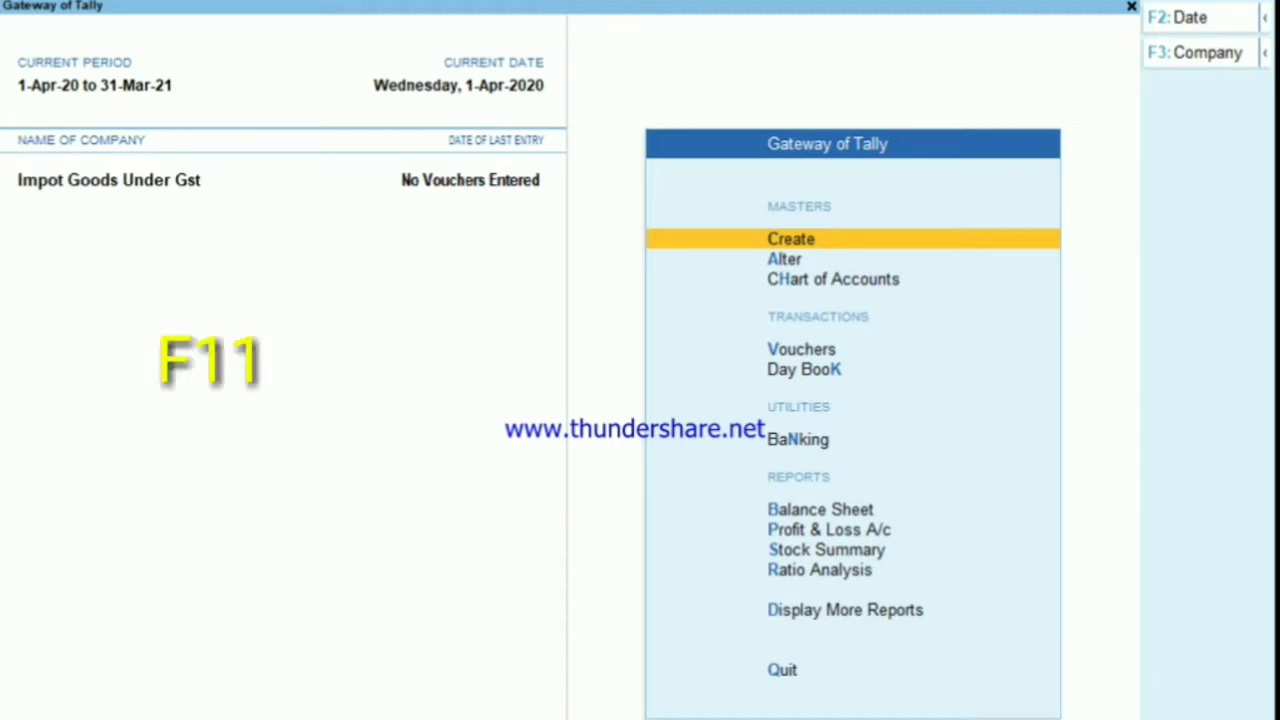
Open the company's GST details from its company features.
key(F11)
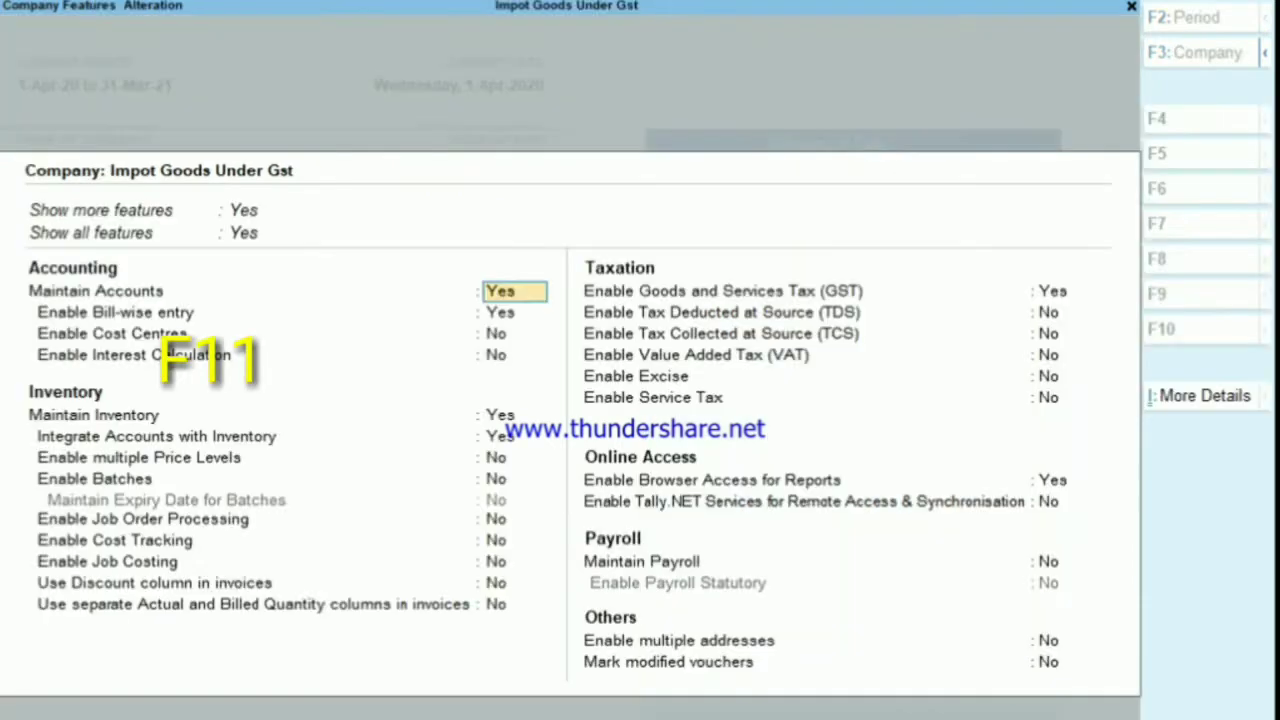
key(Down)
key(Down)
key(Down)
key(Down)
key(Down)
key(Down)
key(Down)
key(Down)
key(Down)
key(Down)
key(Down)
key(Down)
key(Down)
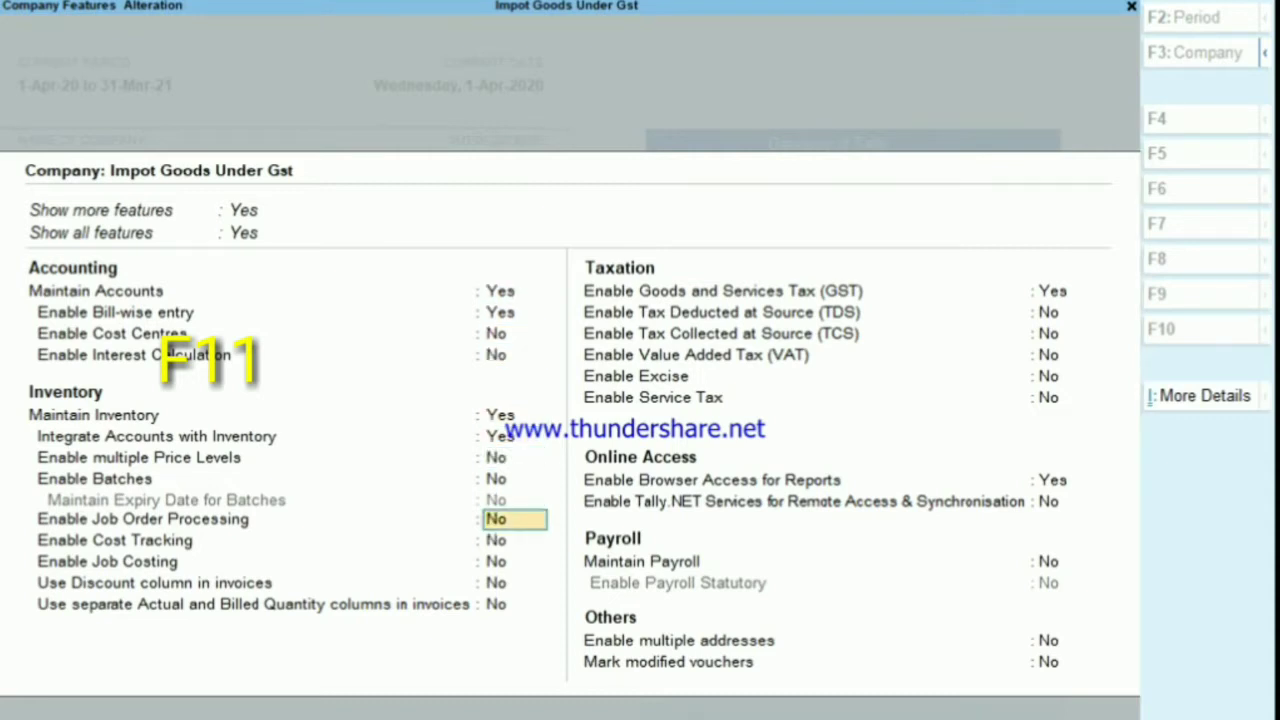
key(Return)
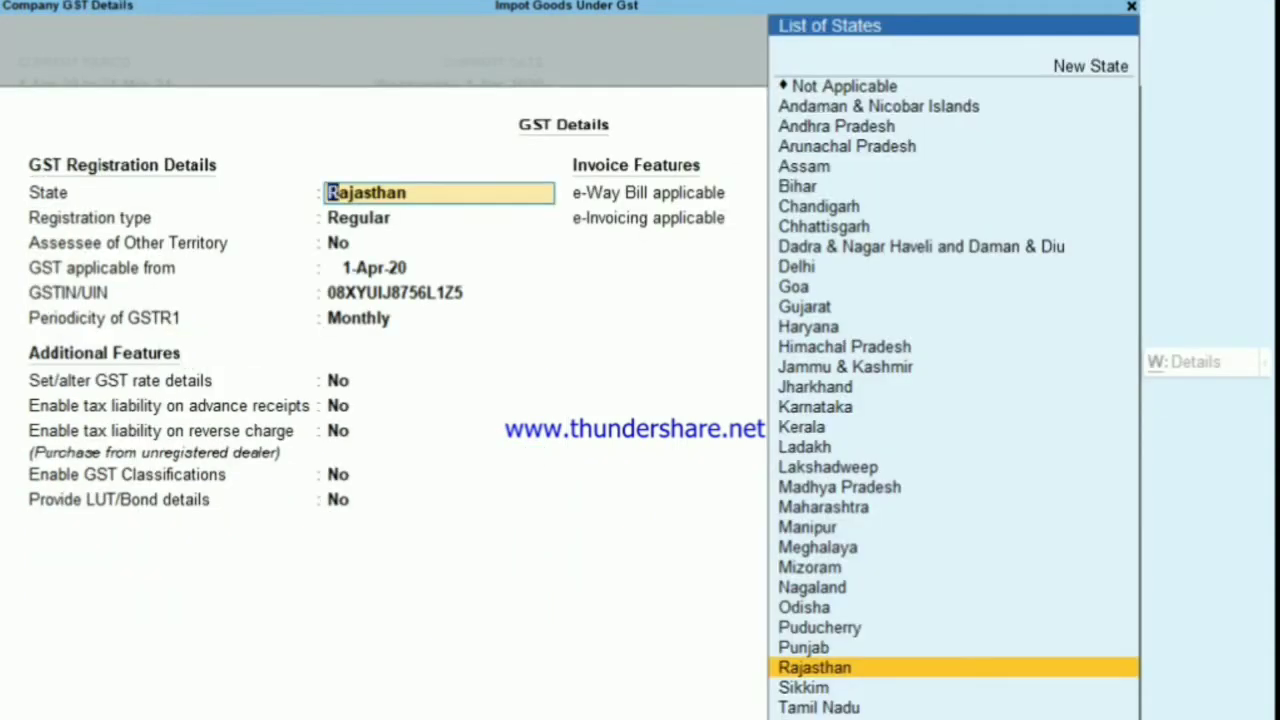
Review the company's GST registration details, additional features and invoice features, and leave the company features without saving.
key(Return)
key(Return)
key(Return)
key(Return)
key(Return)
key(Return)
key(Return)
key(Return)
key(Return)
key(Return)
key(Return)
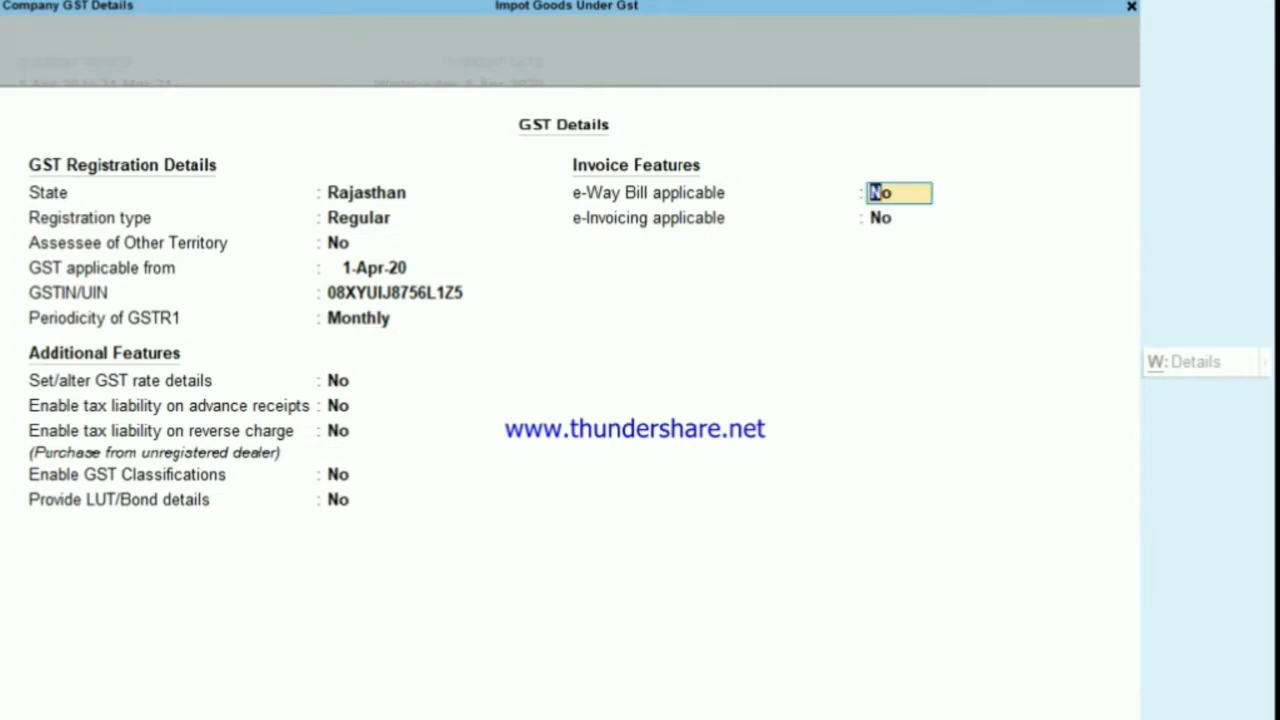
key(Return)
key(Return)
key(Escape)
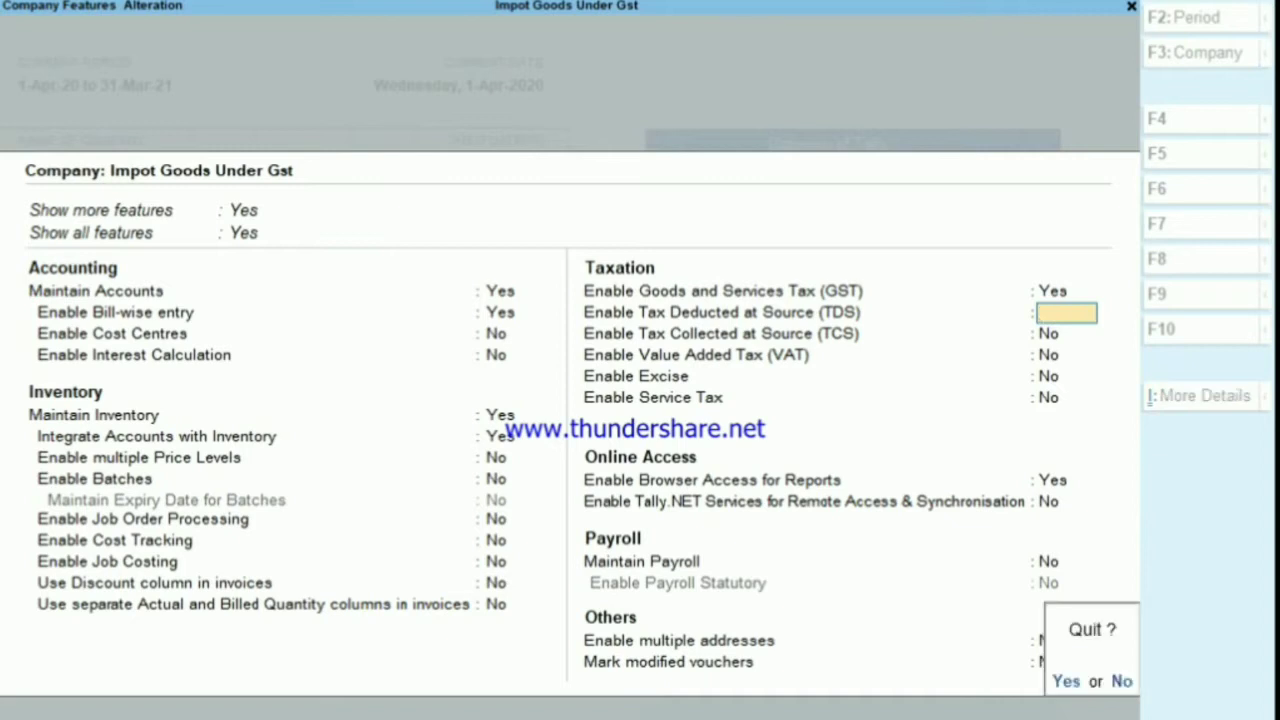
key(y)
key(Escape)
key(n)
Start a new purchase voucher, leaving the supplier invoice number blank.
key(Down)
key(Down)
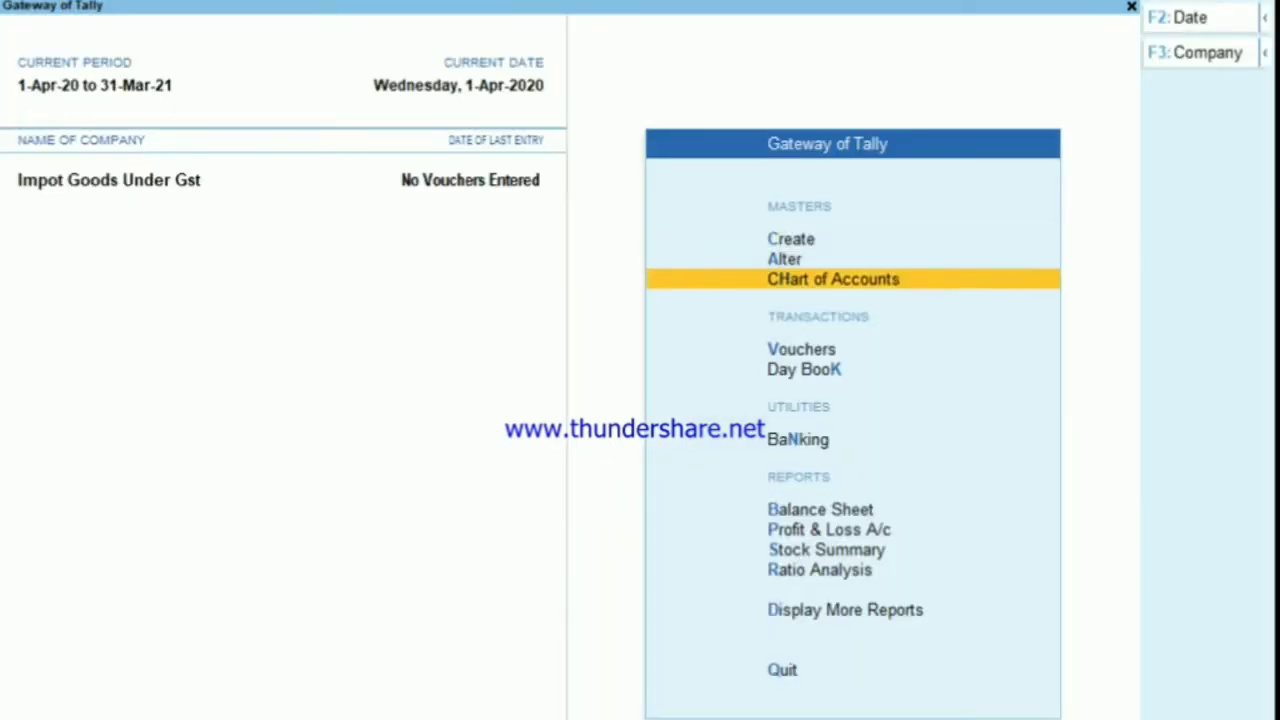
key(Down)
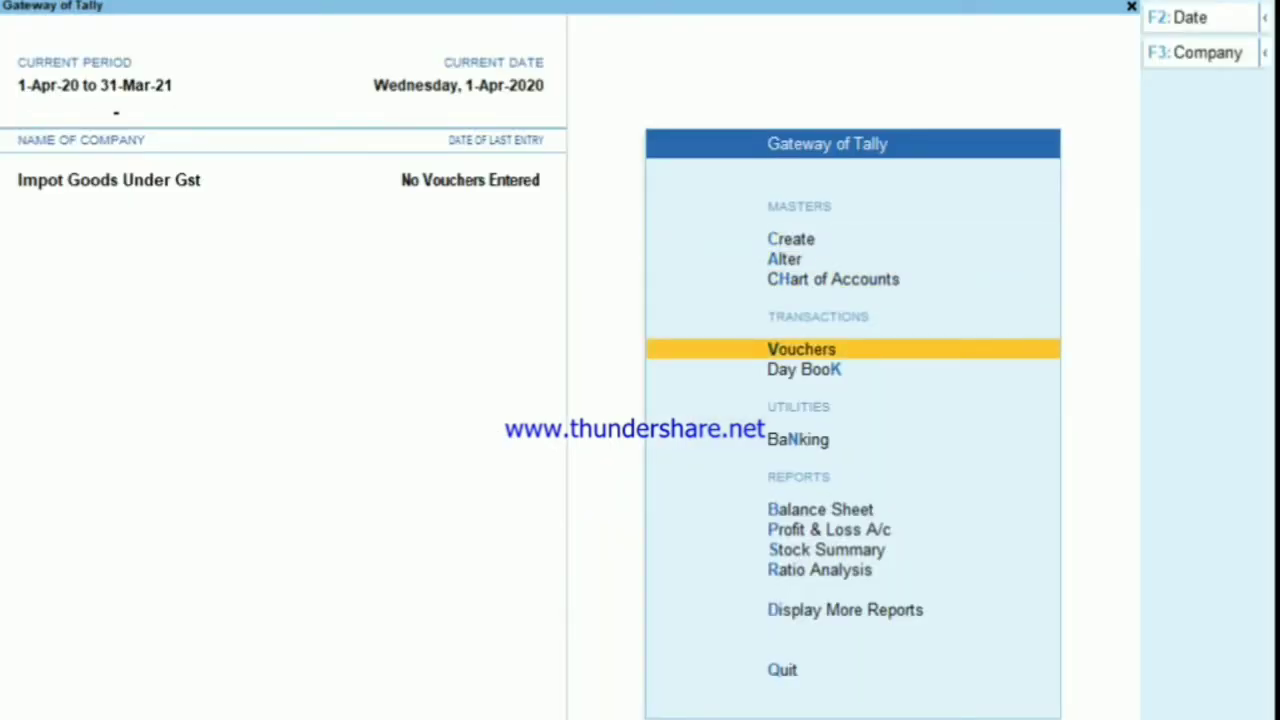
key(Return)
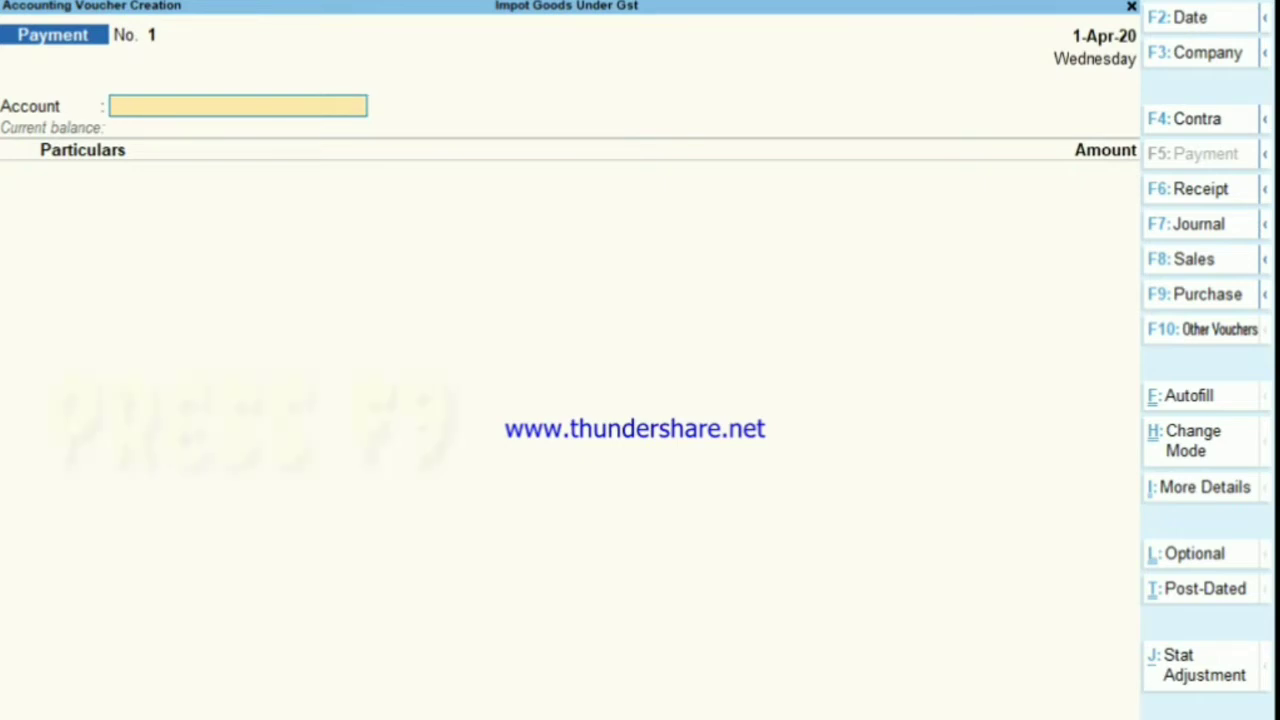
key(F9)
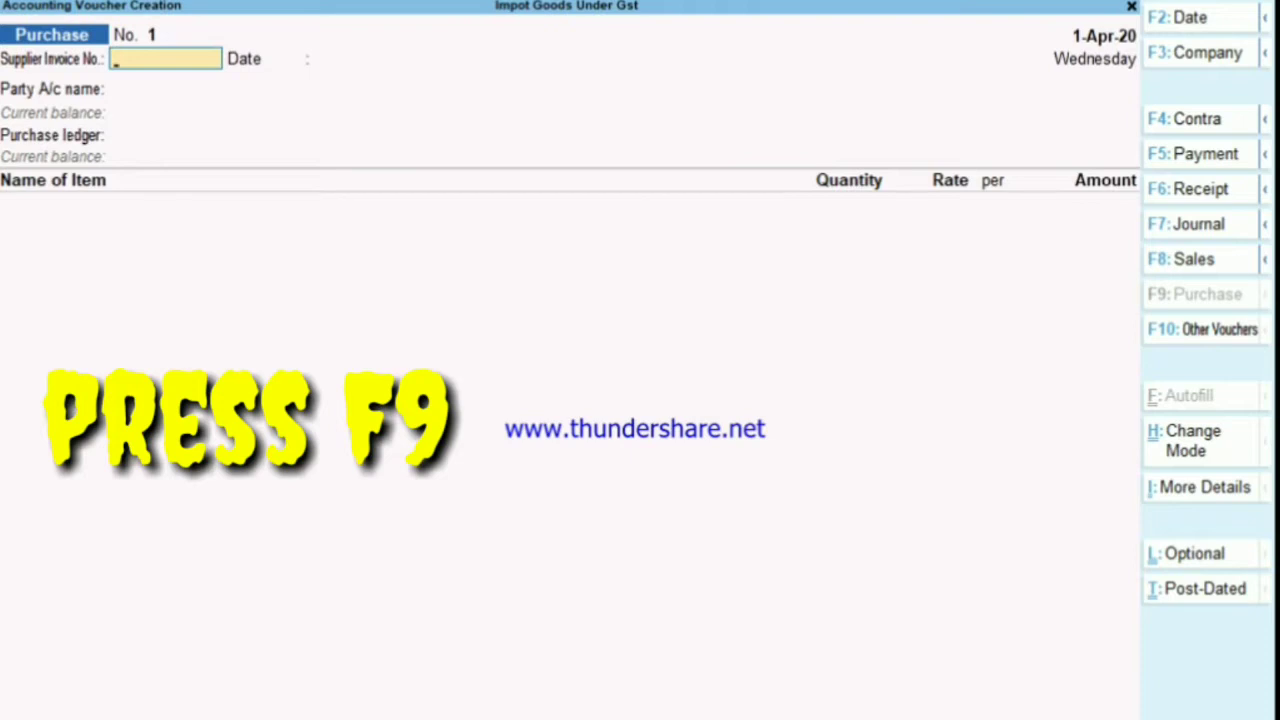
key(Return)
key(Return)
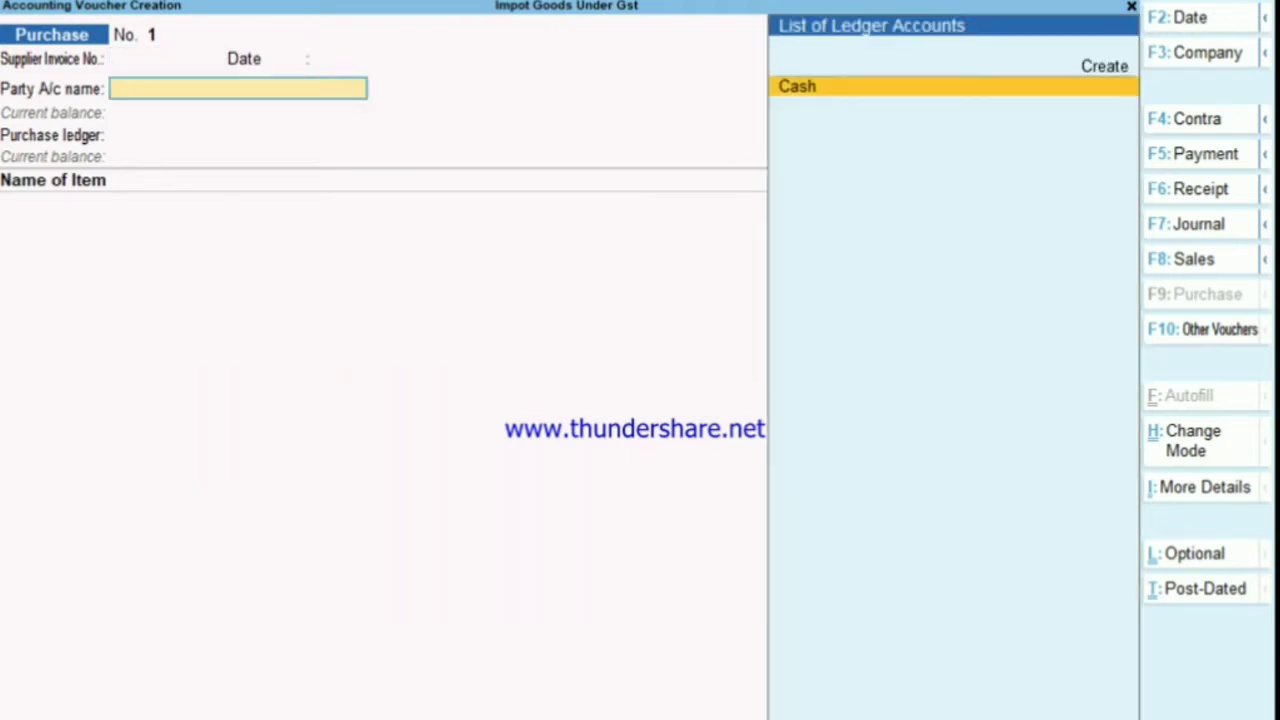
Create a party ledger named Abs Company under Sundry Creditors, keeping the default bill-by-bill settings and a blank address.
key(alt)
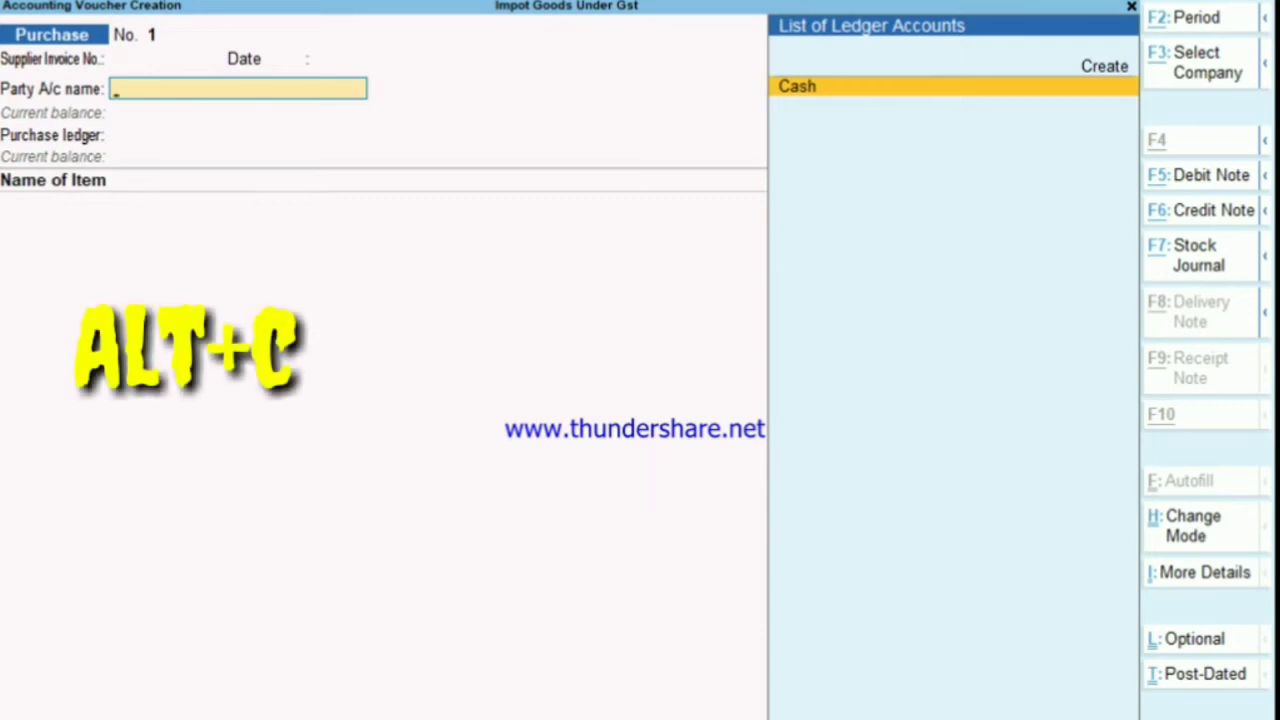
key(alt+c)
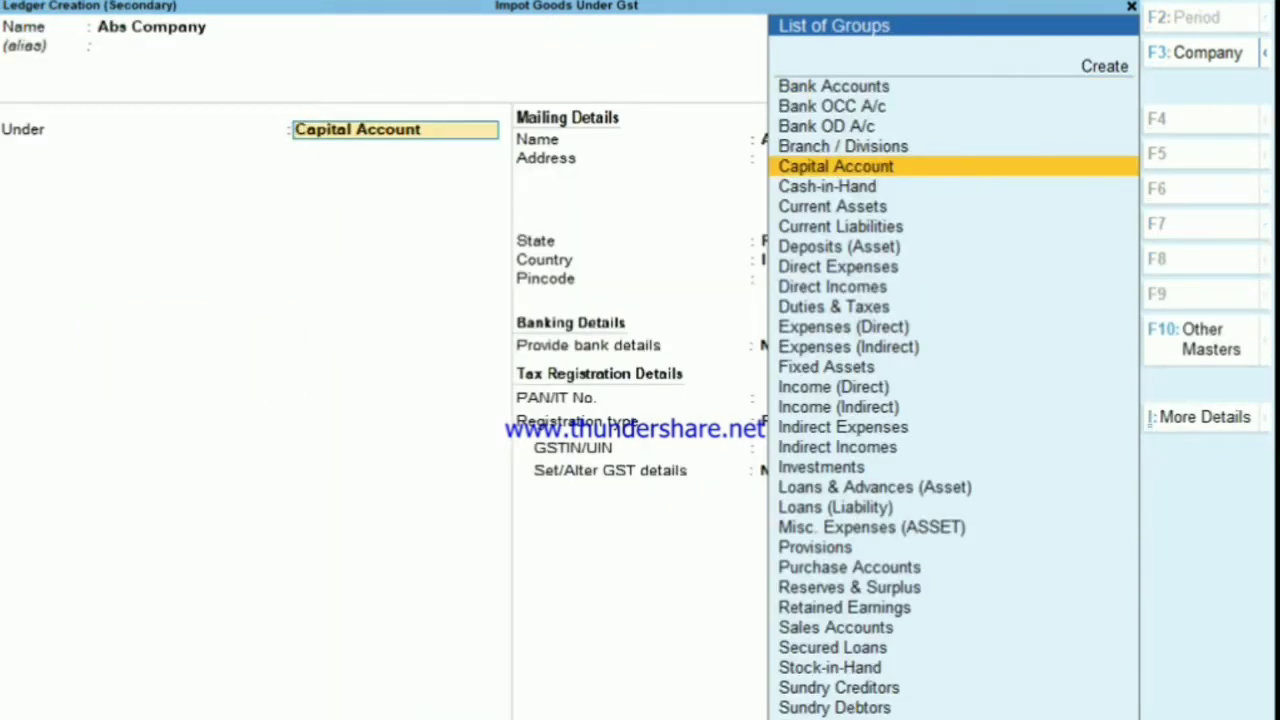
text(S)
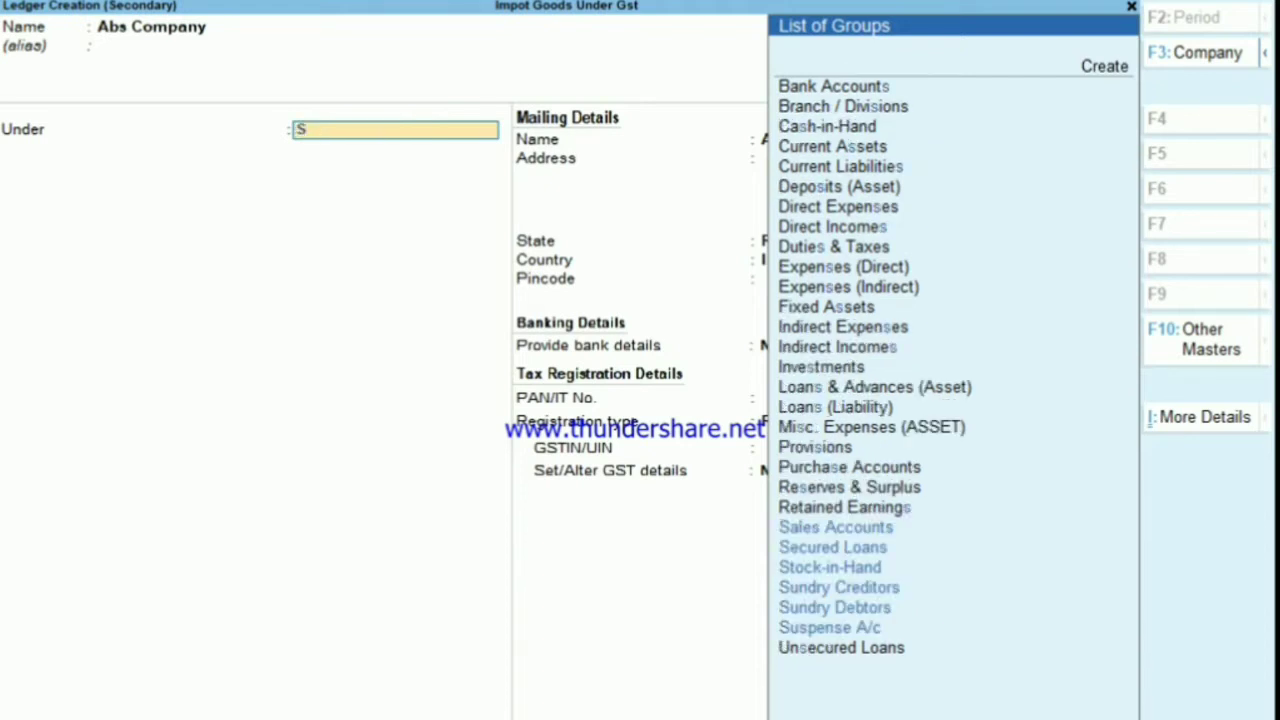
text(u)
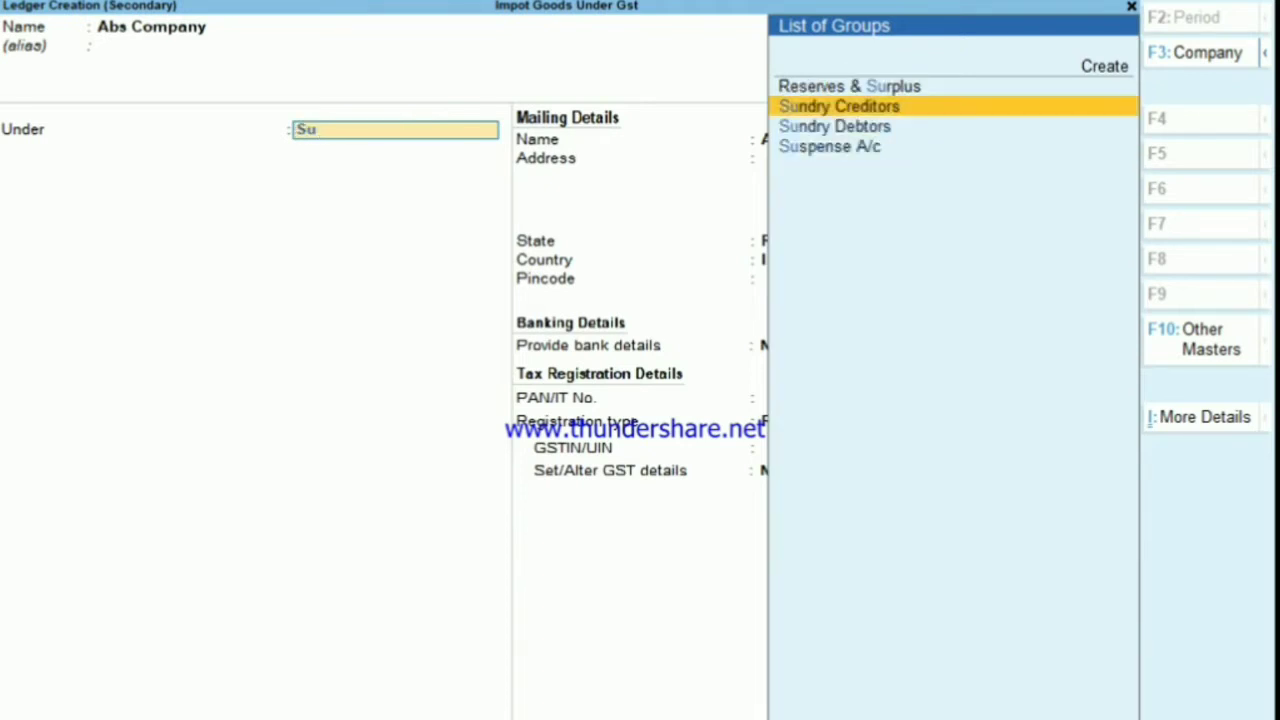
key(Return)
key(Return)
key(Return)
key(Return)
key(Return)
key(Return)
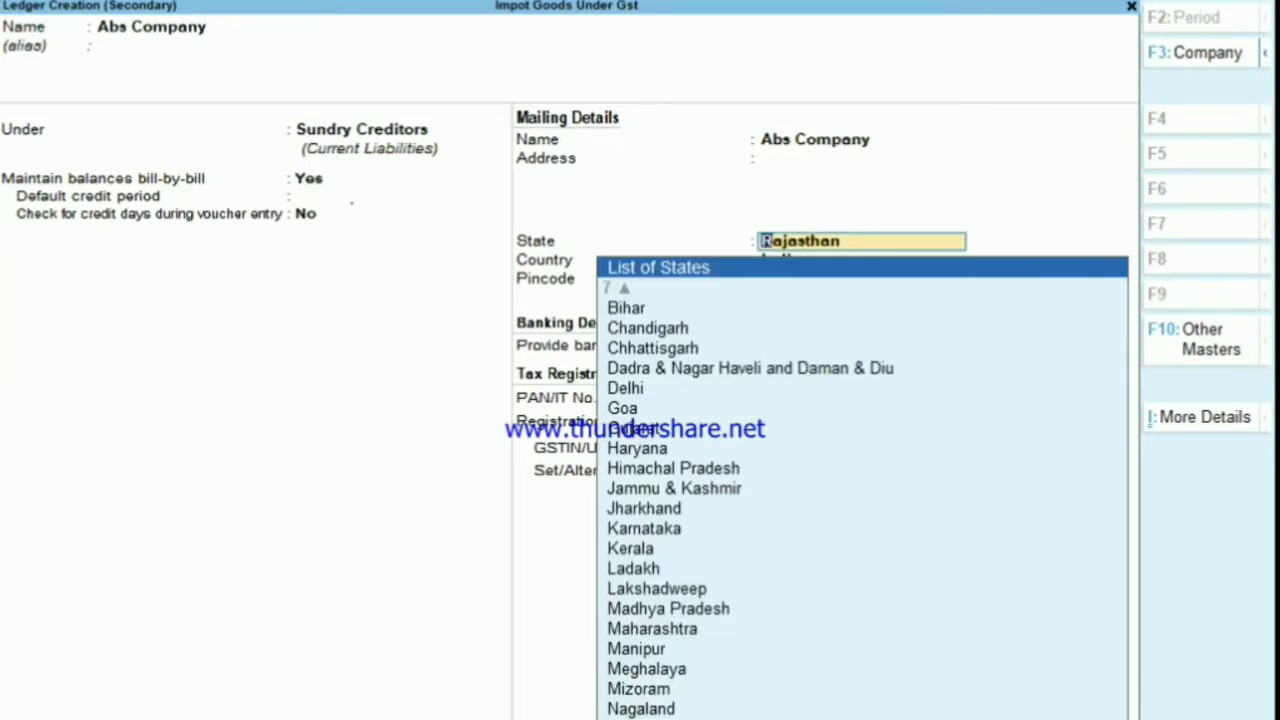
Set the country in the party ledger's mailing details to United States of America.
key(Return)
key(BackSpace)
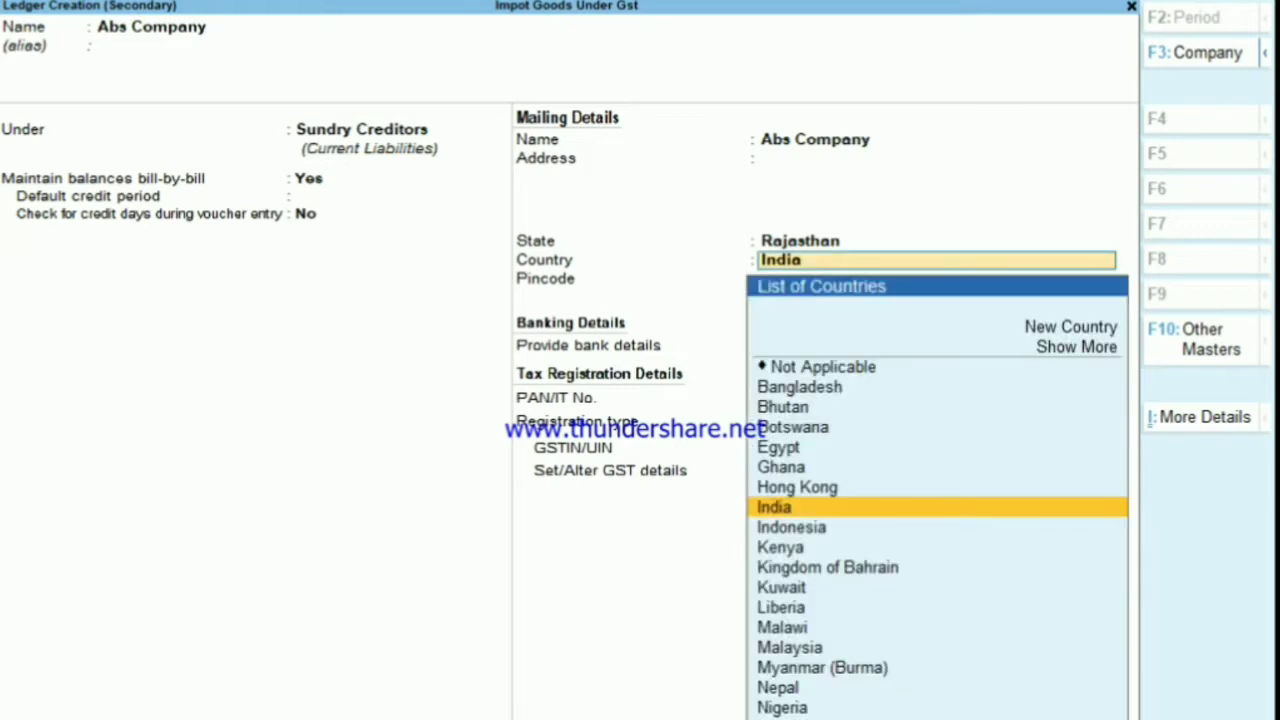
text(U)
key(Down)
key(Down)
key(Down)
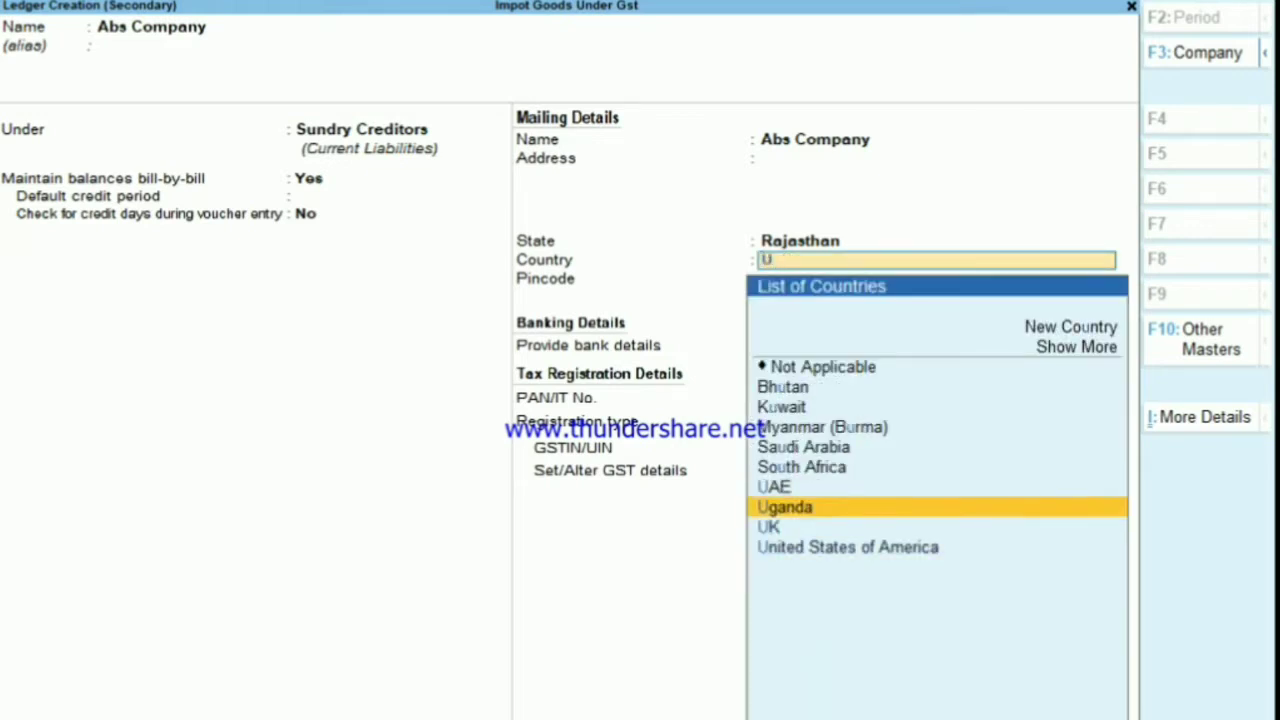
key(Return)
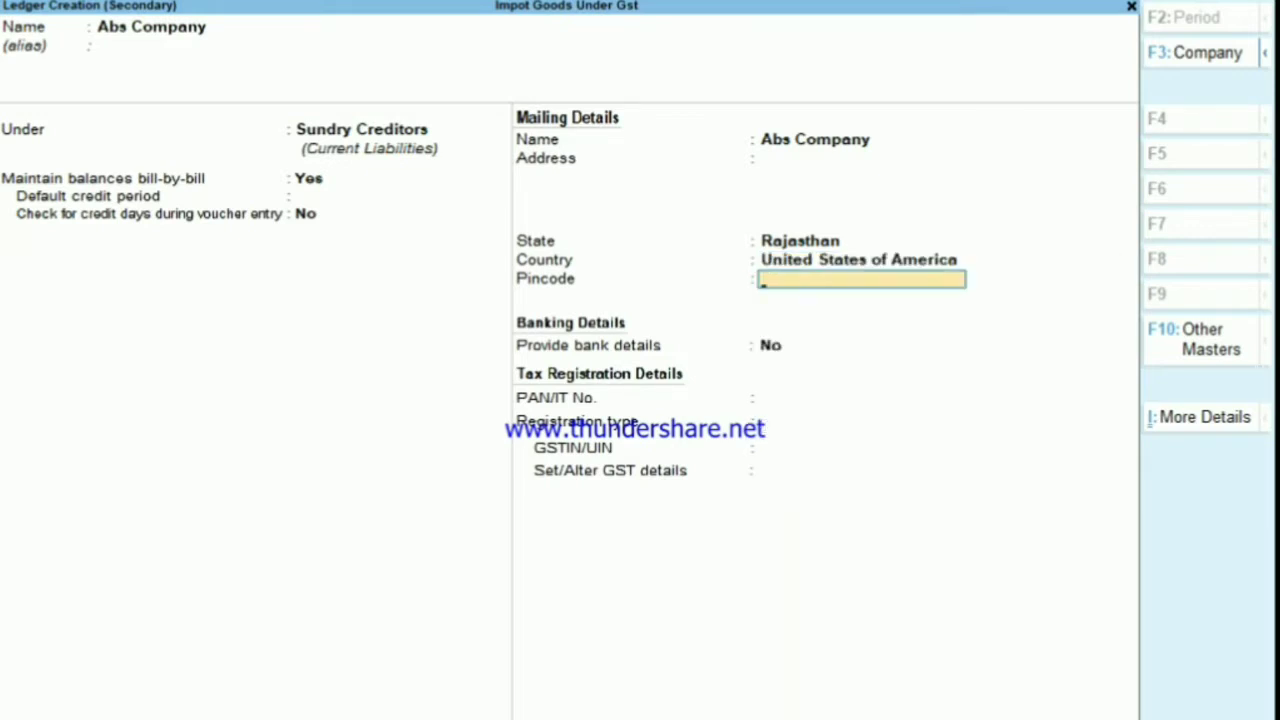
Change the state in the party ledger's mailing details to New Jersey.
key(BackSpace)
key(BackSpace)
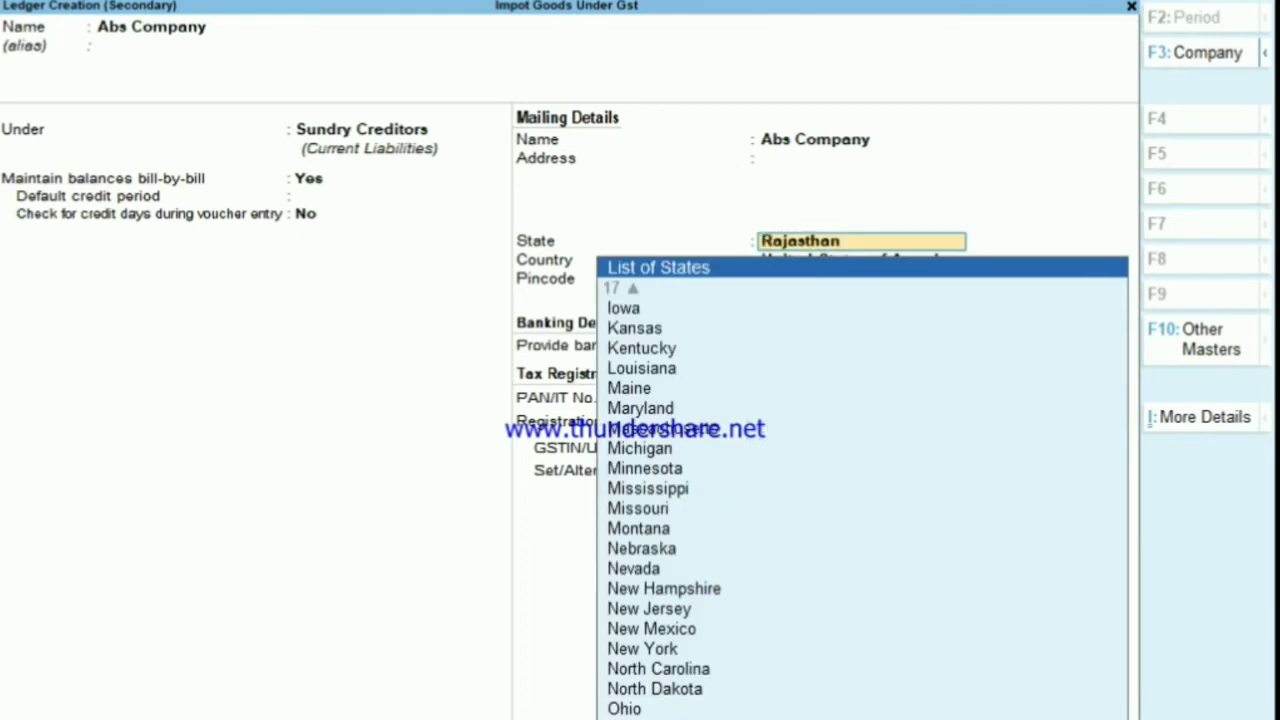
key(Up)
key(Up)
key(Up)
key(Up)
key(Up)
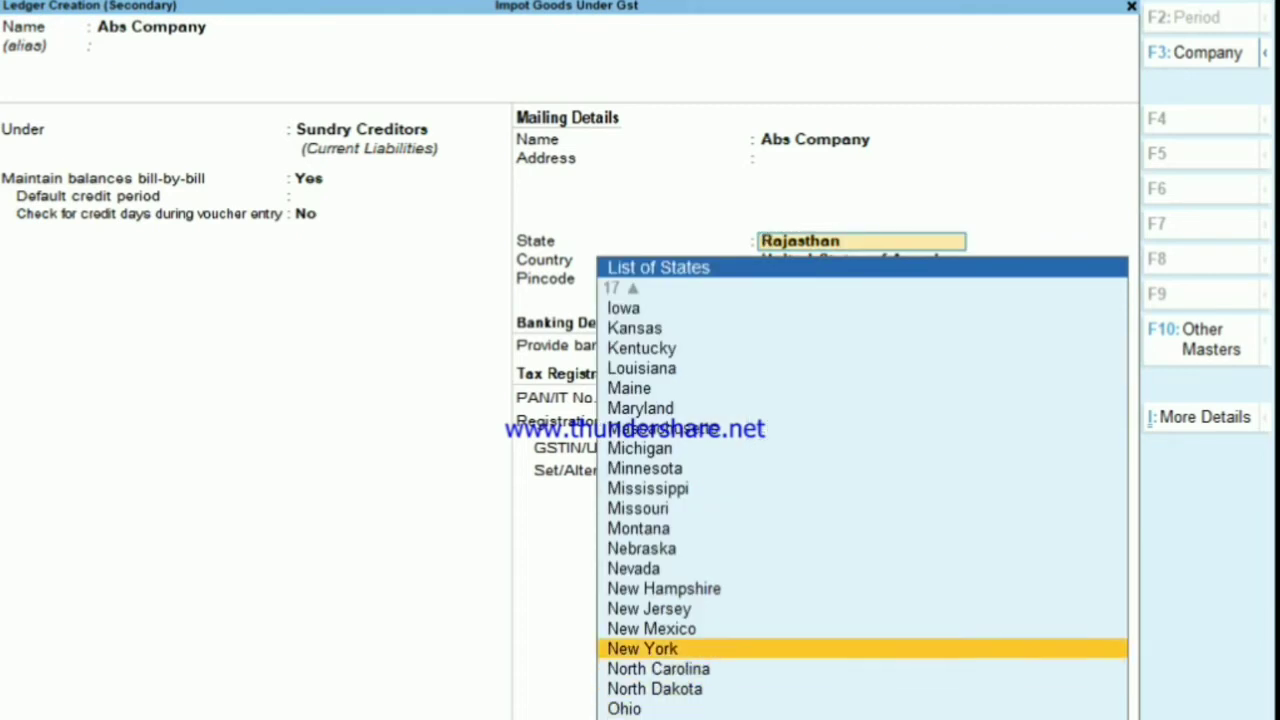
key(Up)
key(Up)
key(Up)
key(Up)
key(Up)
key(Up)
key(Down)
key(Down)
key(Down)
key(Down)
key(Return)
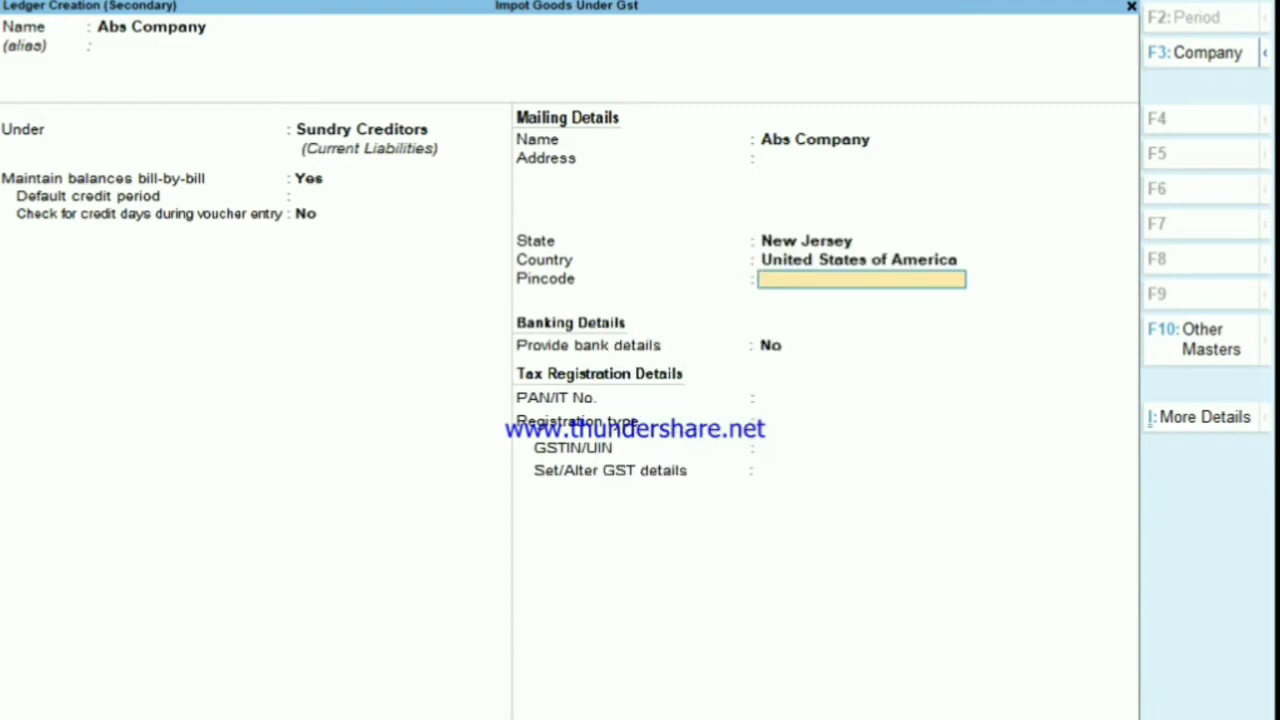
Save the party ledger with no pincode or PAN and bank details left at No.
key(Return)
key(Return)
key(Return)
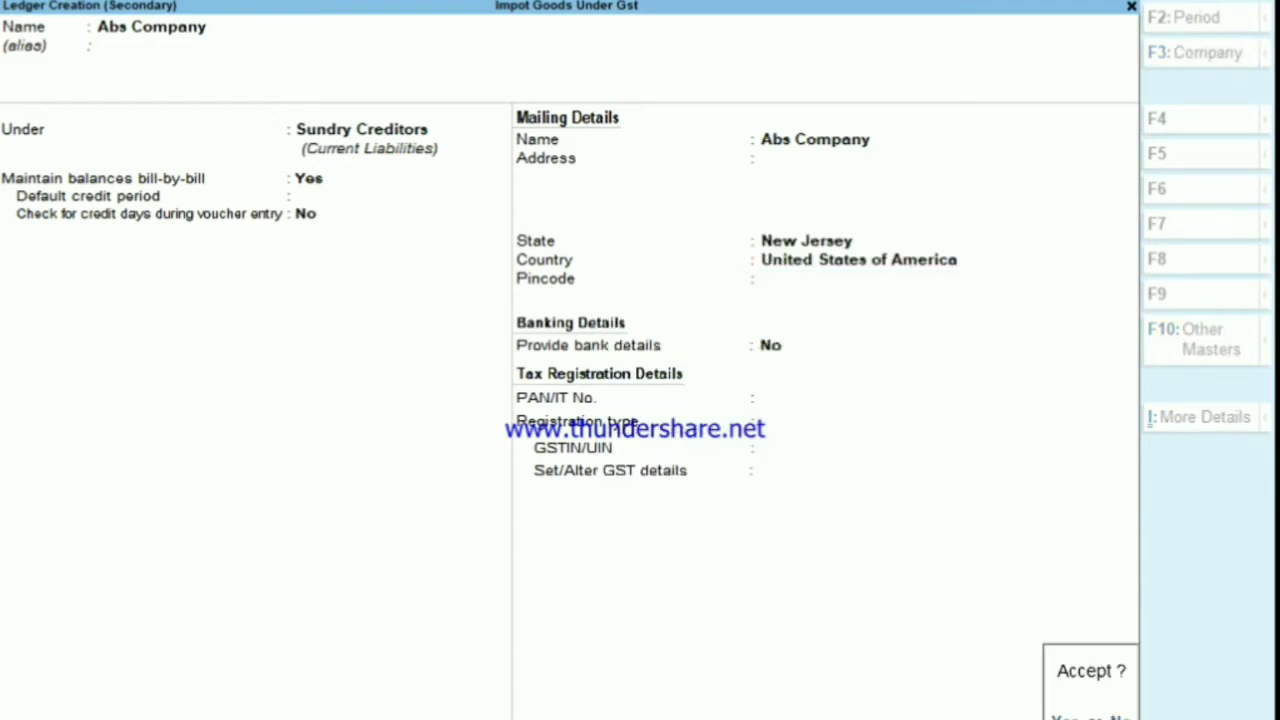
key(Return)
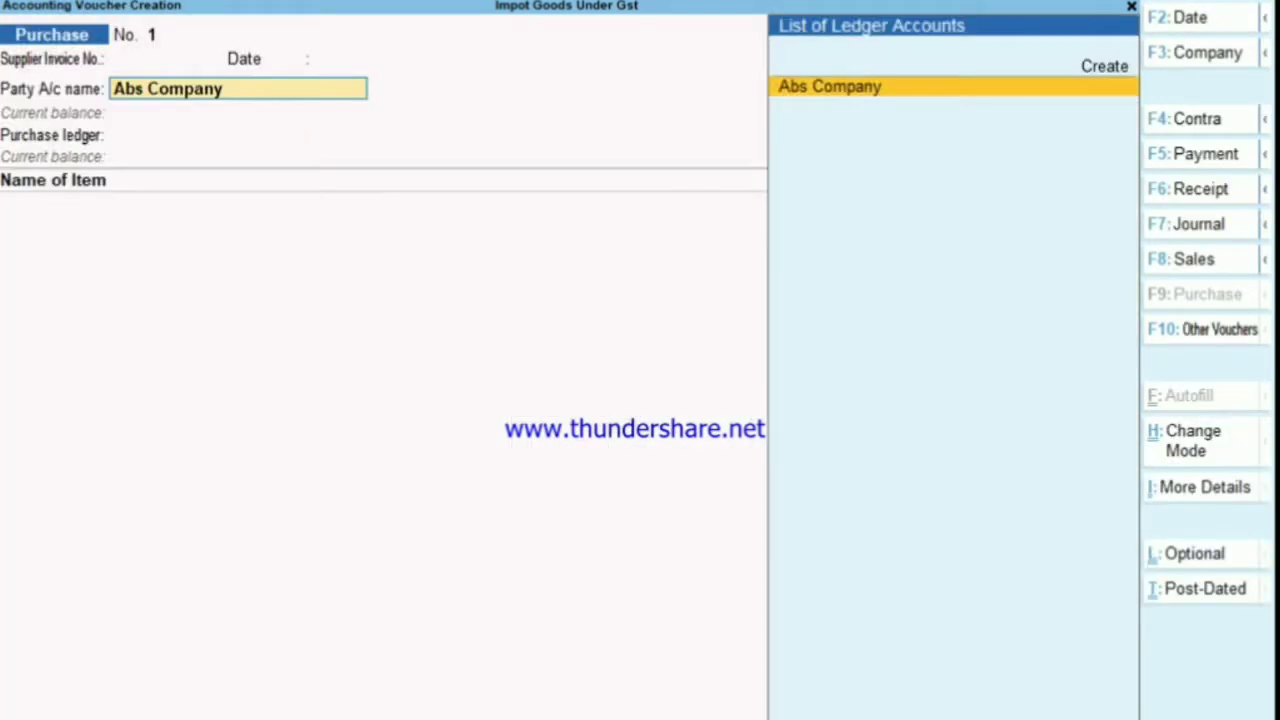
Use Abs Company as the voucher's party account, leaving the receipt details blank and accepting the default party details.
key(Return)
key(Return)
key(Return)
key(Return)
key(Return)
key(Return)
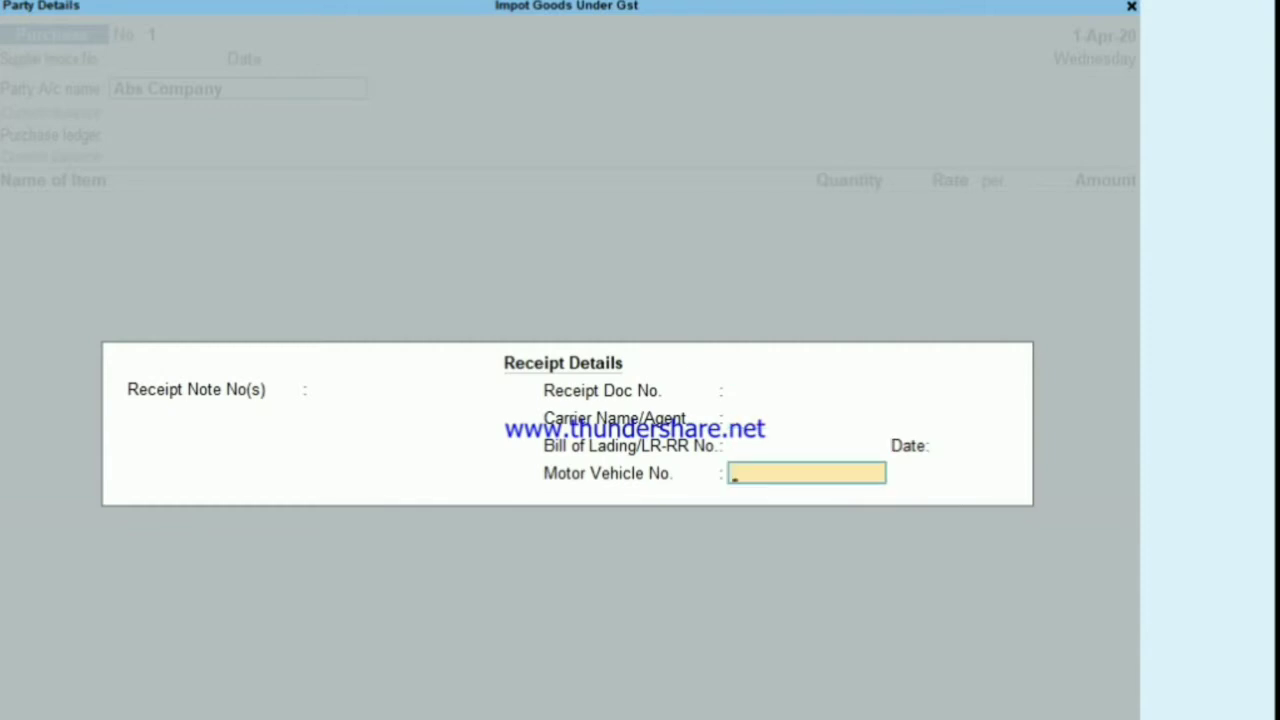
key(Return)
key(Return)
key(Return)
key(Return)
key(Return)
key(Return)
key(Return)
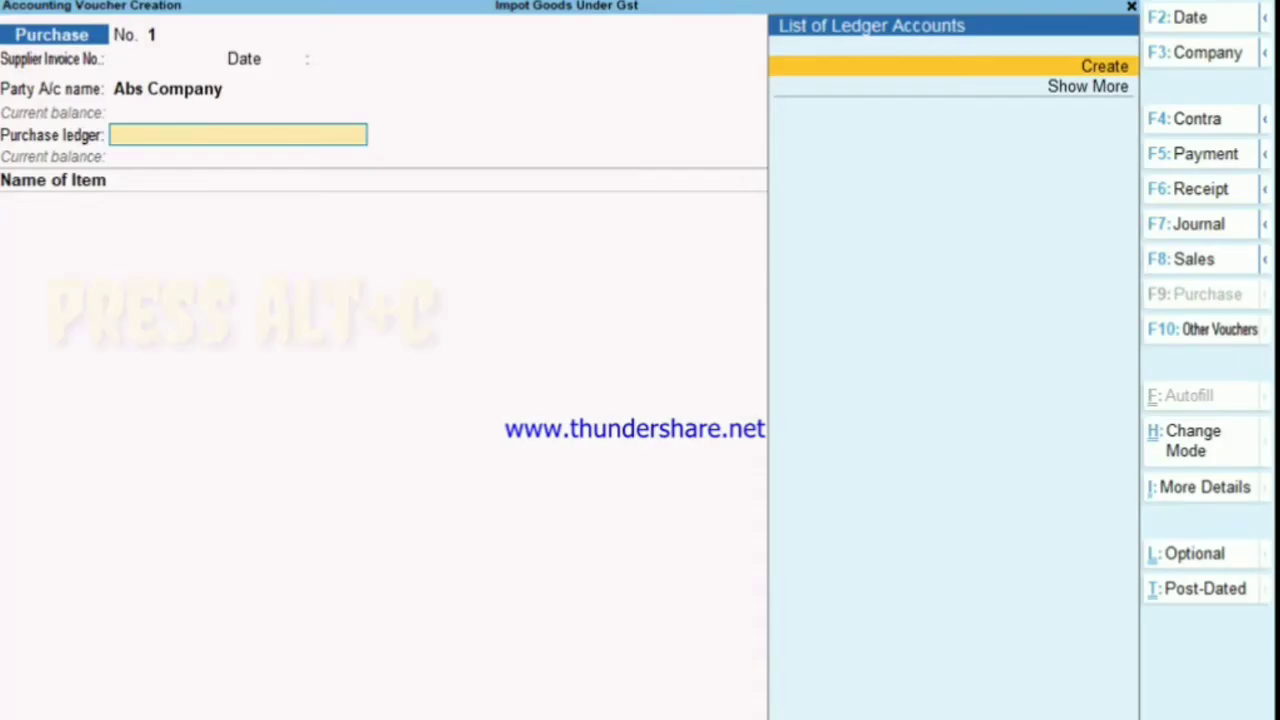
Create a purchase ledger named Import under Purchase Accounts, keeping the ledger type Not Applicable.
key(alt)
key(alt+c)
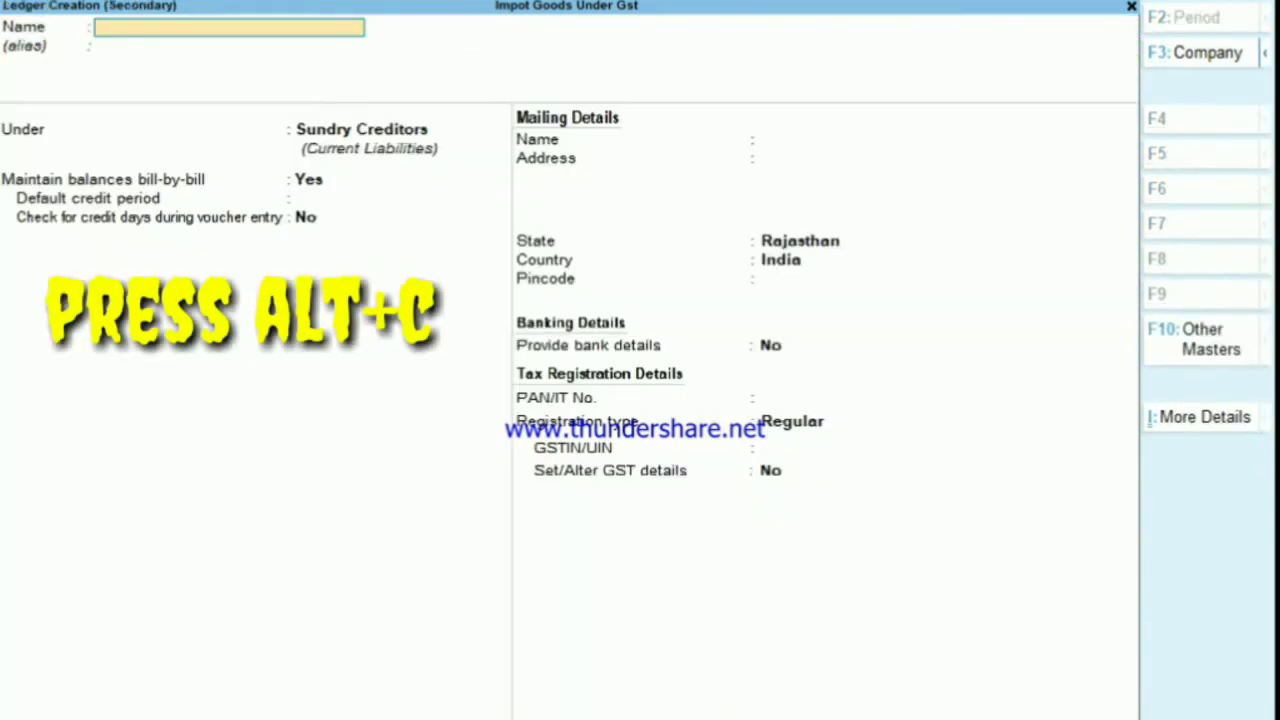
text(Import)
key(Return)
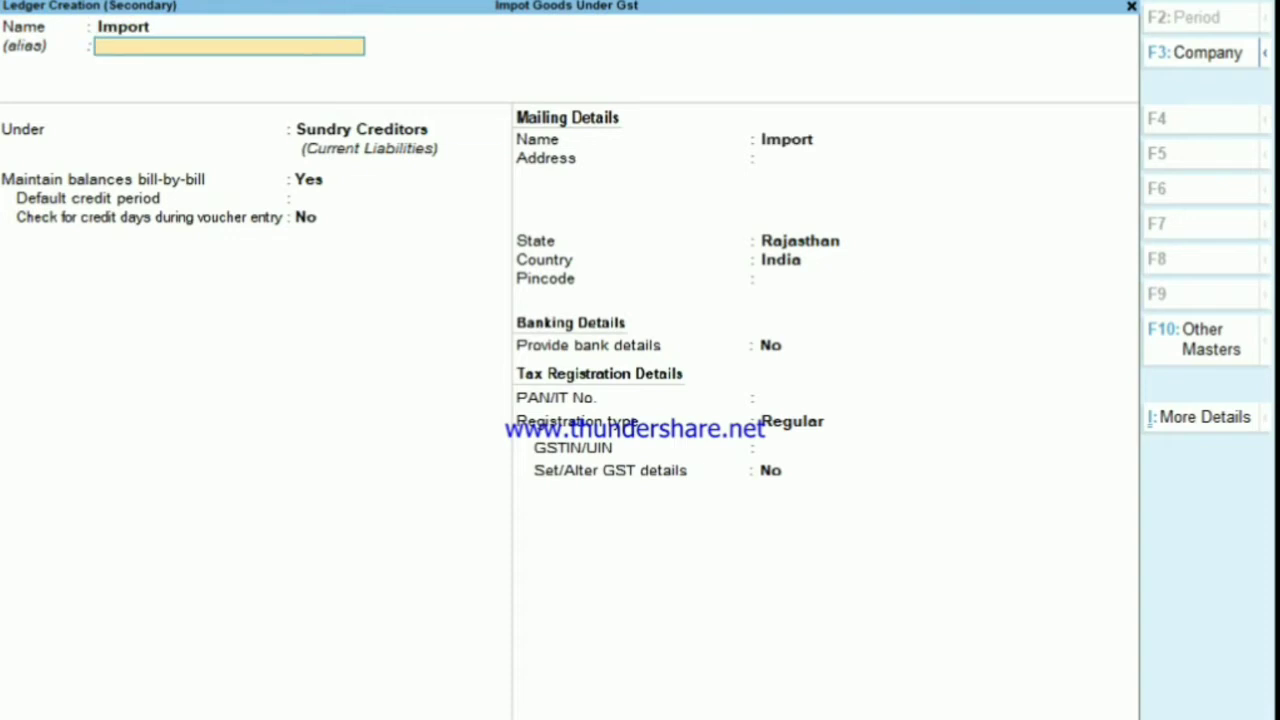
key(Return)
text(Pu)
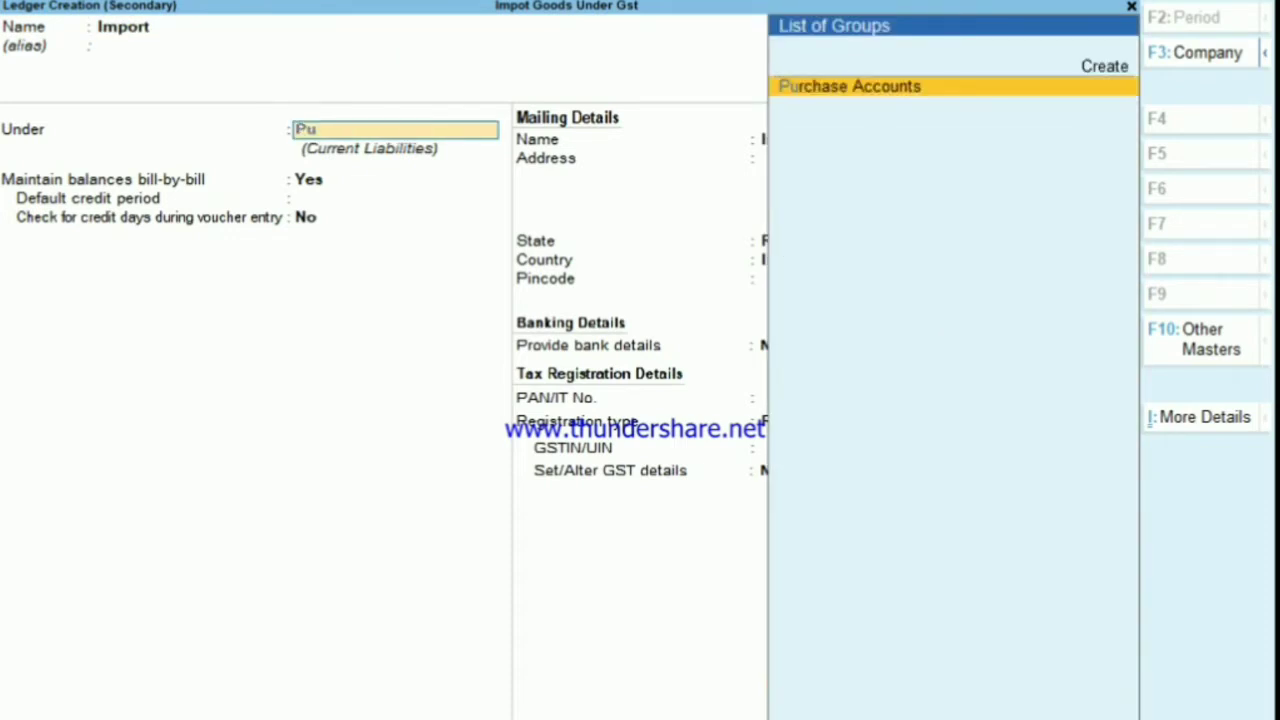
key(Return)
key(Return)
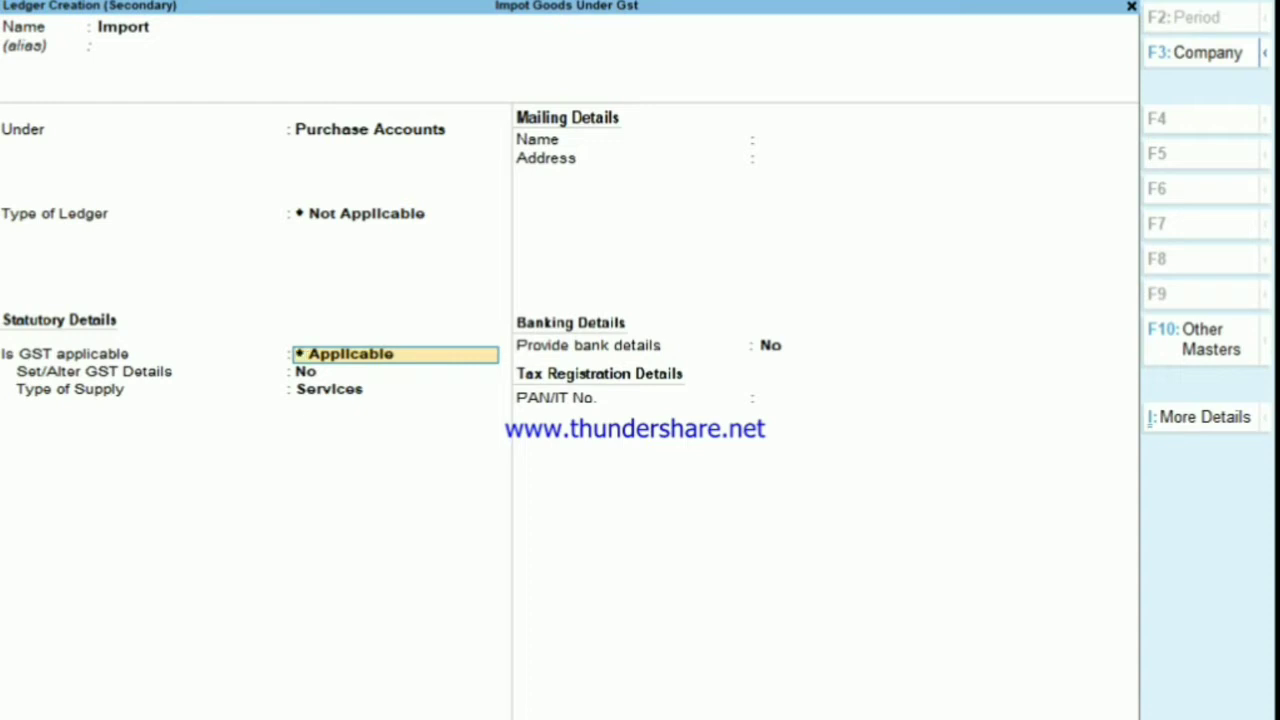
Keep GST applicable for the Import ledger, set its type of supply to Goods, and save it as the voucher's purchase ledger.
key(Return)
key(Return)
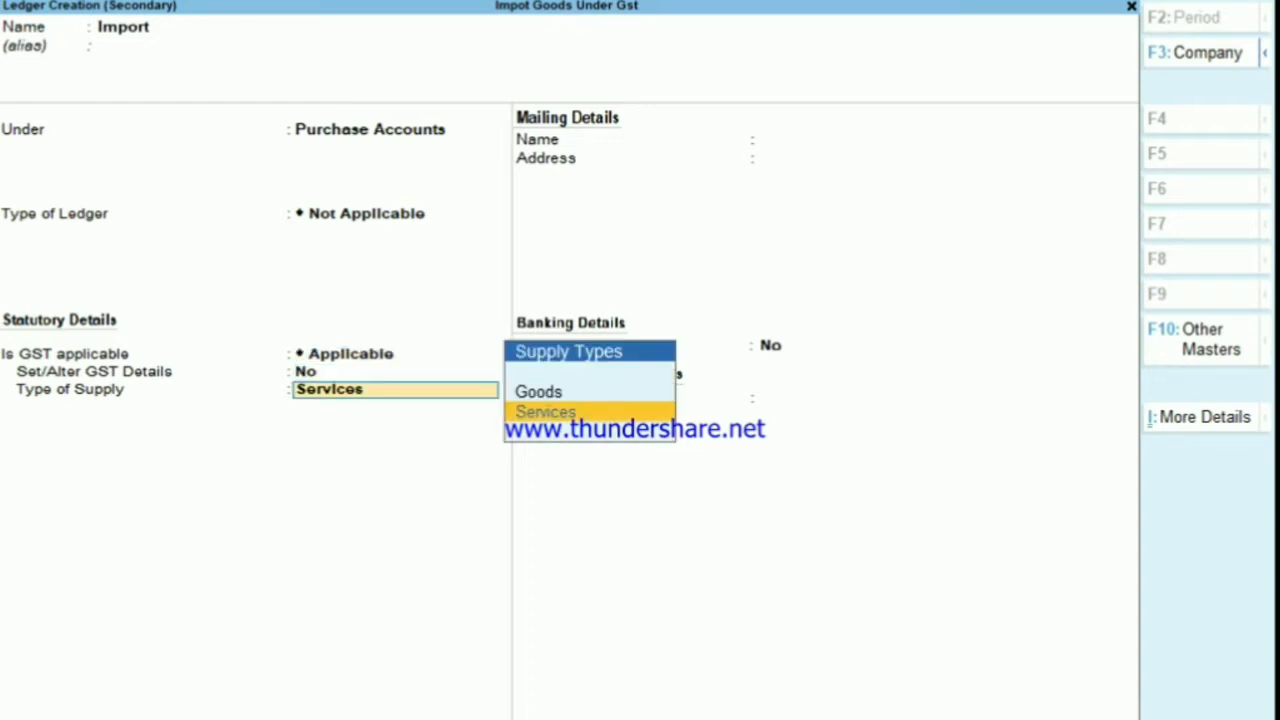
key(Up)
key(Return)
key(Return)
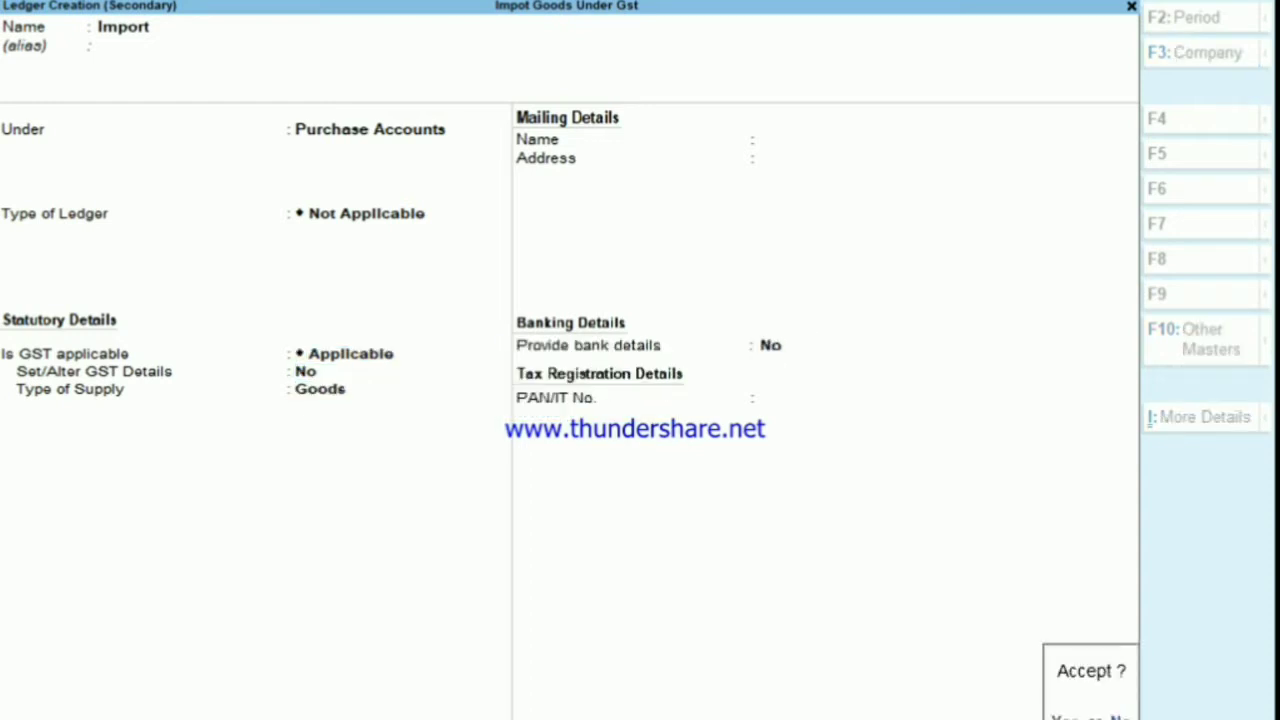
key(Return)
key(Return)
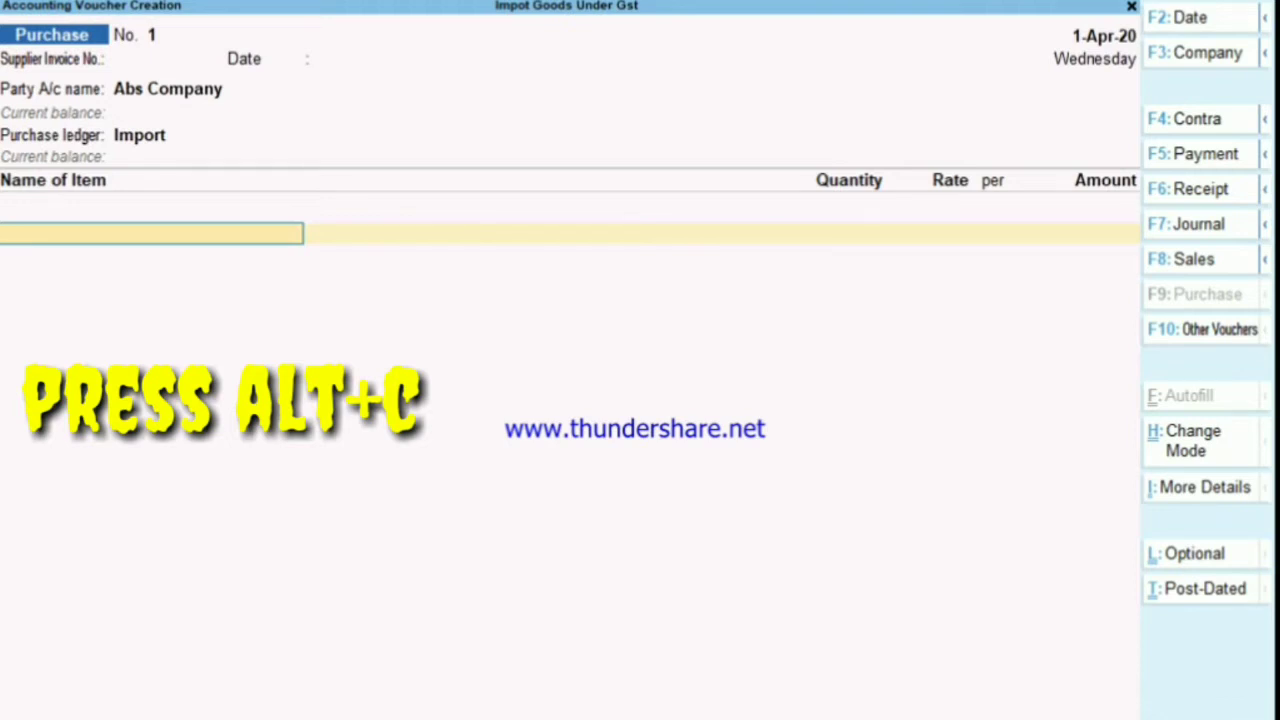
Start a new stock item named Hard Disk under the Primary group.
key(alt+c)
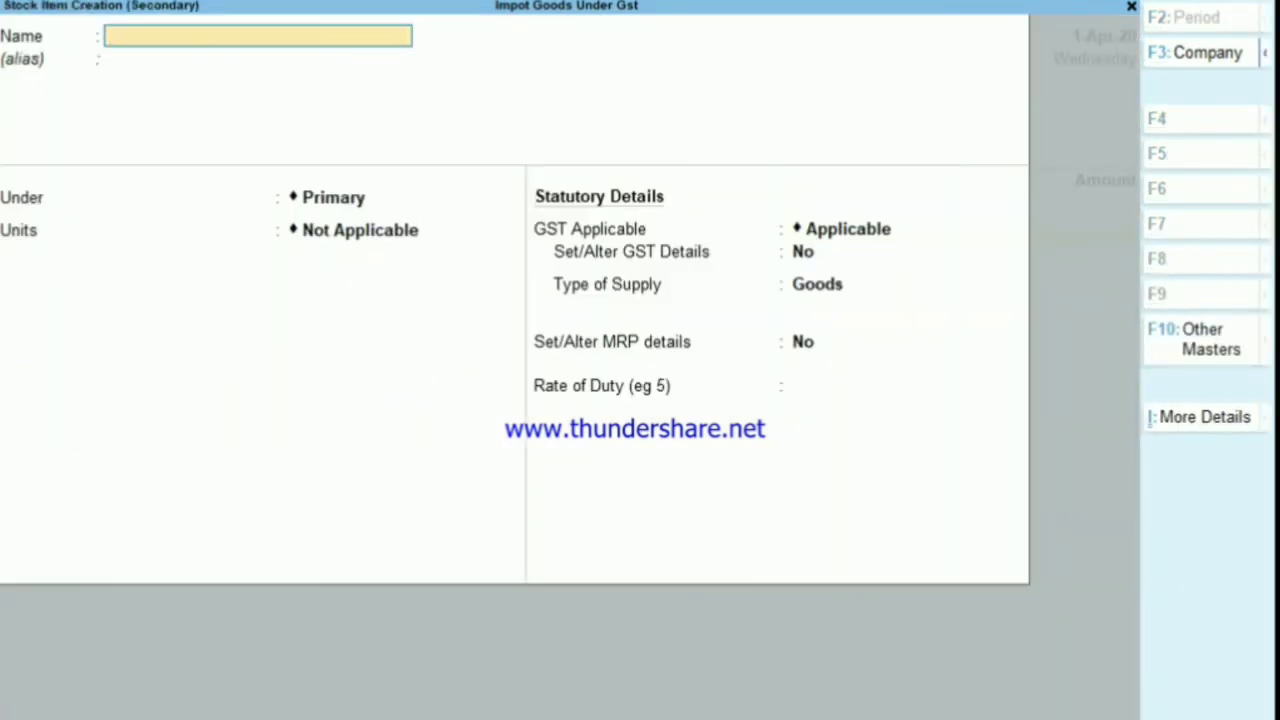
text(Hard disk)
key(Return)
key(Return)
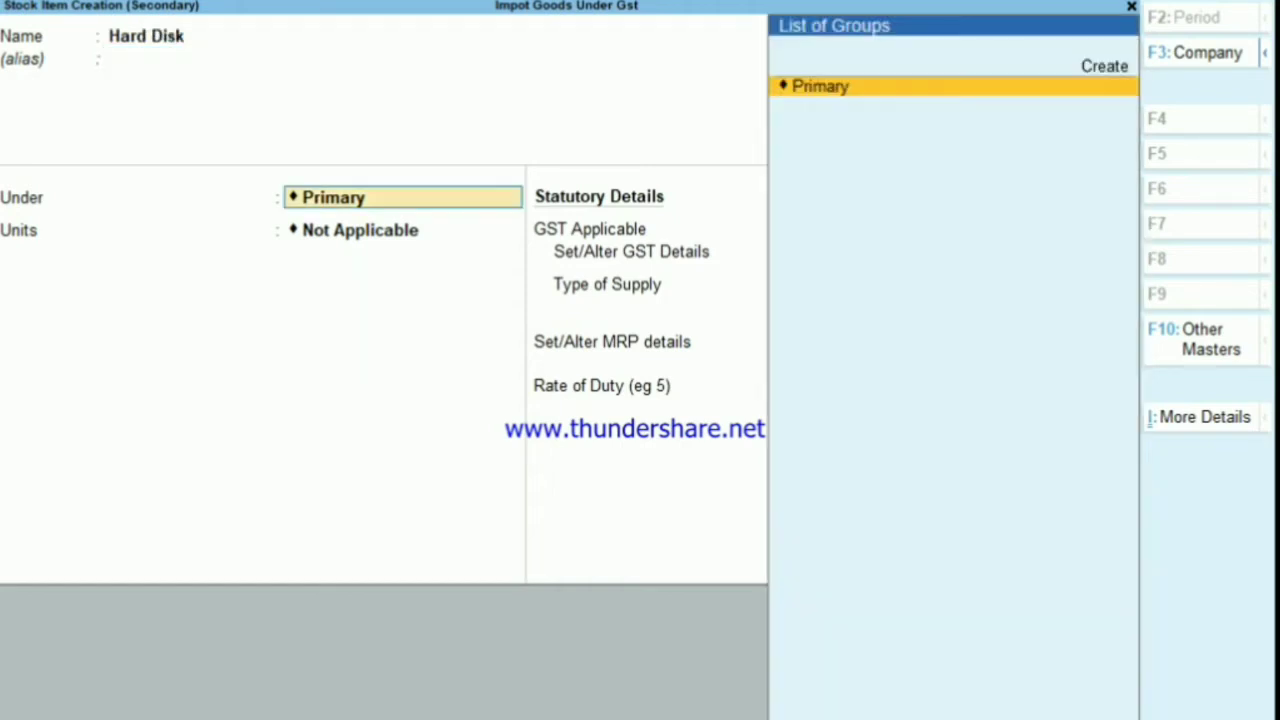
key(Return)
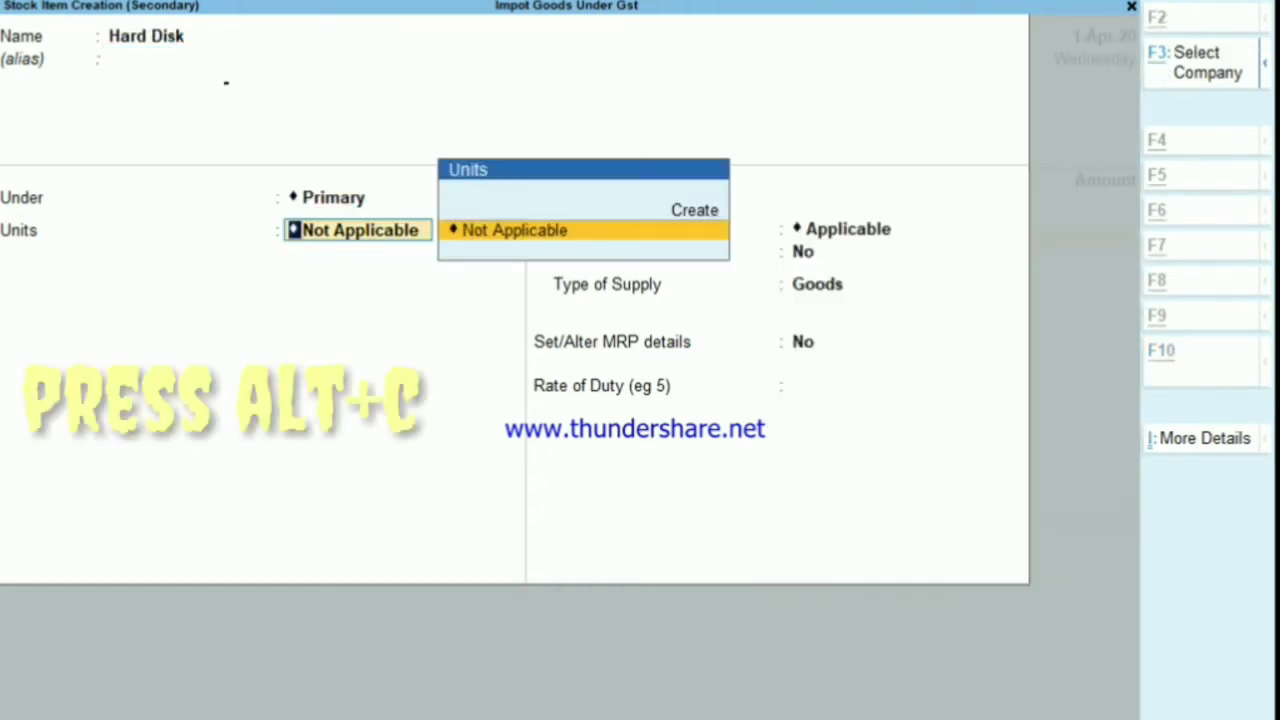
Create a simple unit with symbol nos and quantity code NOS-NUMBERS, and assign it to the Hard Disk item.
key(alt+c)
text(nos)
key(Return)
key(Return)
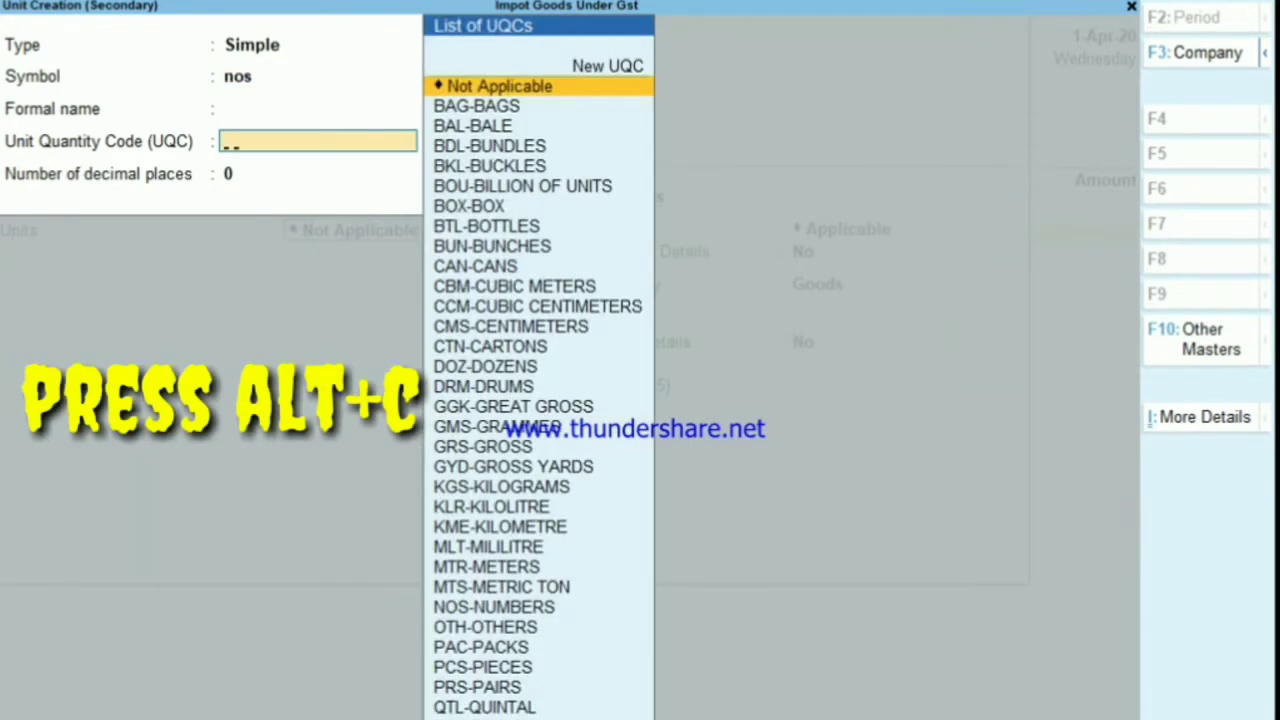
text(nos)
key(Return)
key(Return)
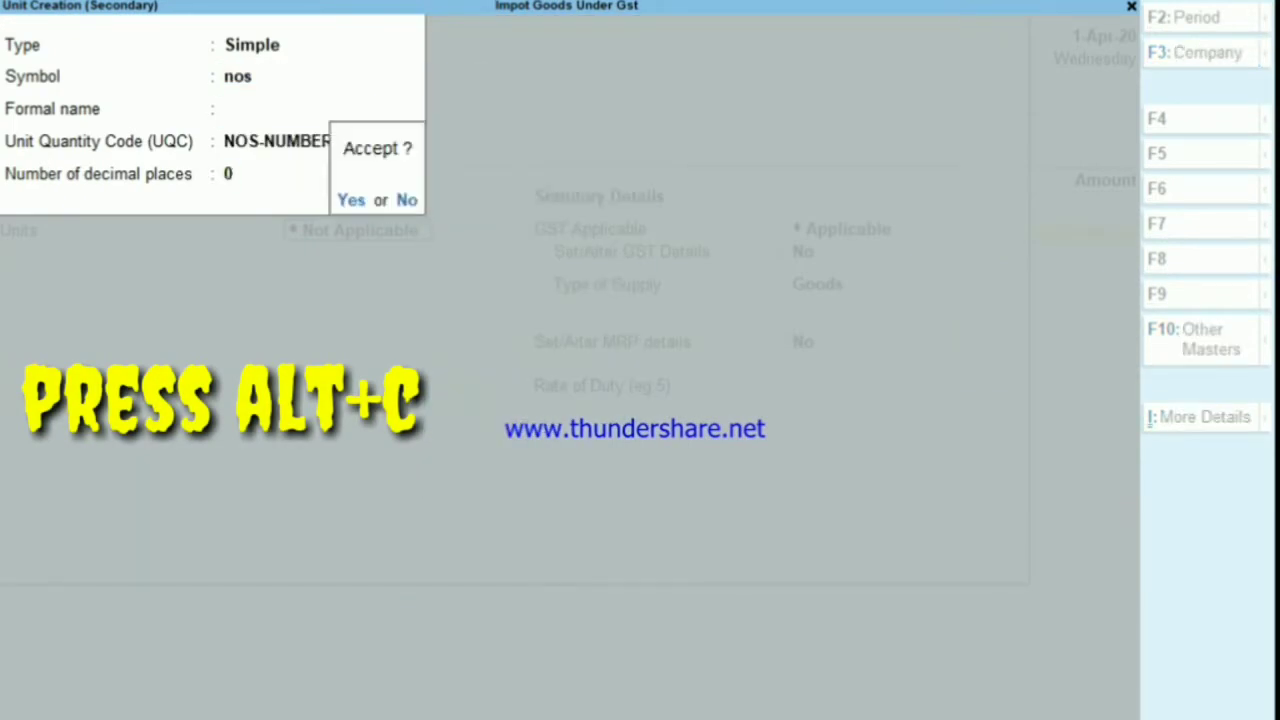
key(Return)
key(Return)
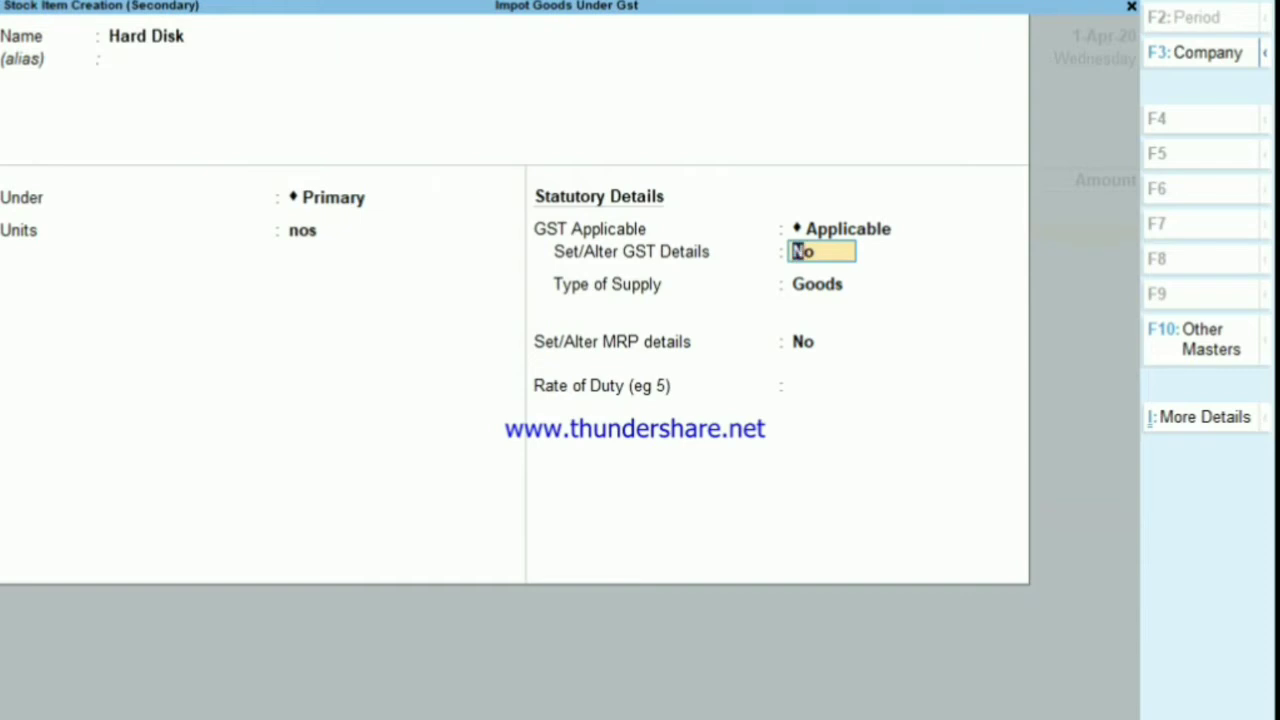
Enable GST details for Hard Disk and set it as Taxable with 18% integrated tax and no cess.
text(y)
key(Return)
key(Return)
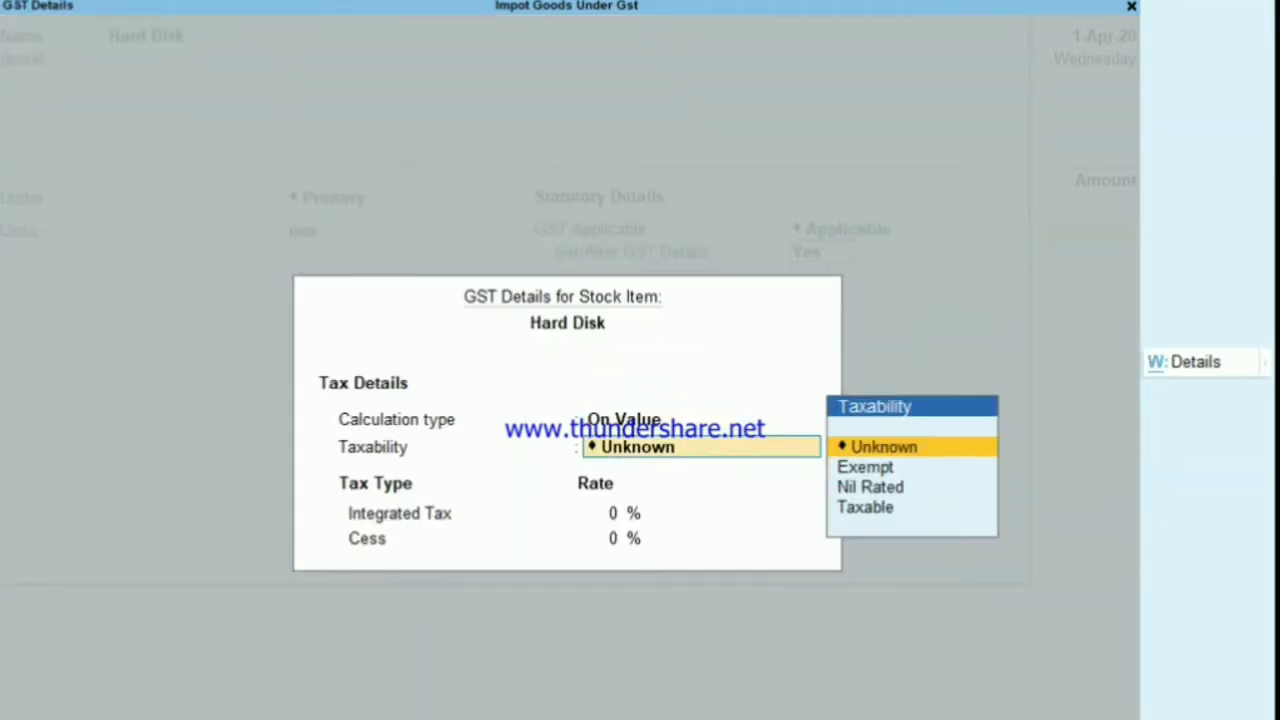
key(Down)
key(Down)
key(Down)
key(Return)
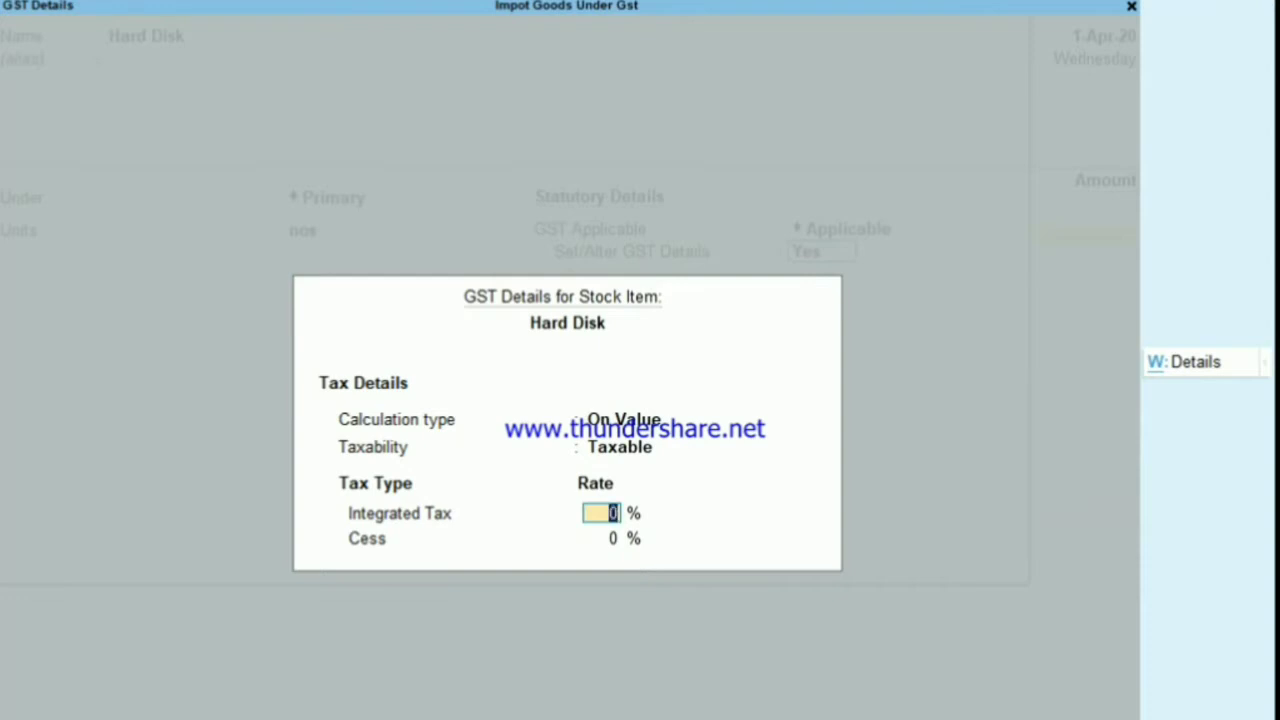
text(18)
key(Return)
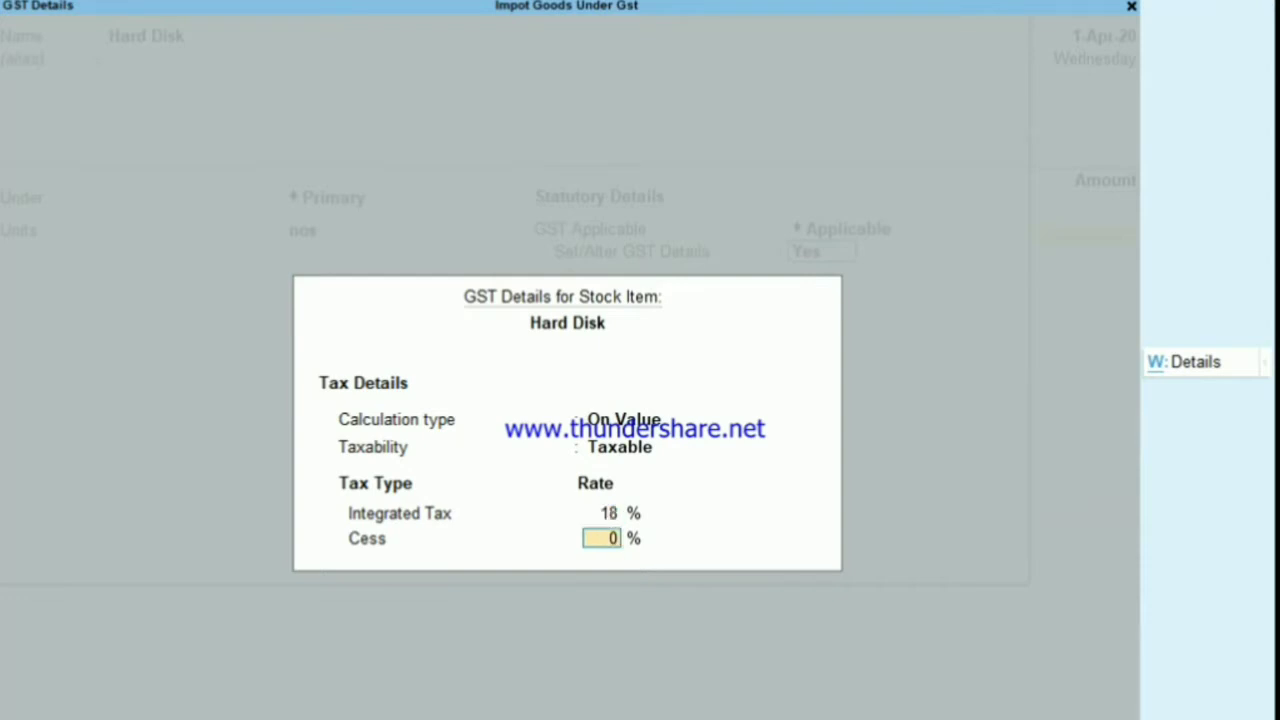
key(Return)
Keep the supply type as Goods with no MRP details or duty rate, and save the Hard Disk item into the voucher.
key(Return)
key(Return)
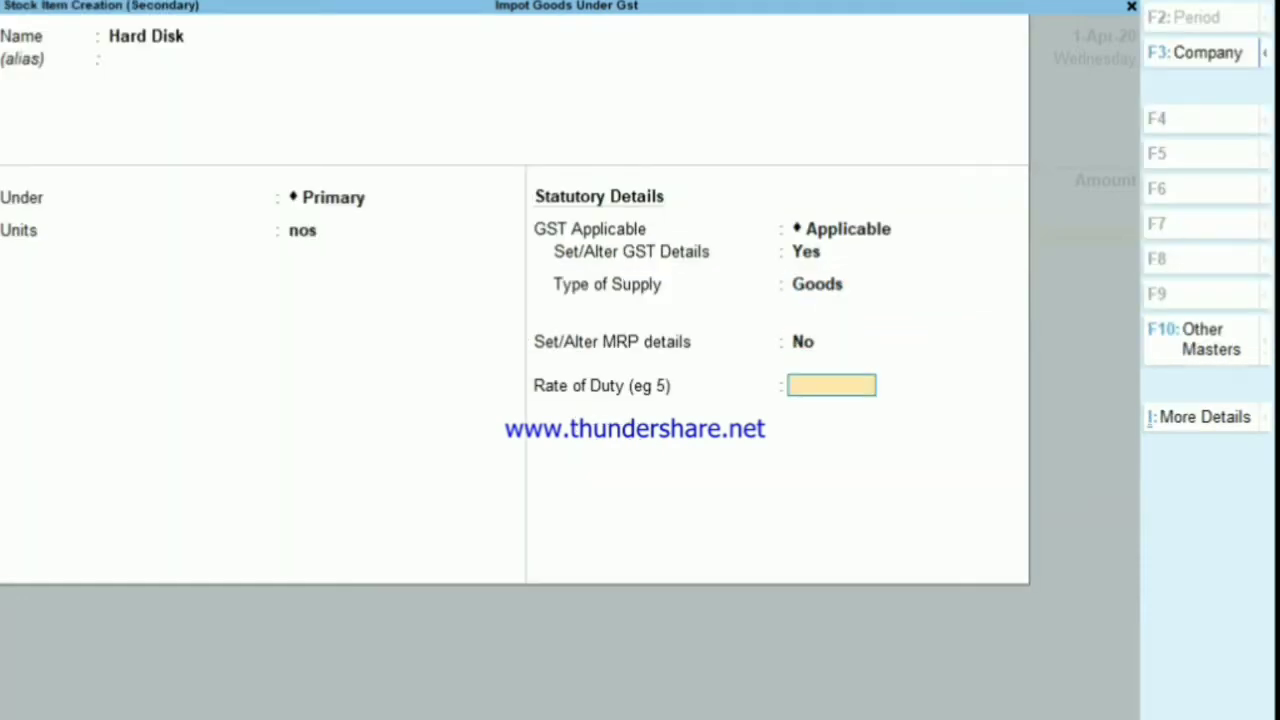
key(Return)
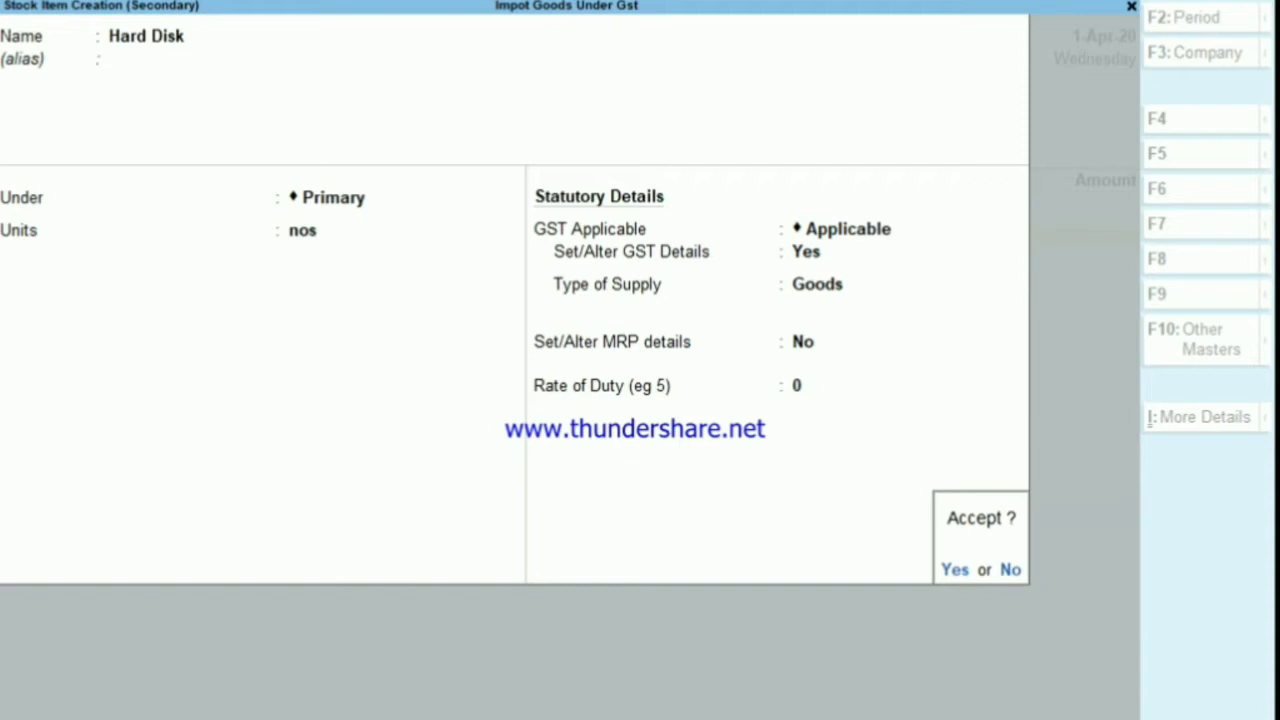
key(Return)
key(Return)
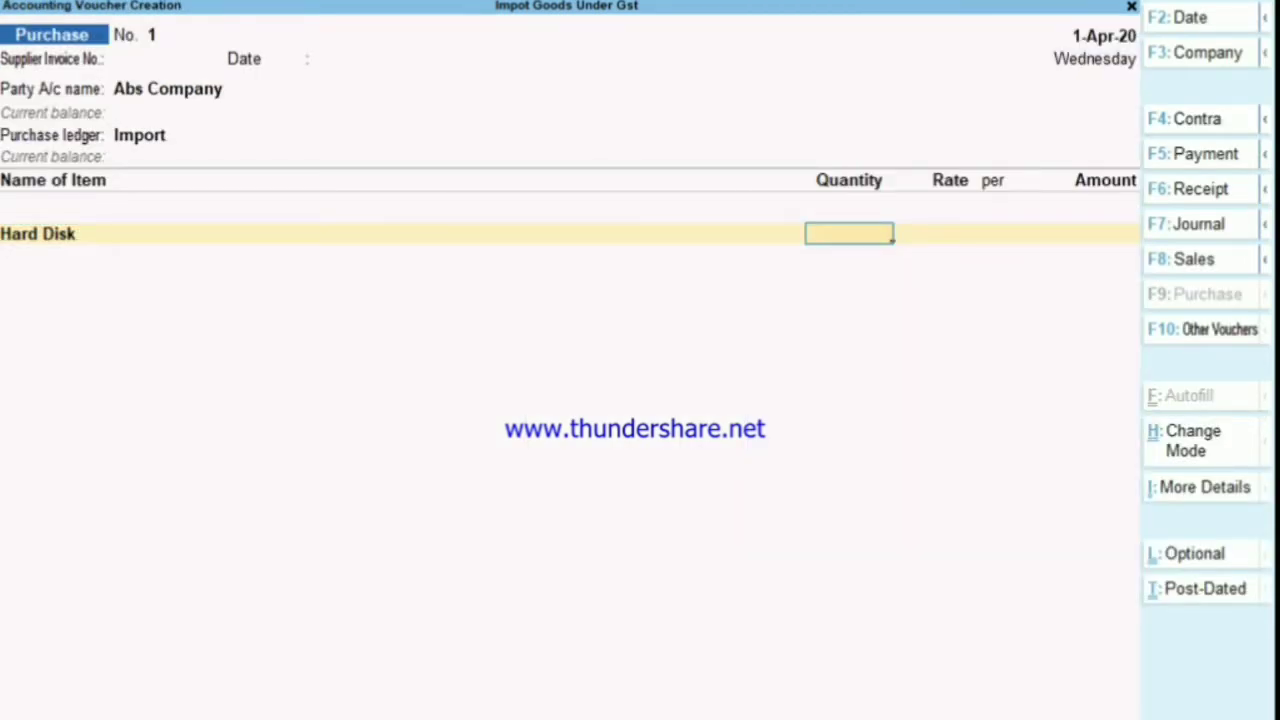
Enter a quantity of 50 nos at a rate of 5,700 for Hard Disk.
text(50)
key(Return)
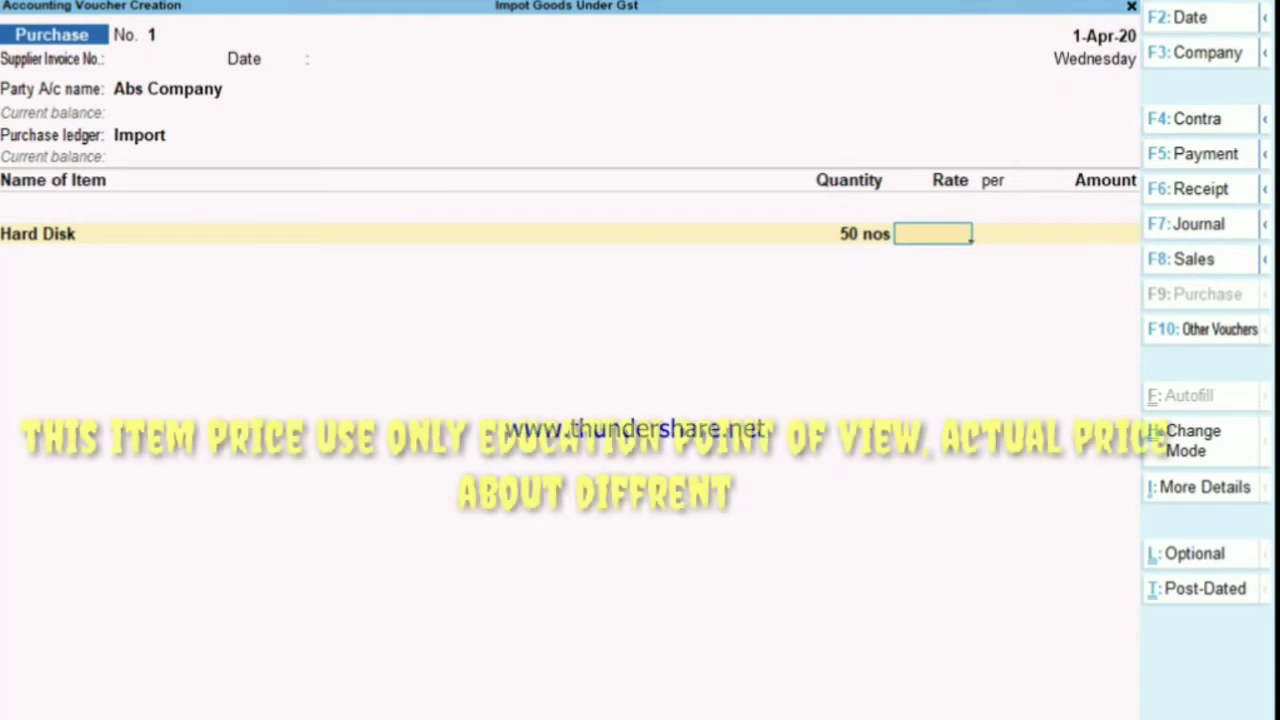
text(5700)
key(Return)
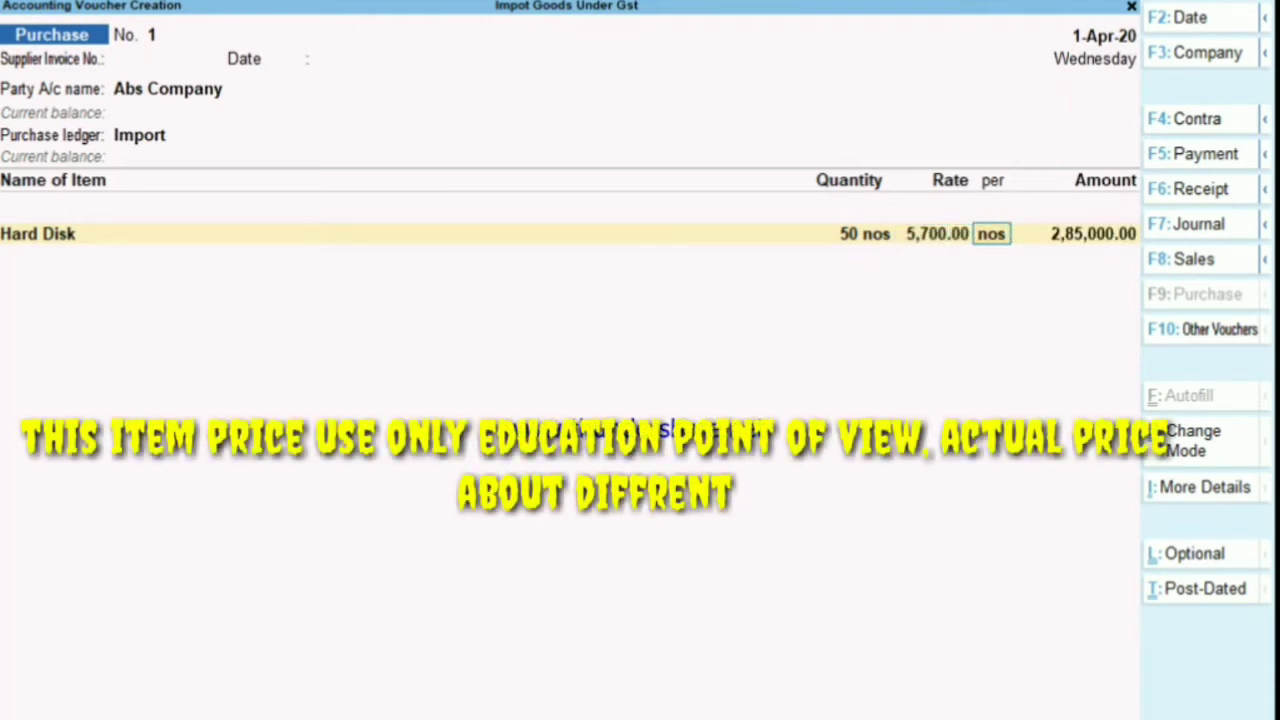
key(Return)
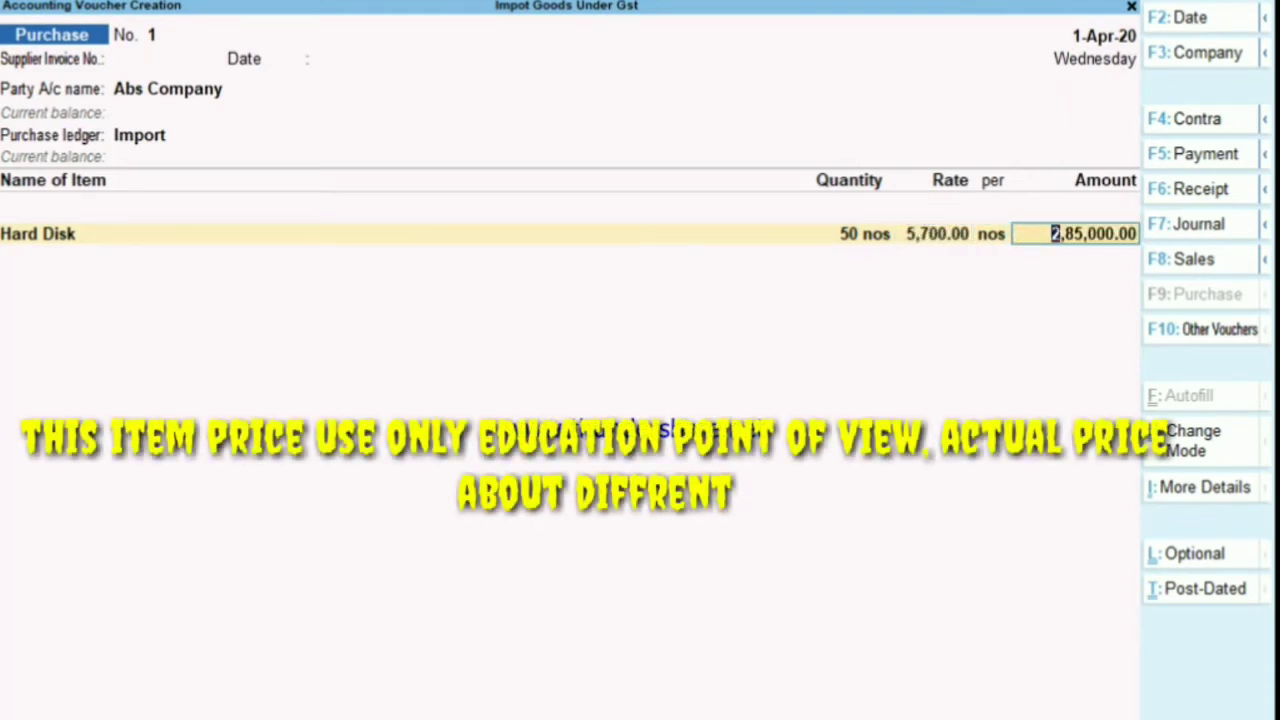
Accept the item amount, set its taxable value for GST to 295000, and end the item entries.
key(Return)
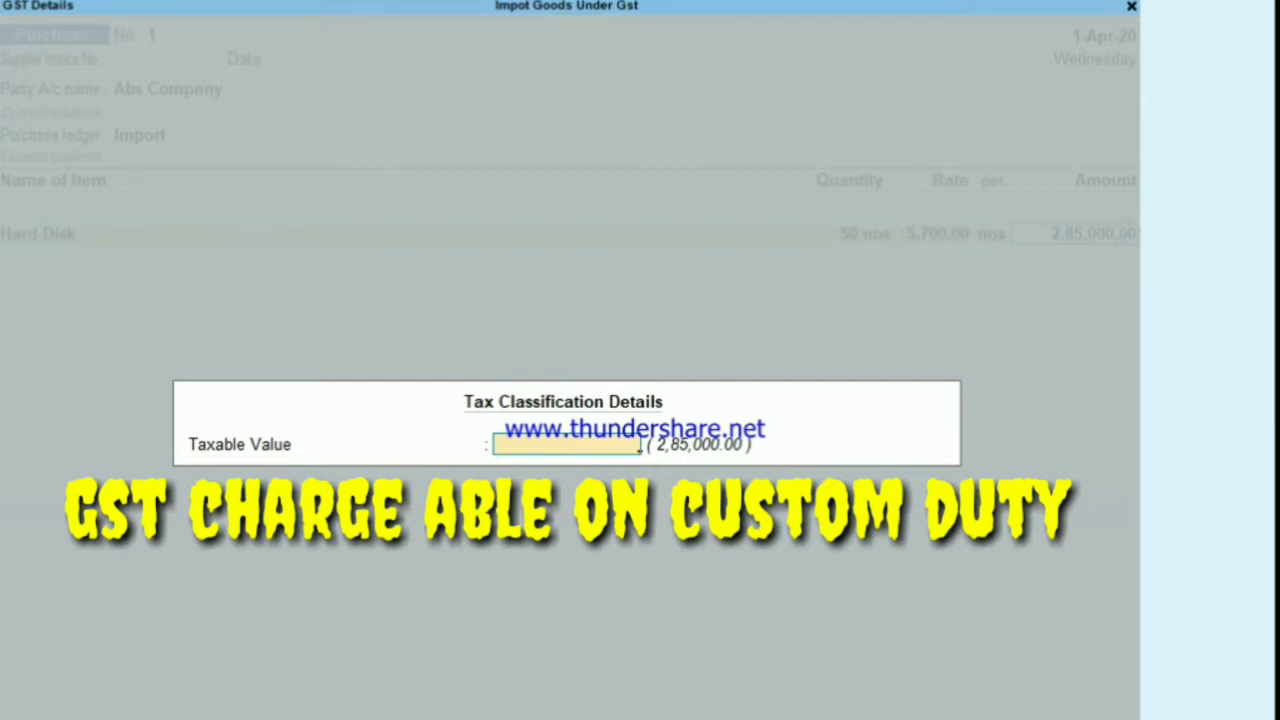
text(295000)
key(Return)
key(Return)
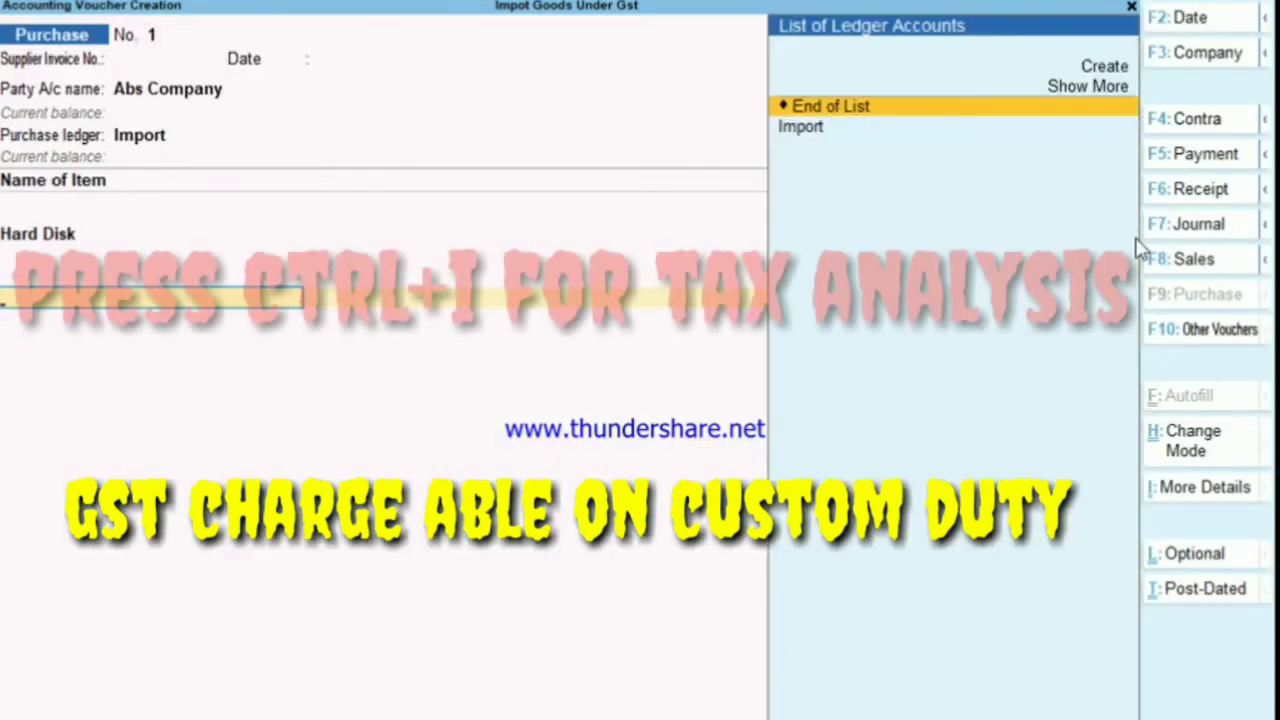
Examine the voucher's GST tax analysis in detailed view, including the Hard Disk item's taxable value and integrated tax, and close it.
key(ctrl+i)
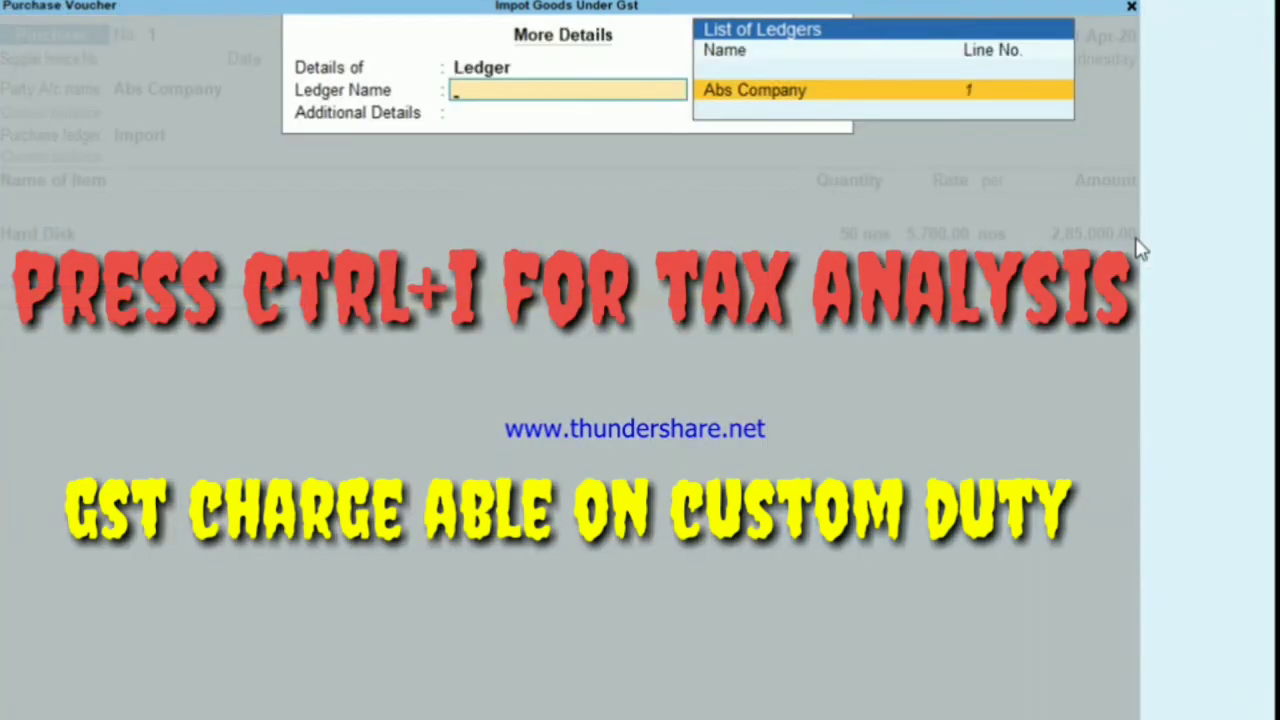
key(Return)
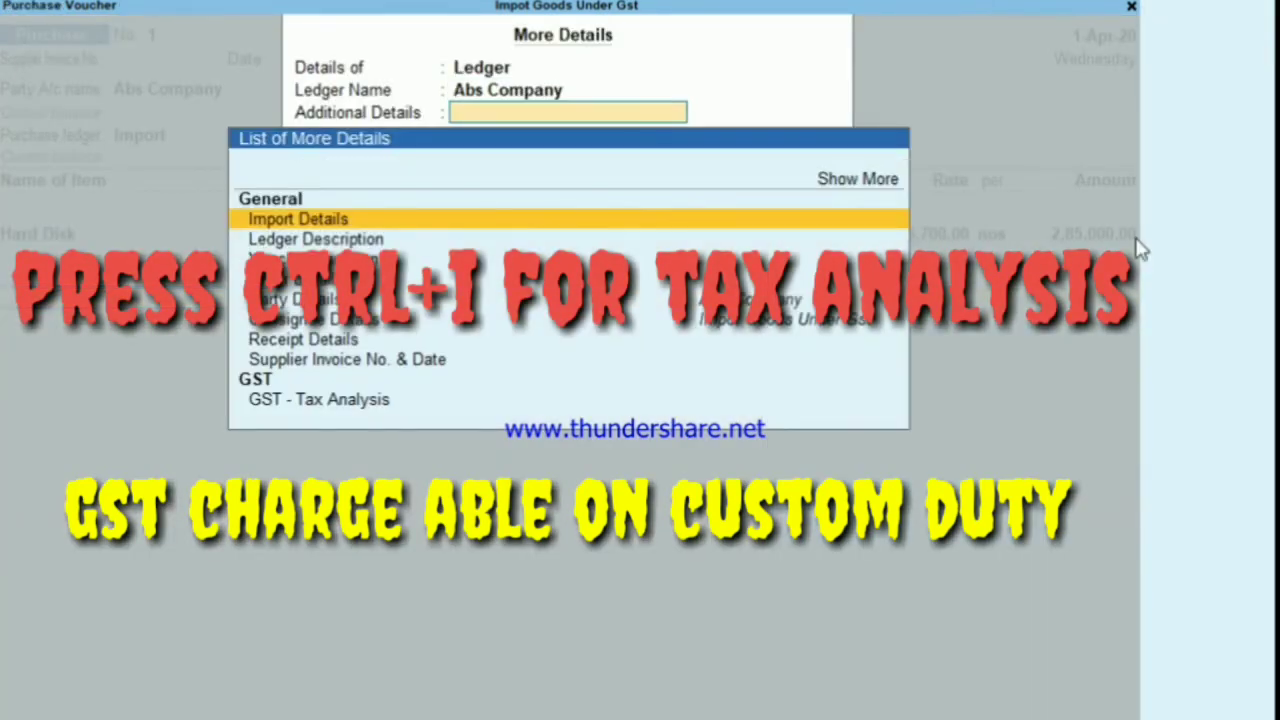
key(Down)
key(Down)
key(Down)
key(Down)
key(Down)
key(Down)
key(Down)
key(Down)
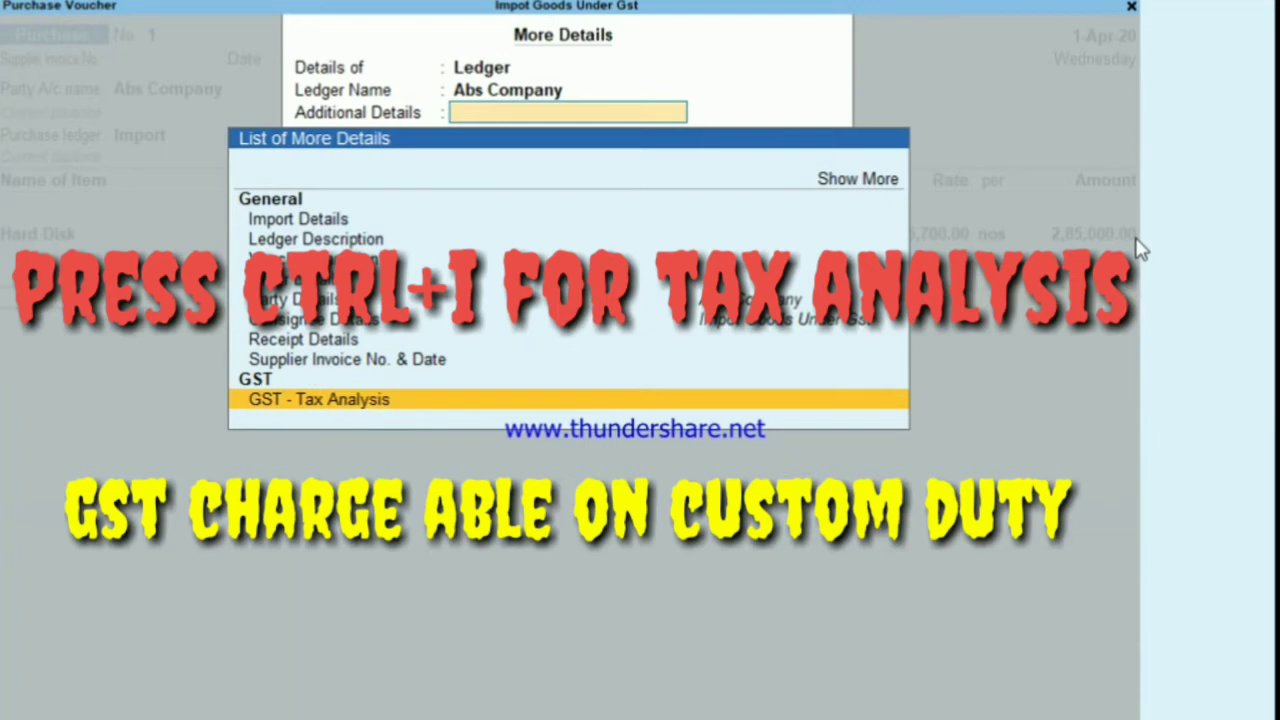
key(Return)
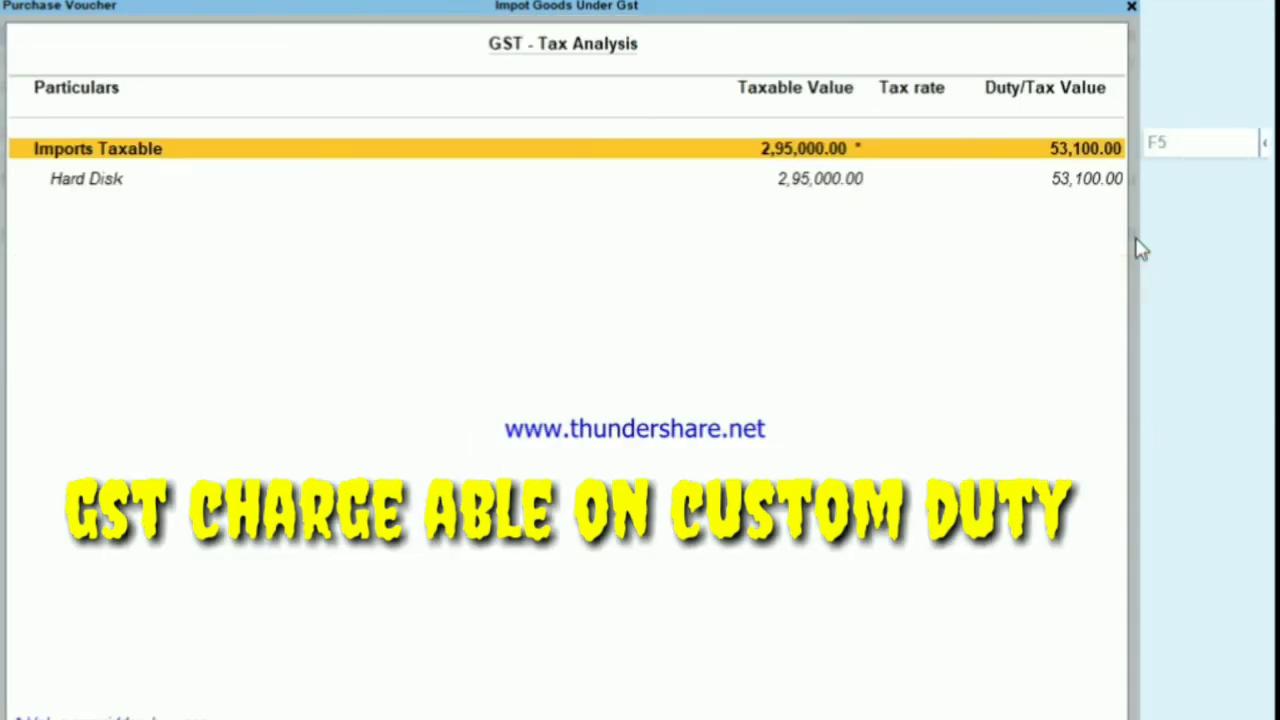
key(F5)
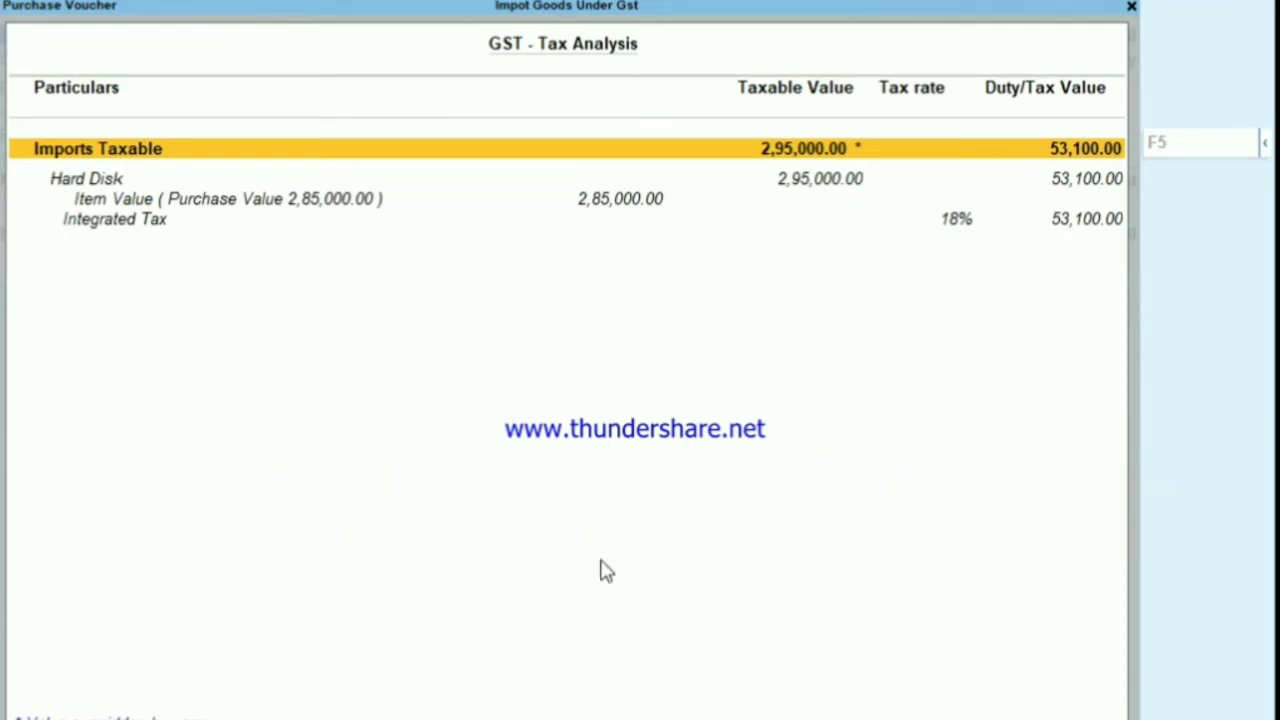
key(Escape)
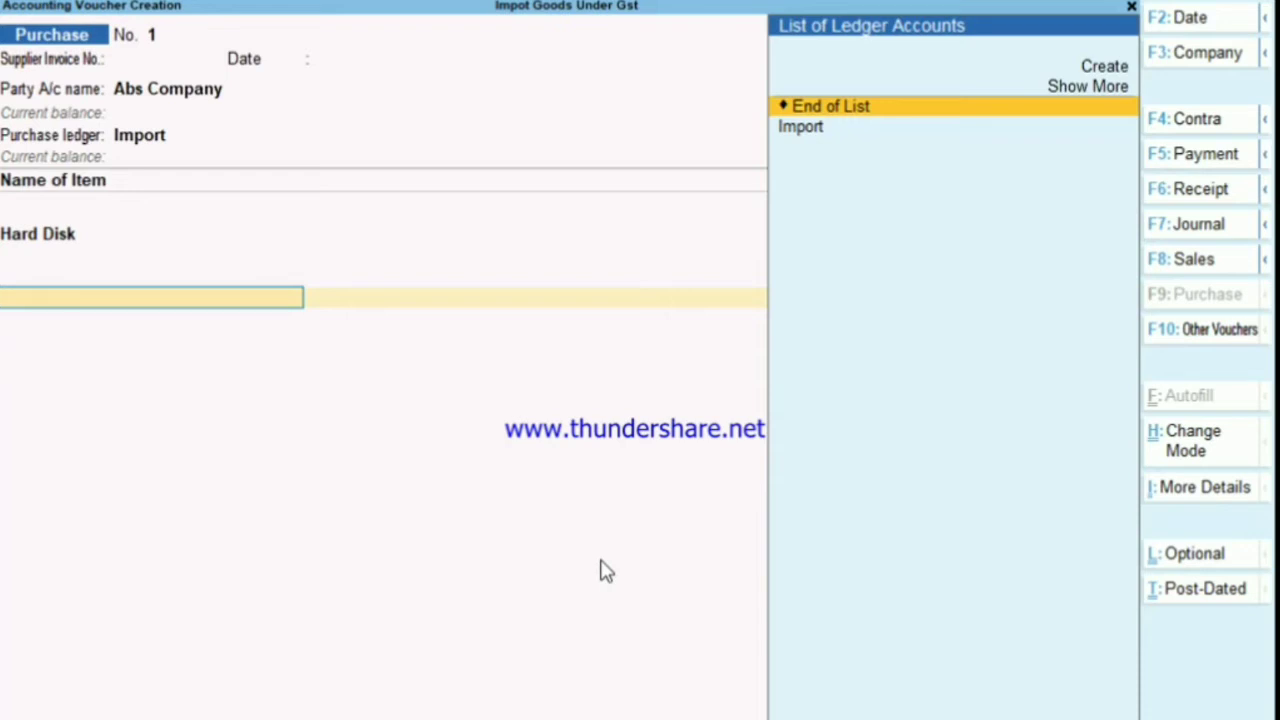
End the ledger entries and fill in the Bill of Entry number with the date 1-Apr-20 in the import statutory details.
key(Return)
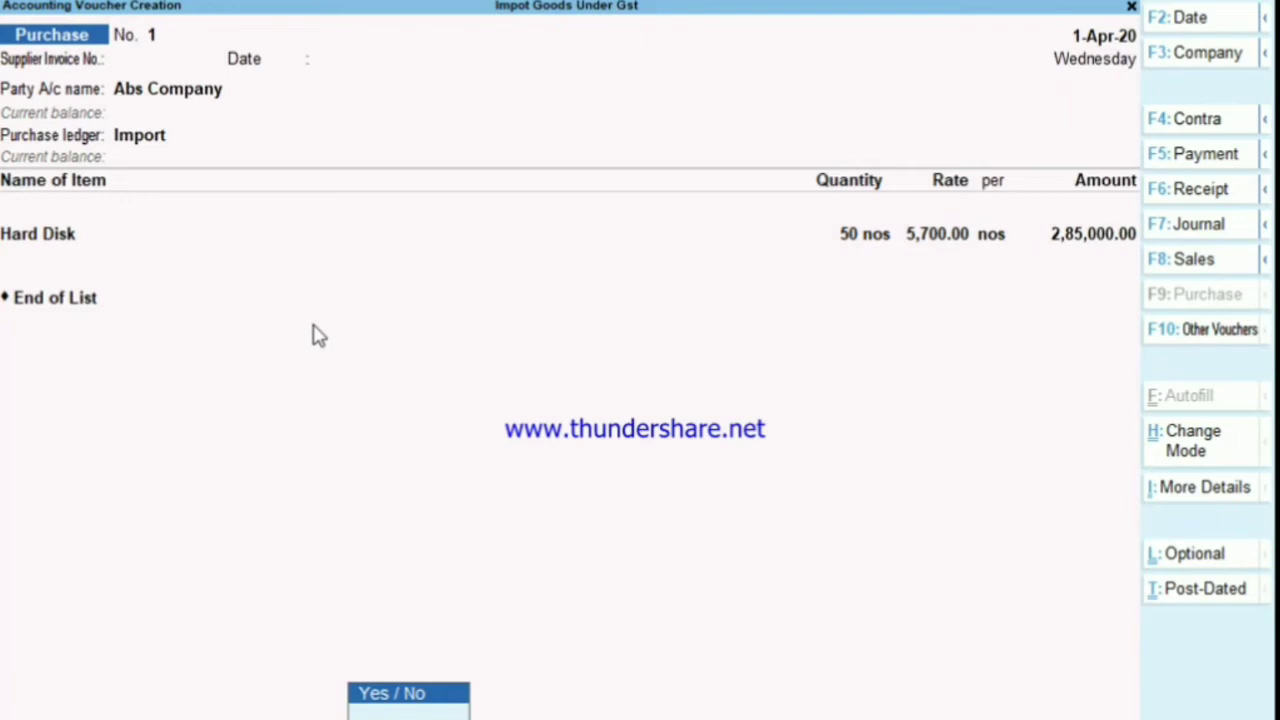
key(Return)
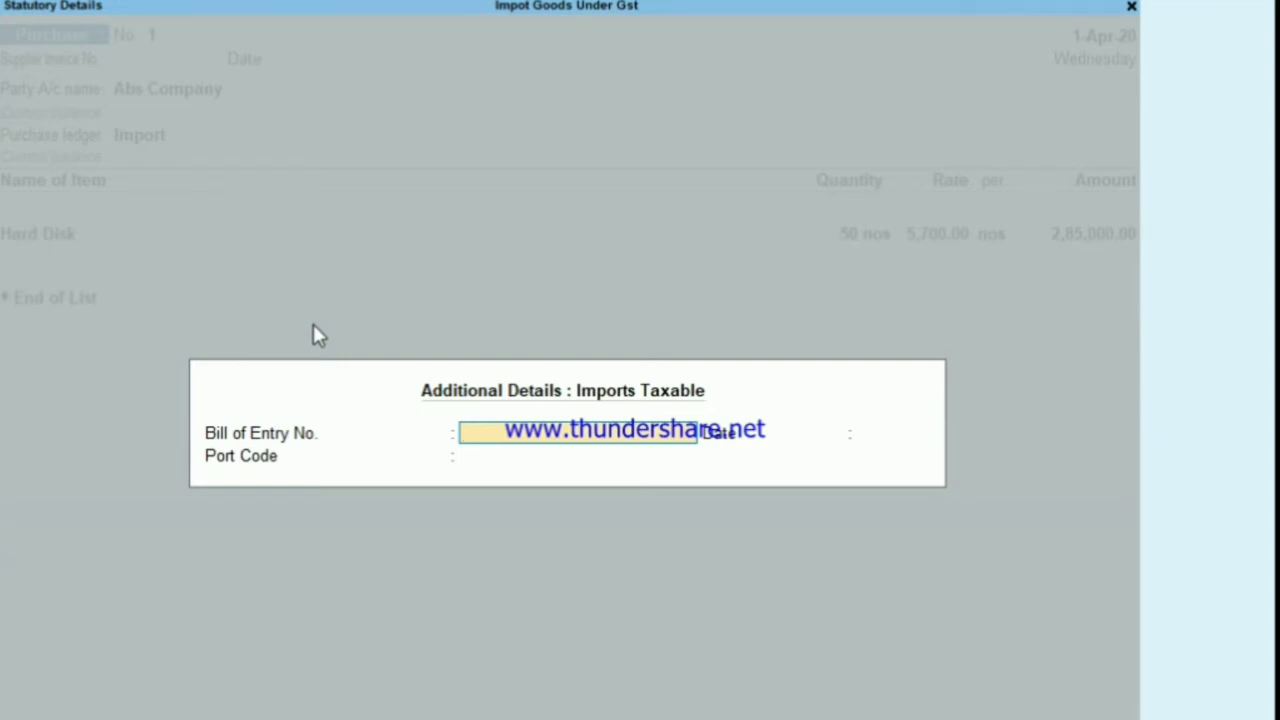
text(123654789932)
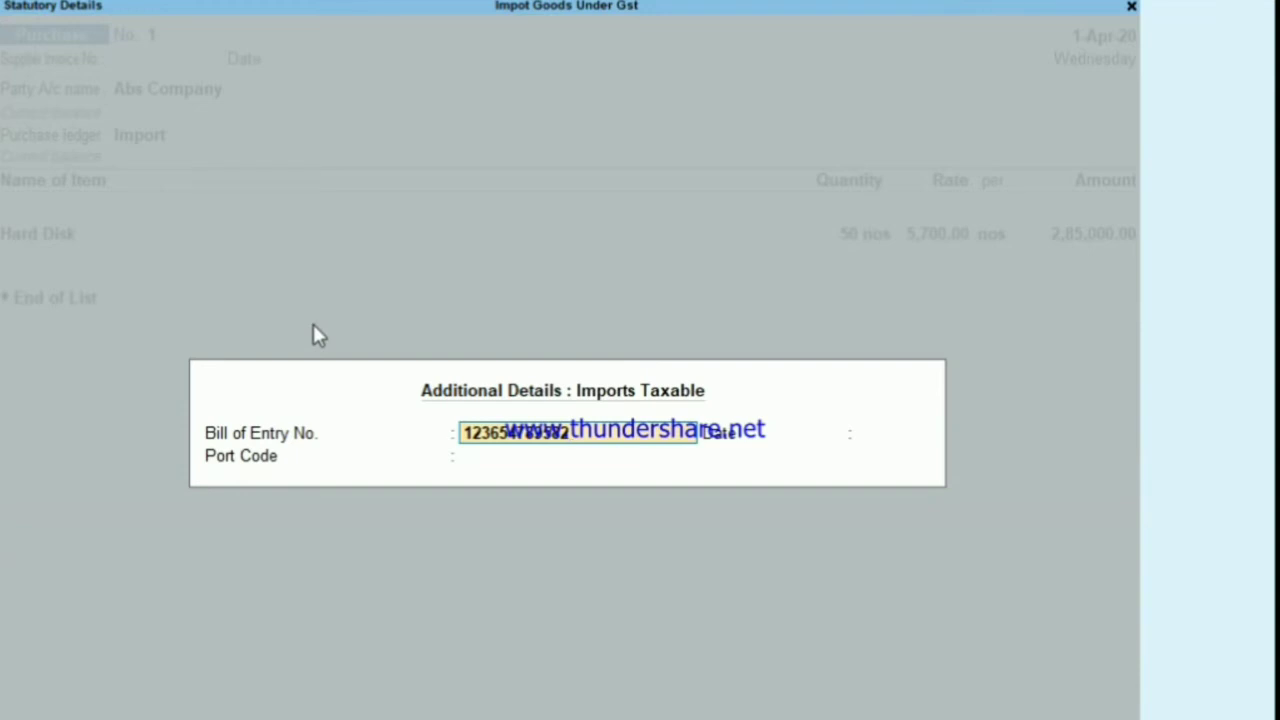
key(Return)
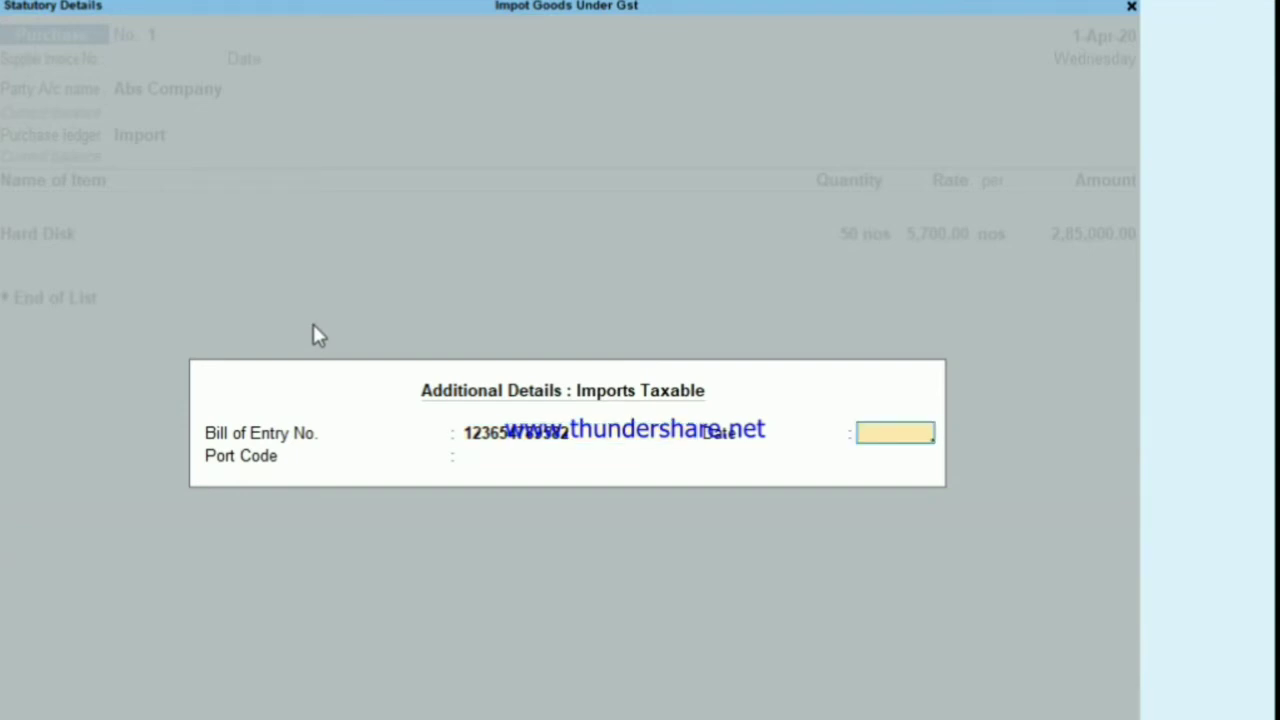
text(1-4)
key(Return)
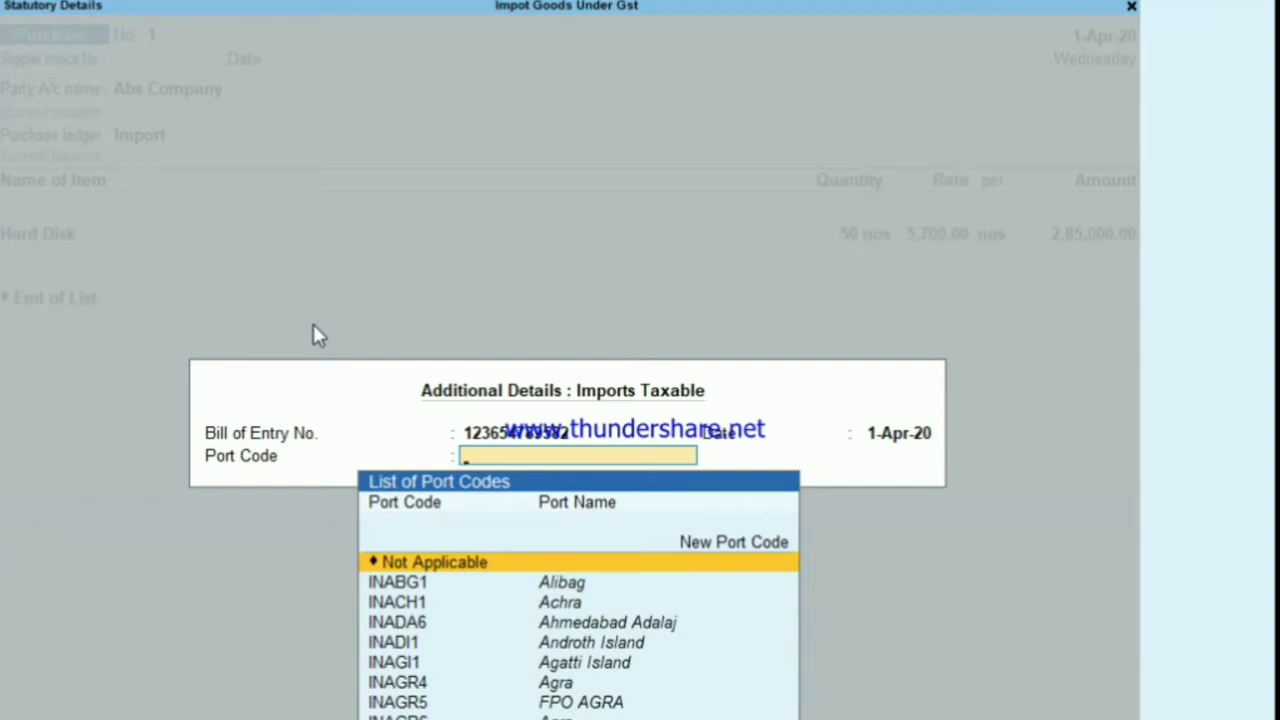
Choose the Jaipur port code INJAI6 for the taxable import and accept the statutory details.
text(Jaip)
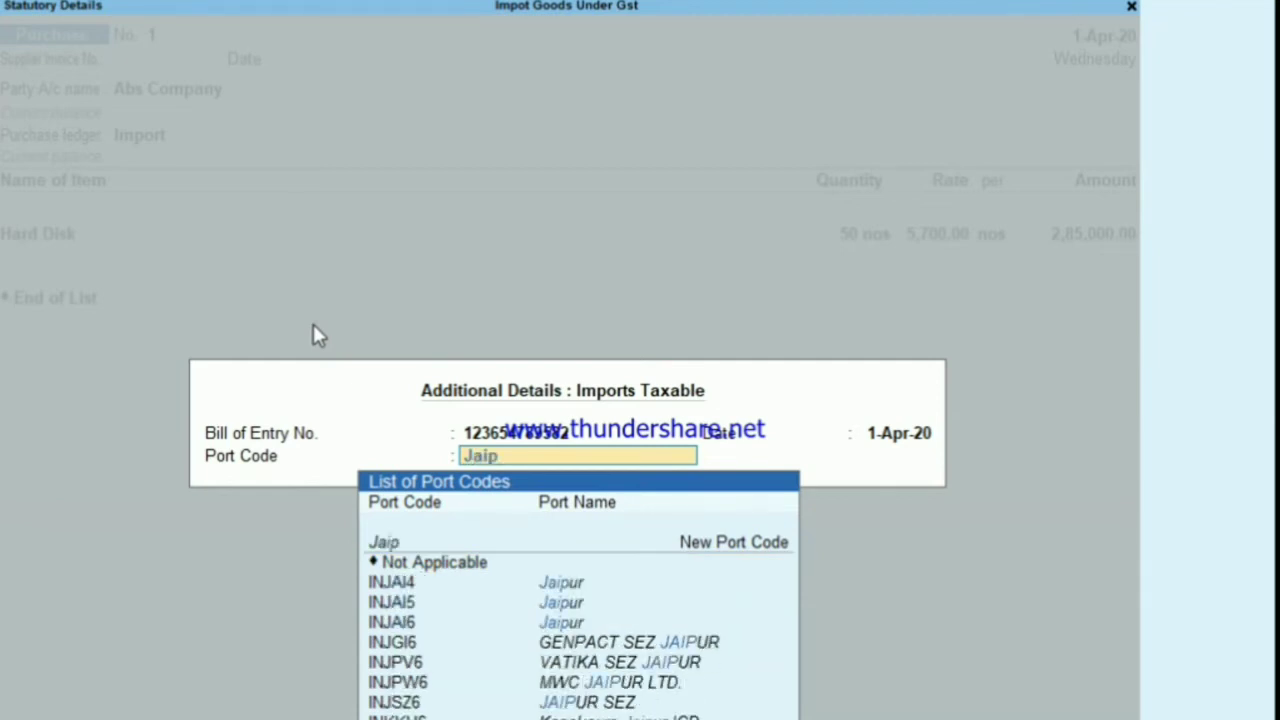
key(Down)
key(Down)
key(Down)
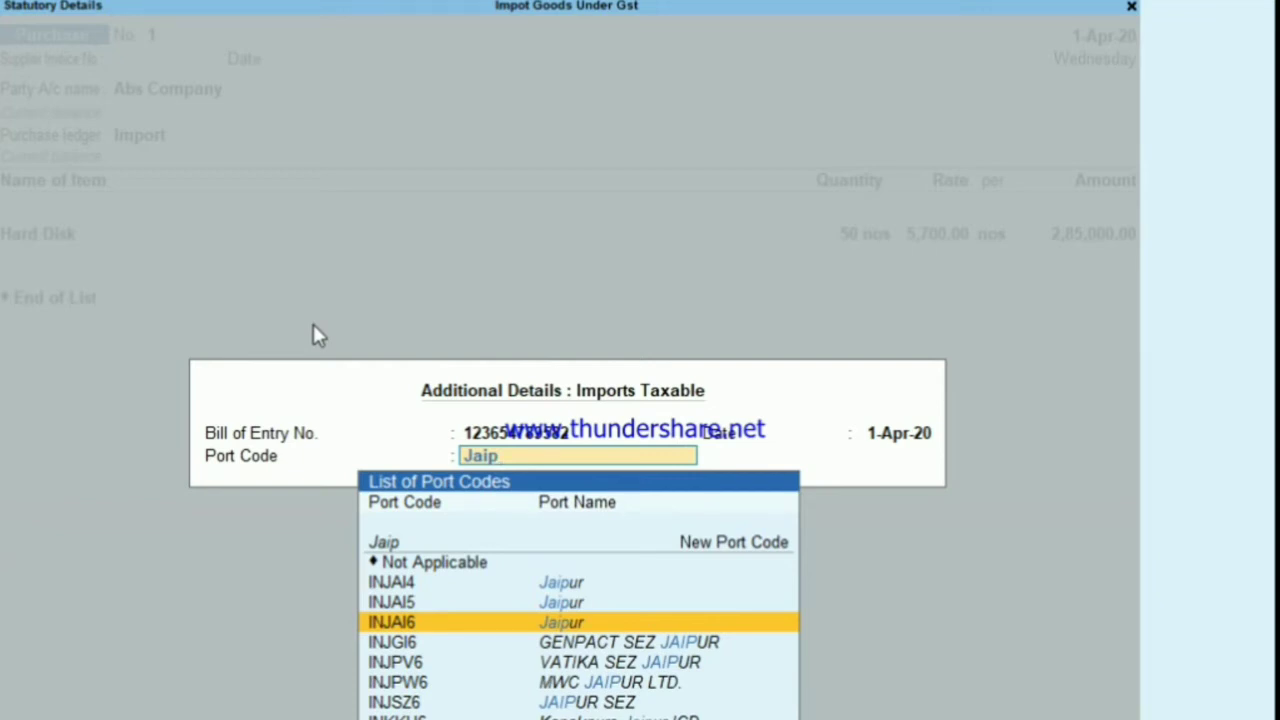
click(313, 335)
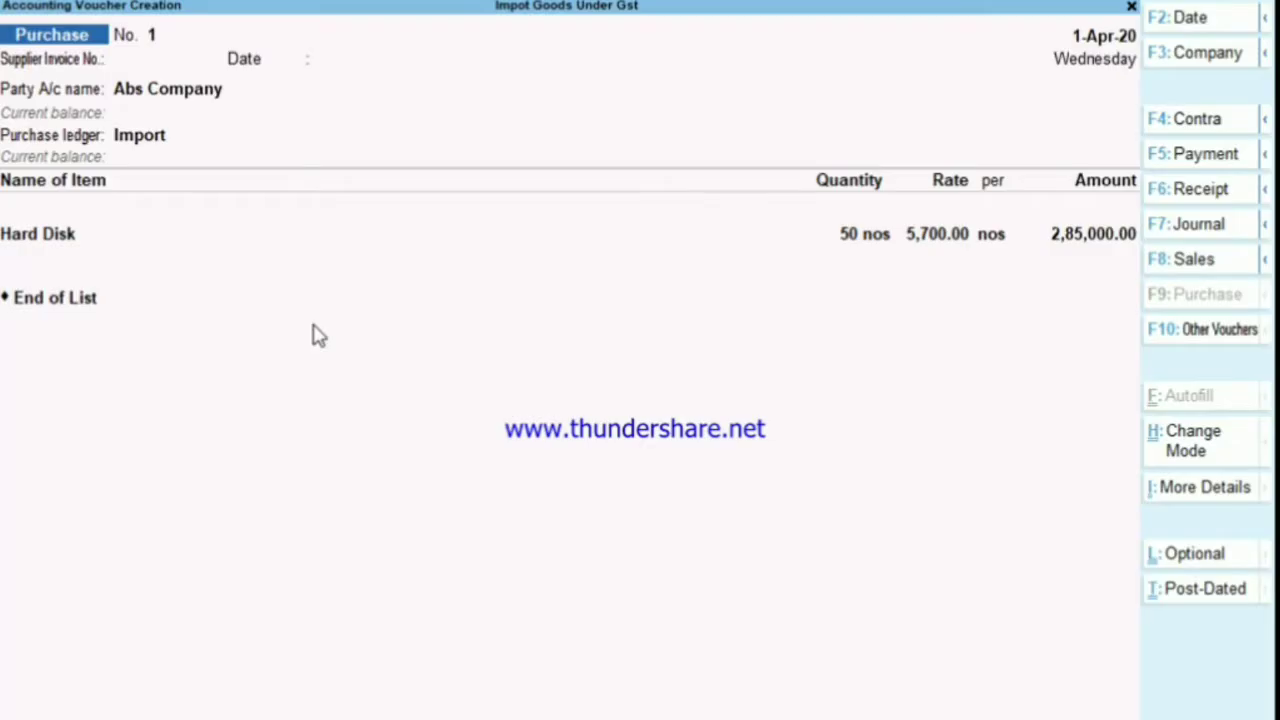
Allocate the full 2,85,000 credit of Abs Company to New Ref 1 and save the purchase voucher.
key(Return)
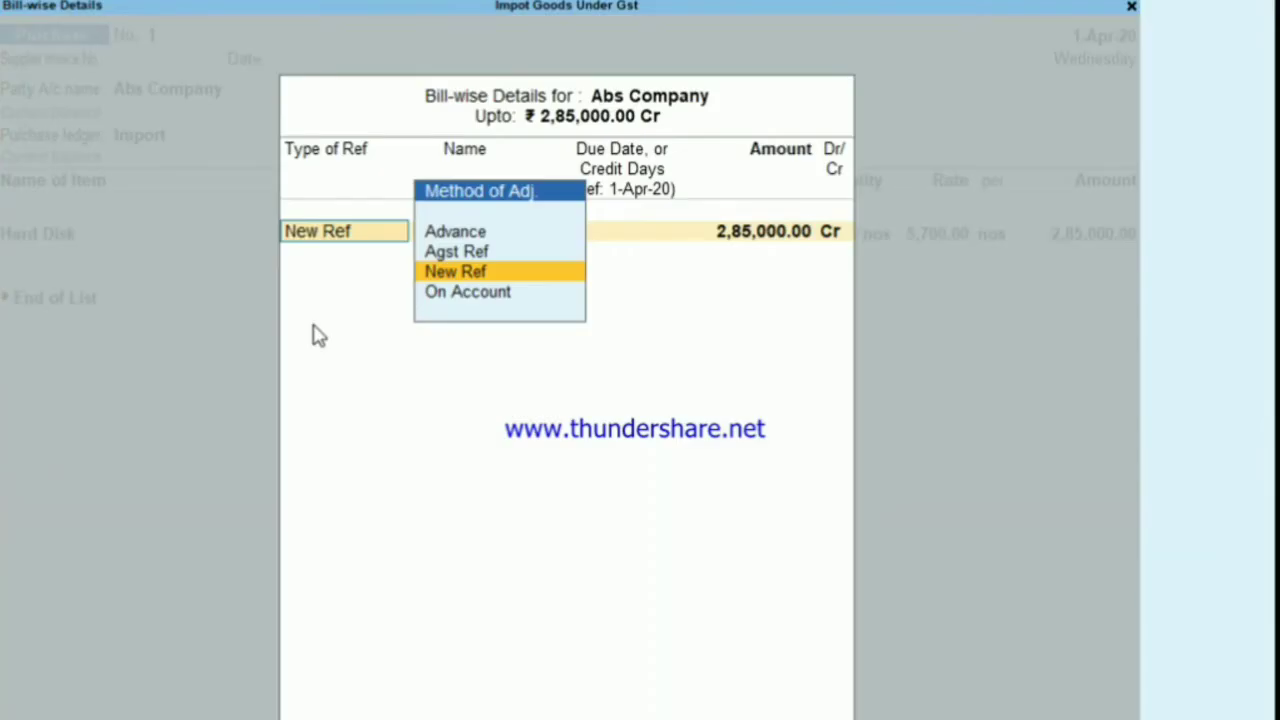
key(Return)
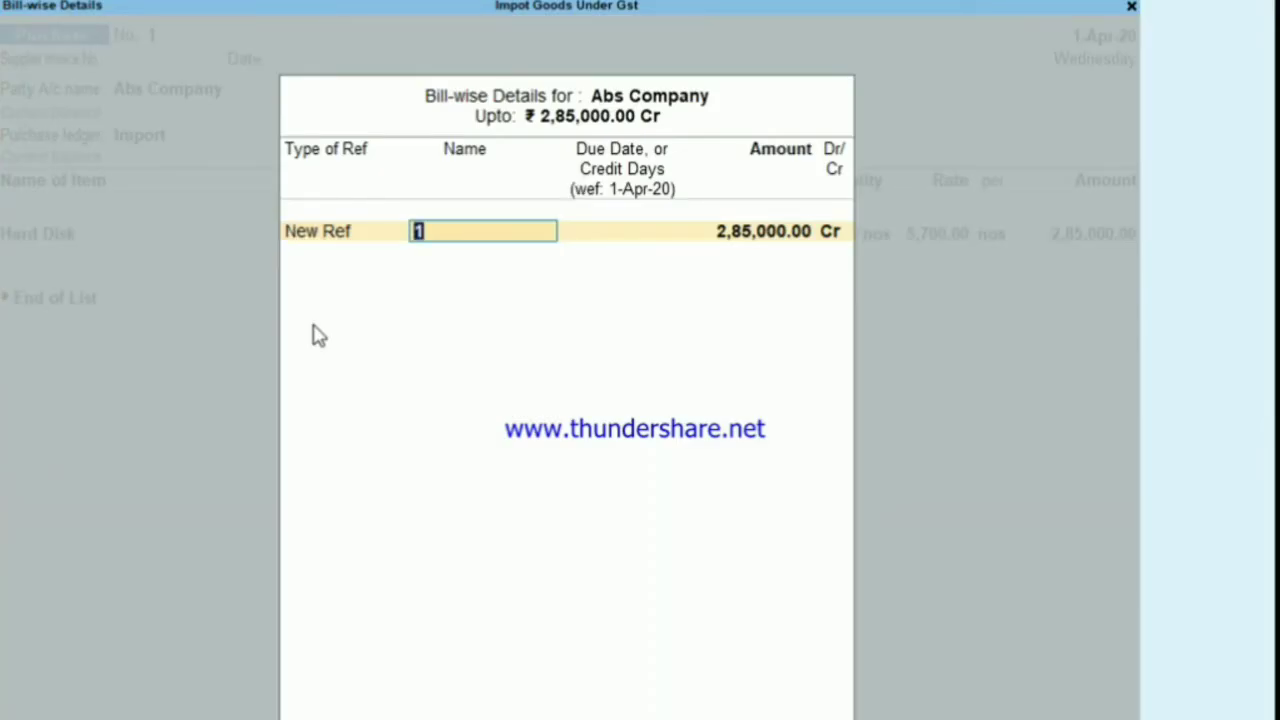
key(Return)
key(Return)
key(Return)
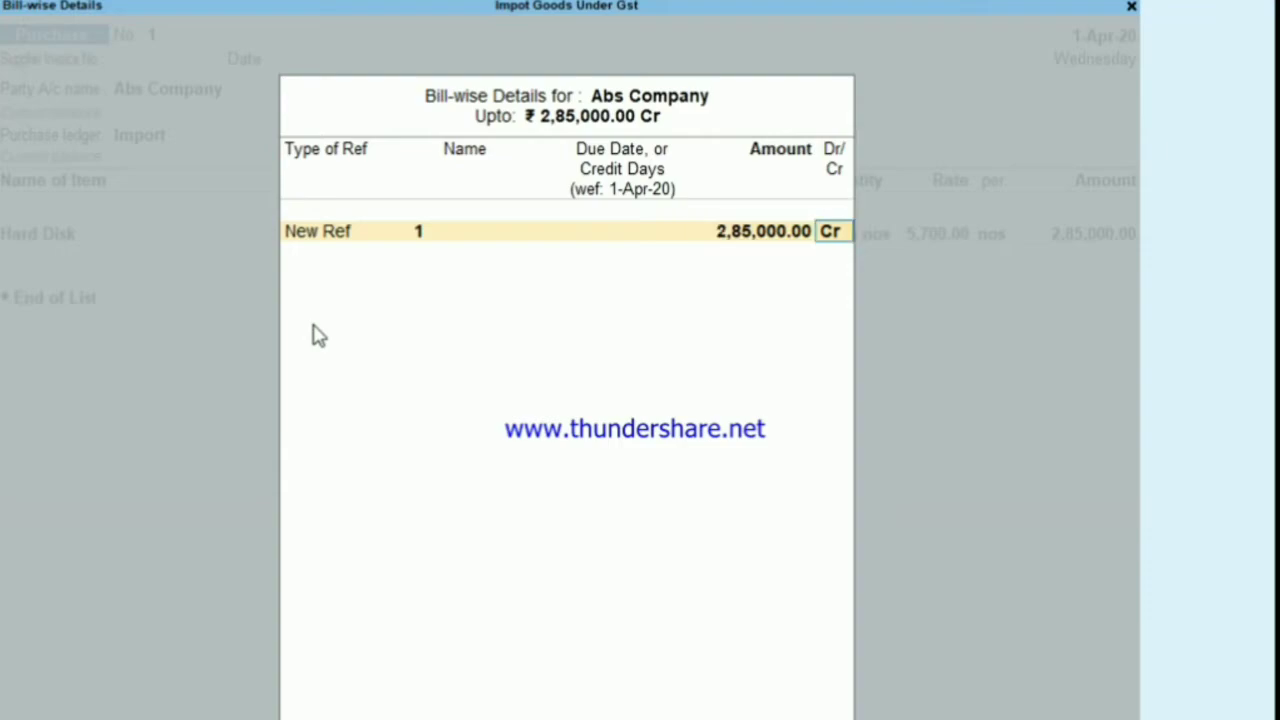
key(Return)
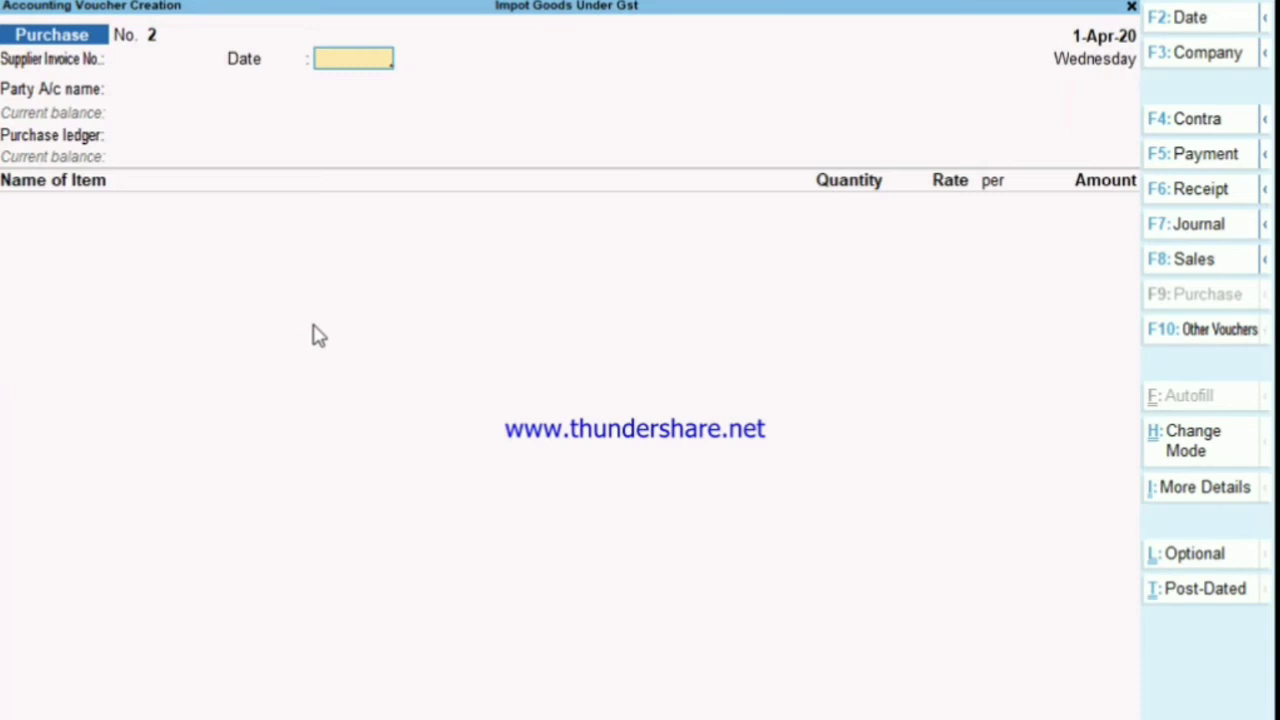
Leave voucher entry and open the Display More Reports list.
key(Escape)
key(Down)
key(Down)
key(Down)
key(Down)
key(Down)
key(Down)
key(Down)
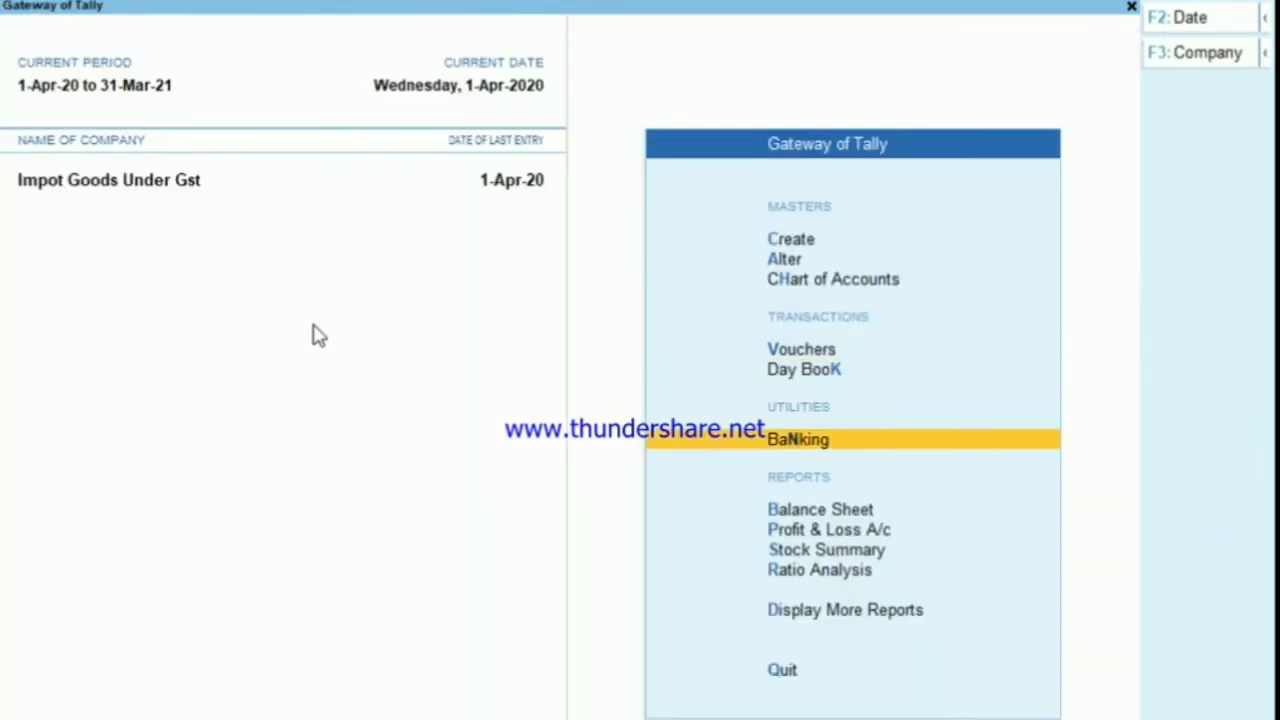
key(Return)
Open the list of GST reports.
key(Down)
key(Down)
key(Down)
key(Down)
key(Down)
key(Down)
key(Down)
key(Down)
key(Down)
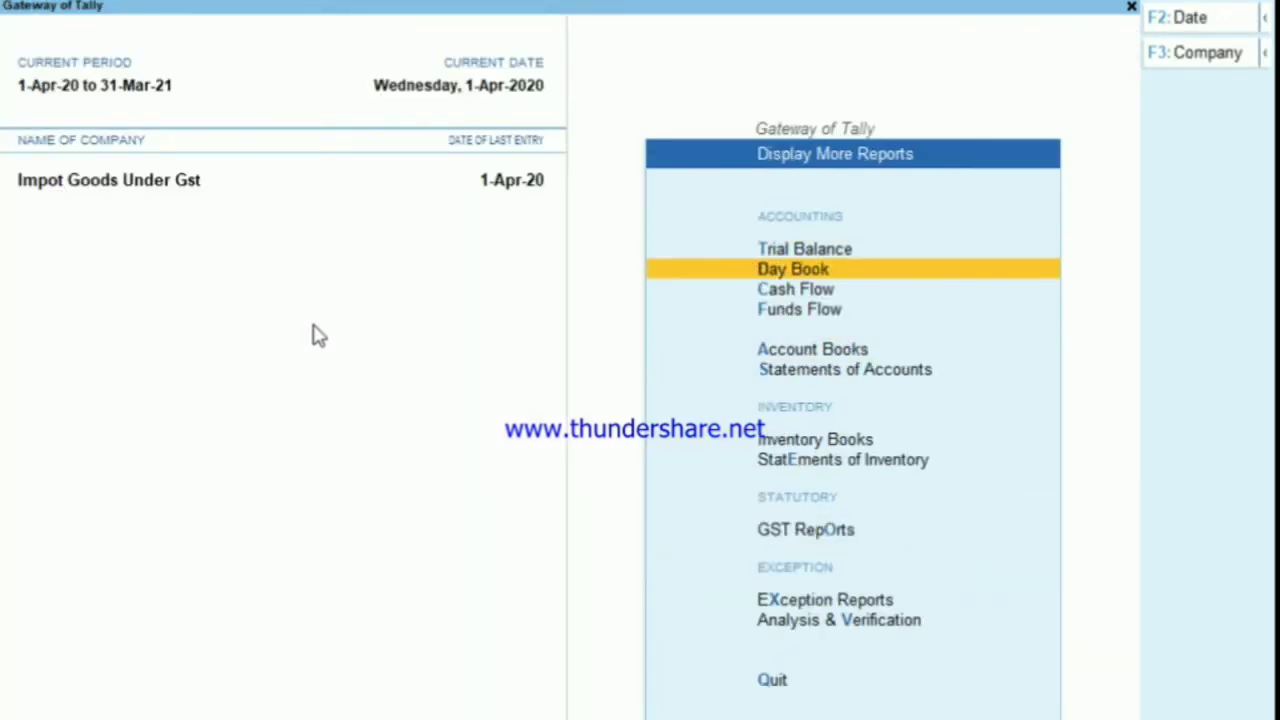
key(Up)
key(Return)
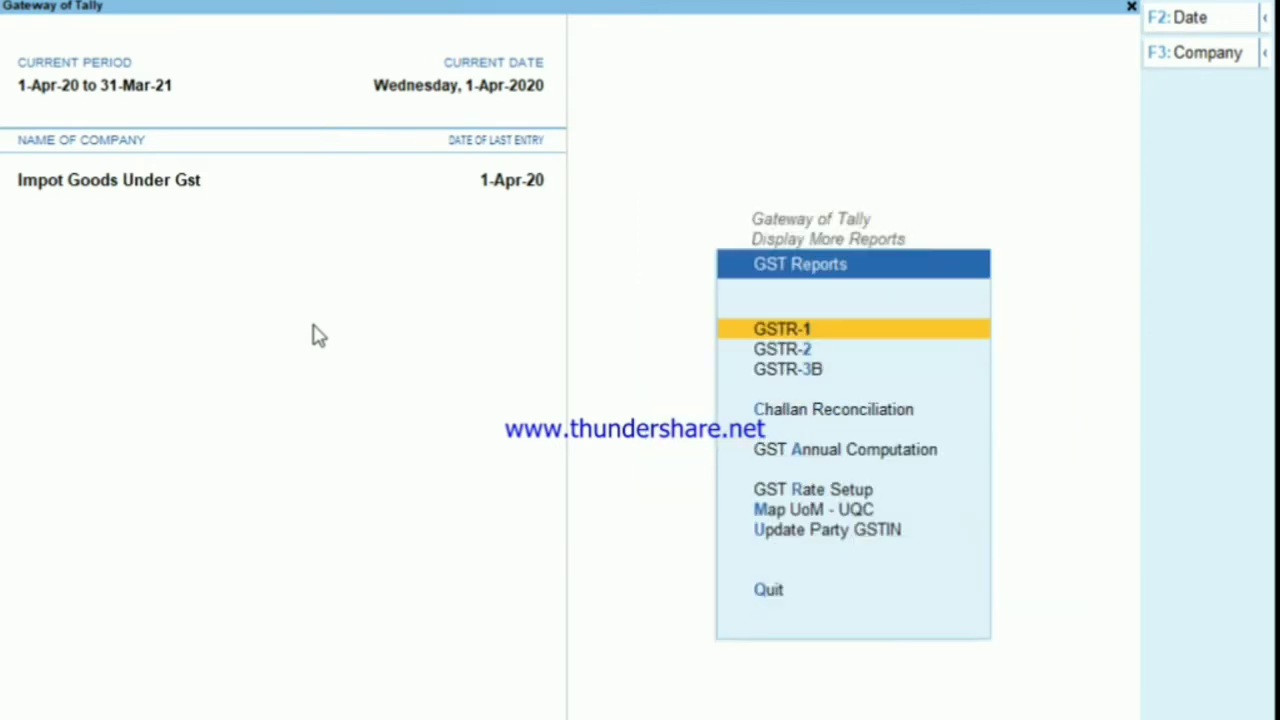
Open the GSTR-2 report and examine the Import of Goods - 5 figures among the inward supplies.
key(Down)
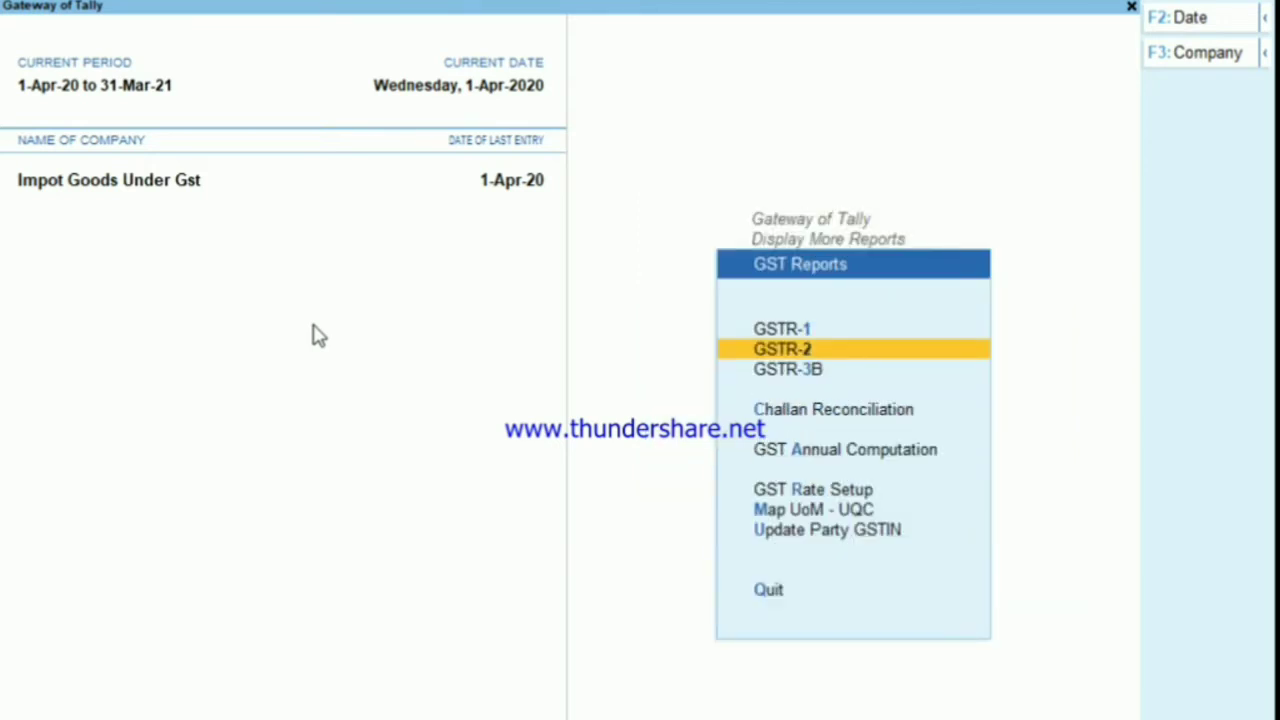
key(Return)
key(Down)
key(Down)
key(Down)
key(Down)
key(Down)
key(Down)
key(Down)
key(Down)
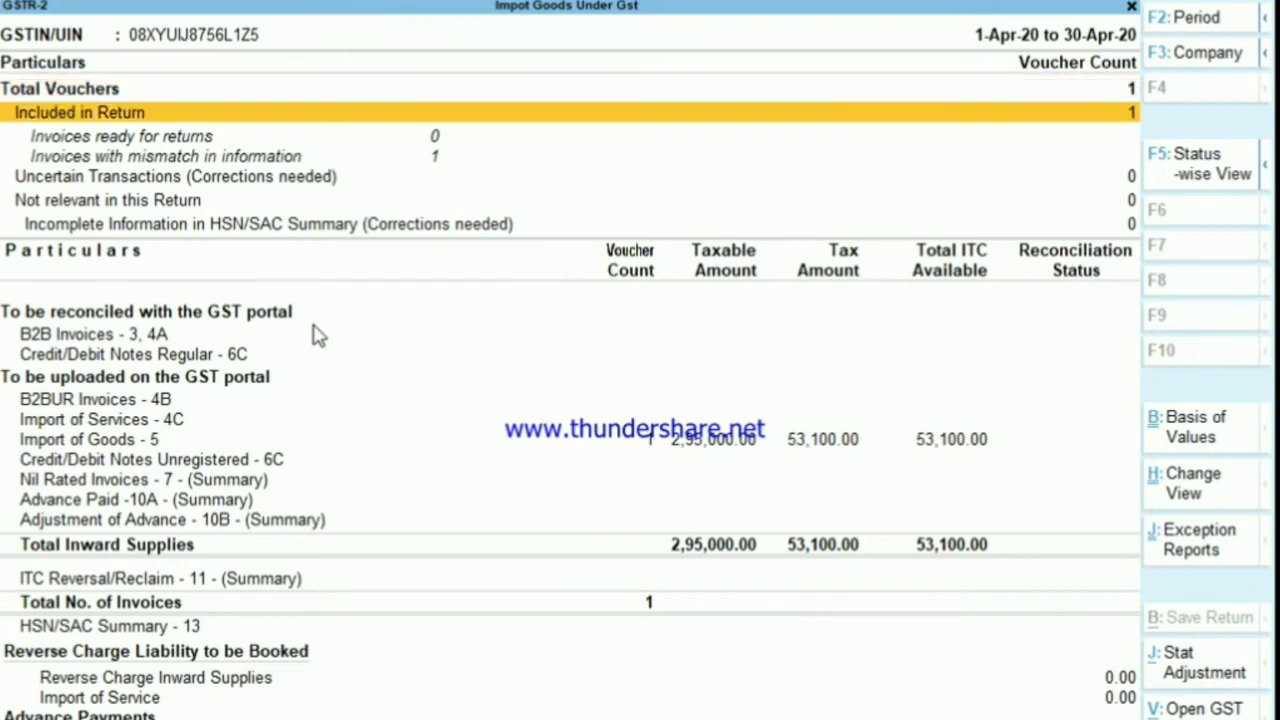
key(Down)
key(Down)
key(Down)
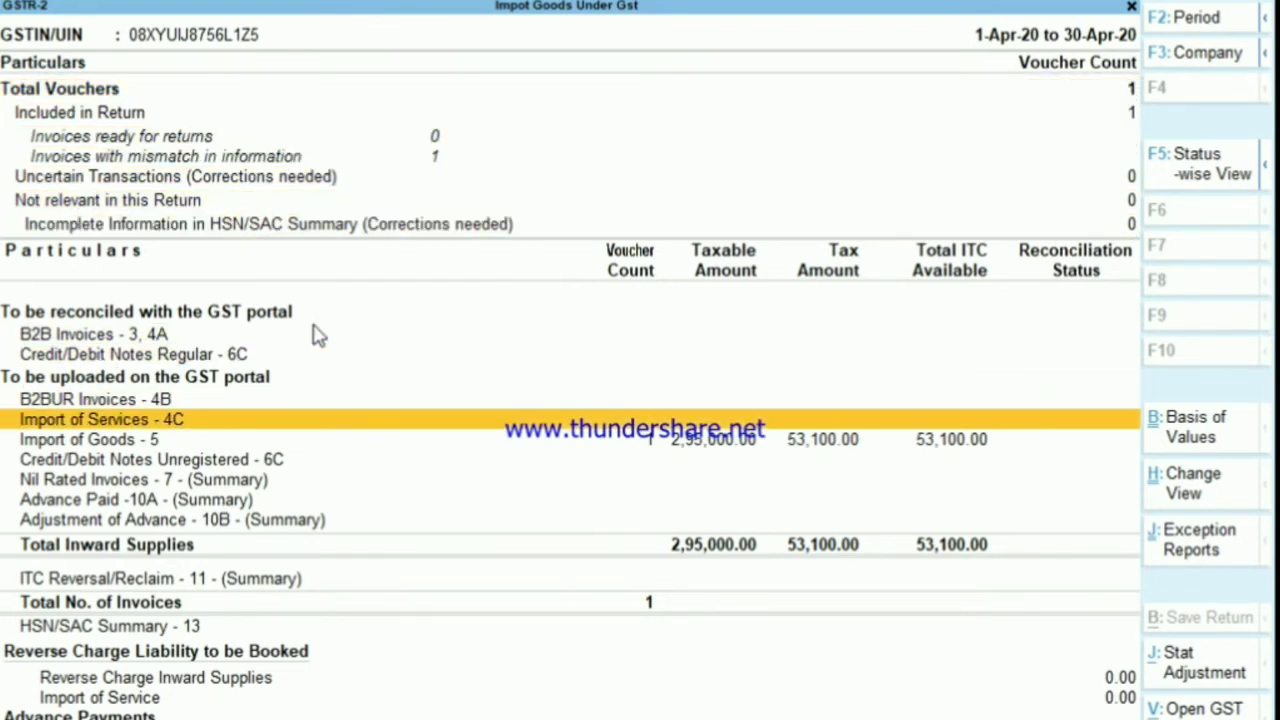
key(Up)
key(Down)
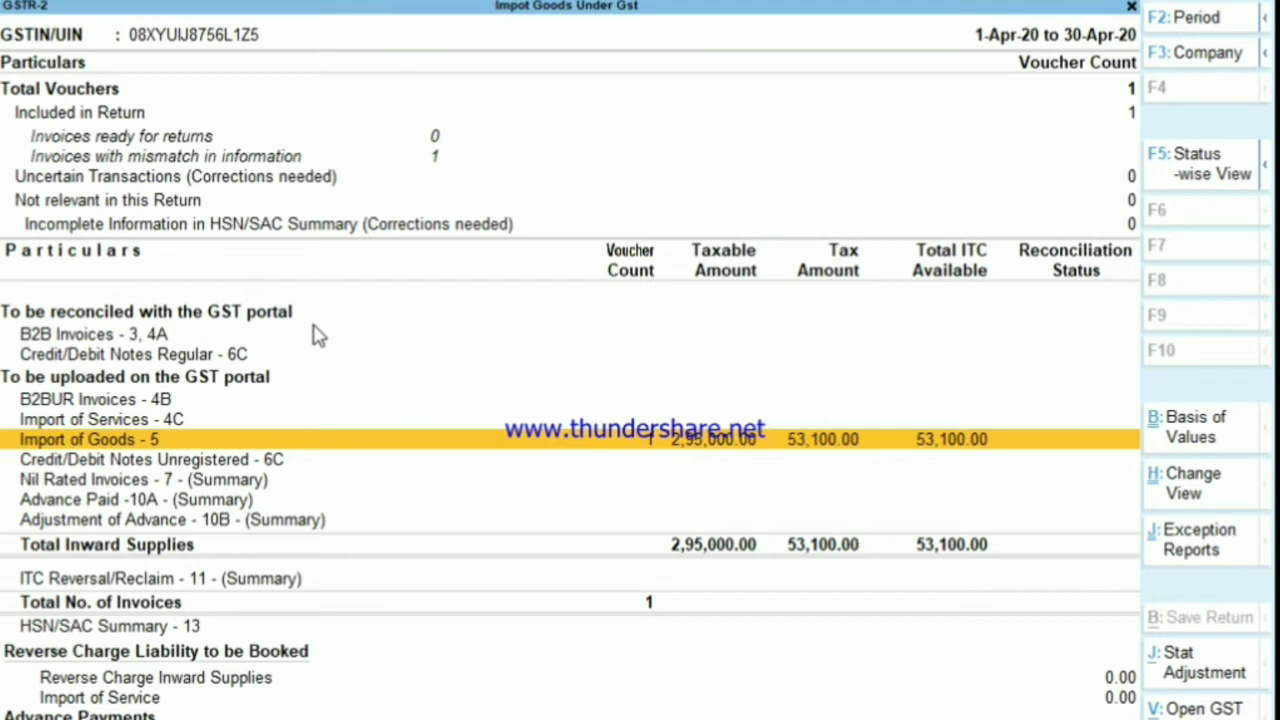
key(Up)
key(Down)
key(Escape)
Open the GSTR-3B report and examine the Eligible ITC amount.
key(Down)
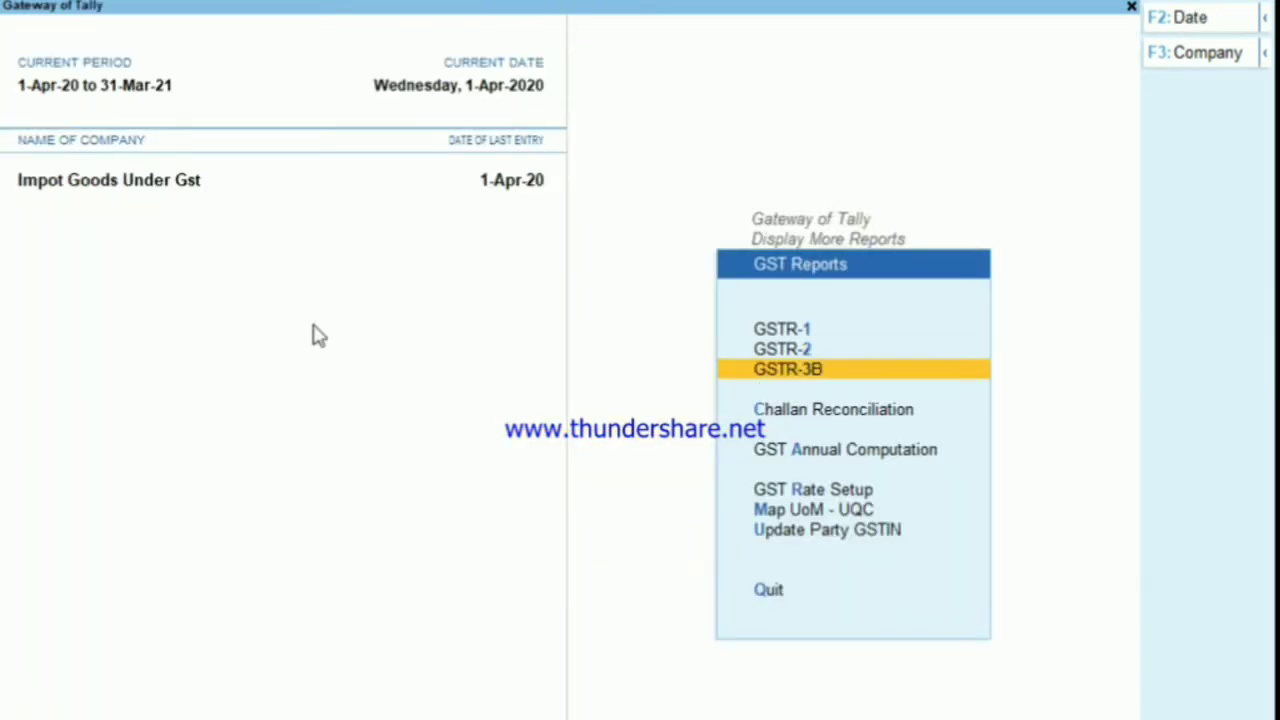
key(Return)
key(Down)
key(Down)
key(Down)
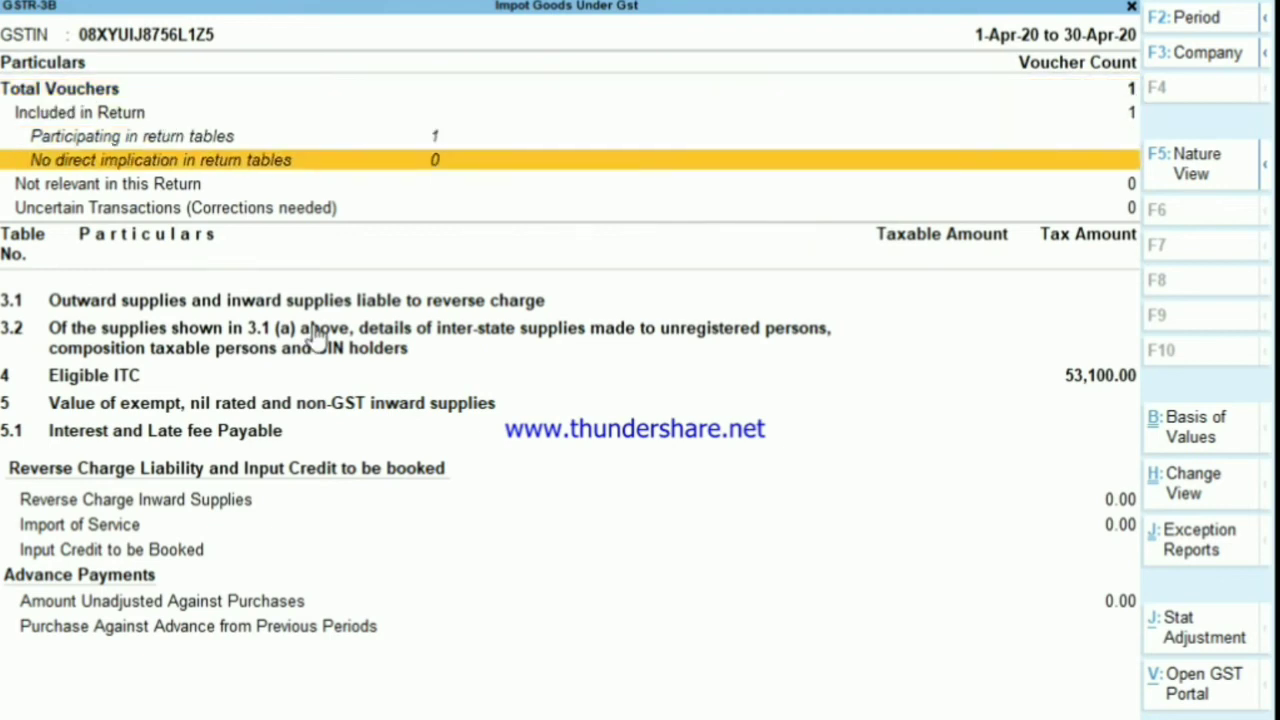
key(Down)
key(Down)
key(Down)
key(Down)
key(Down)
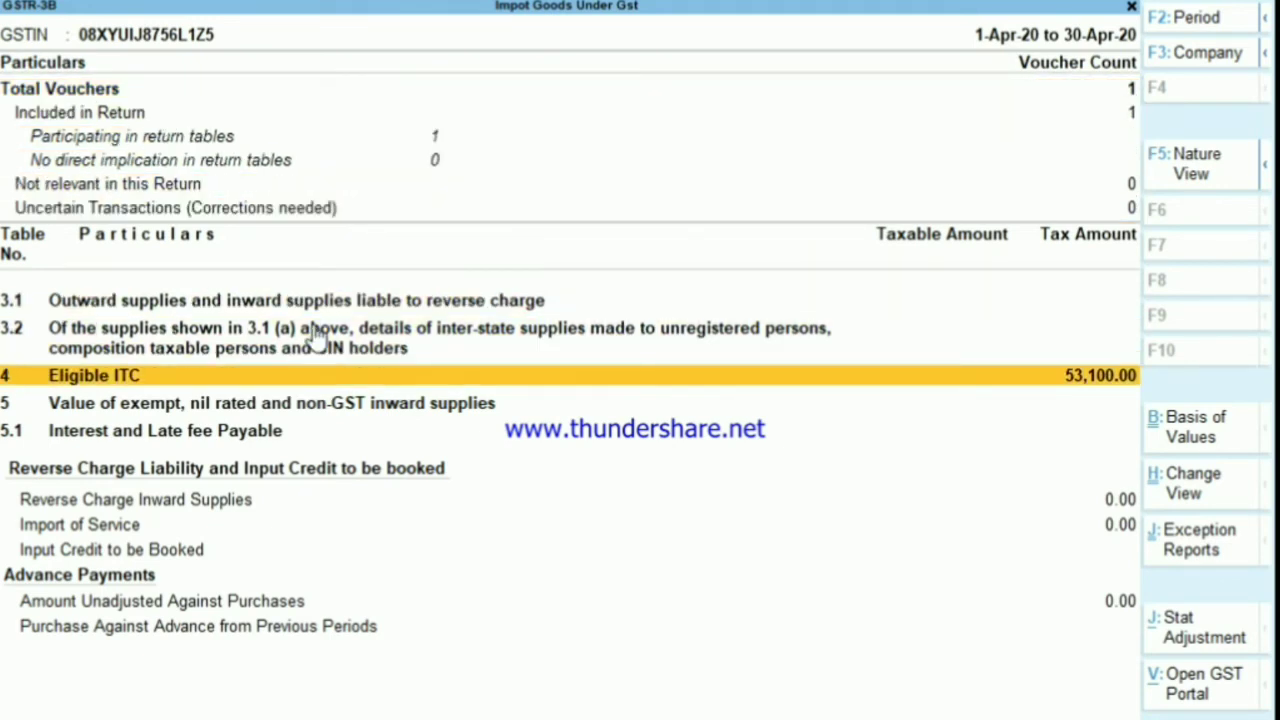
key(Escape)
Open the Balance Sheet in detailed form and examine the assets and the Sundry Creditors liability.
key(Escape)
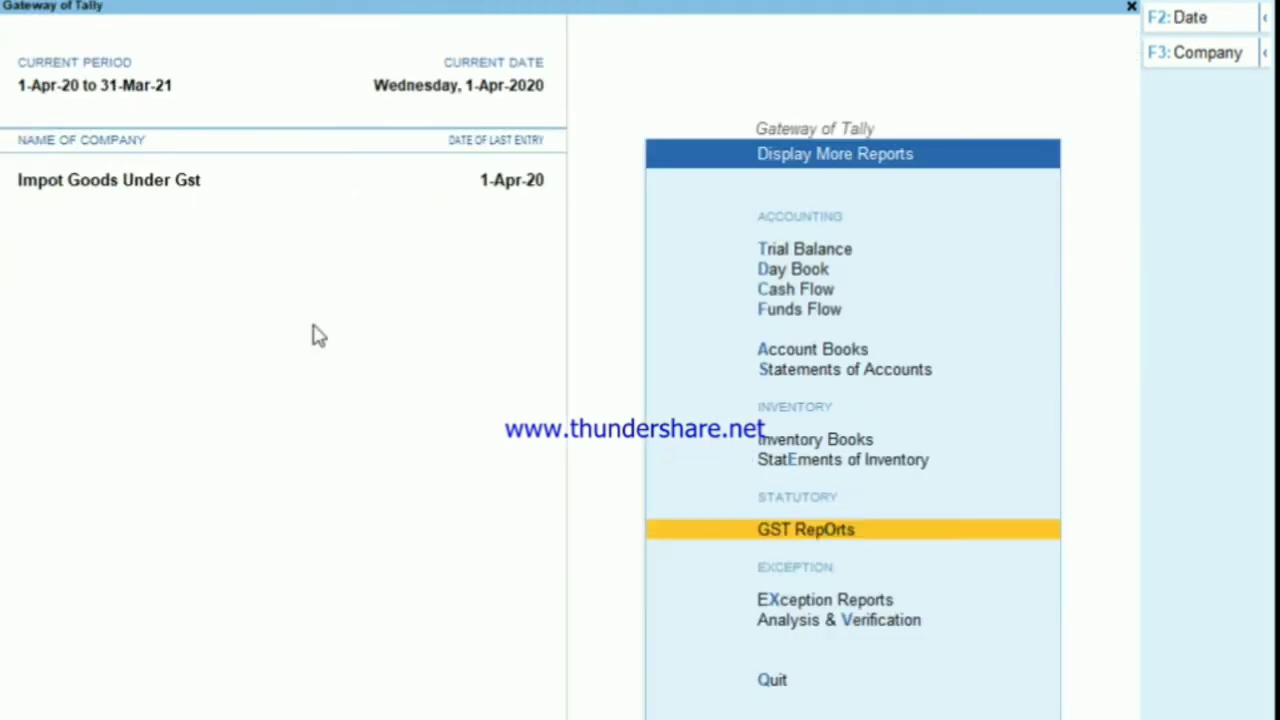
key(Escape)
key(Up)
key(Up)
key(Up)
key(Up)
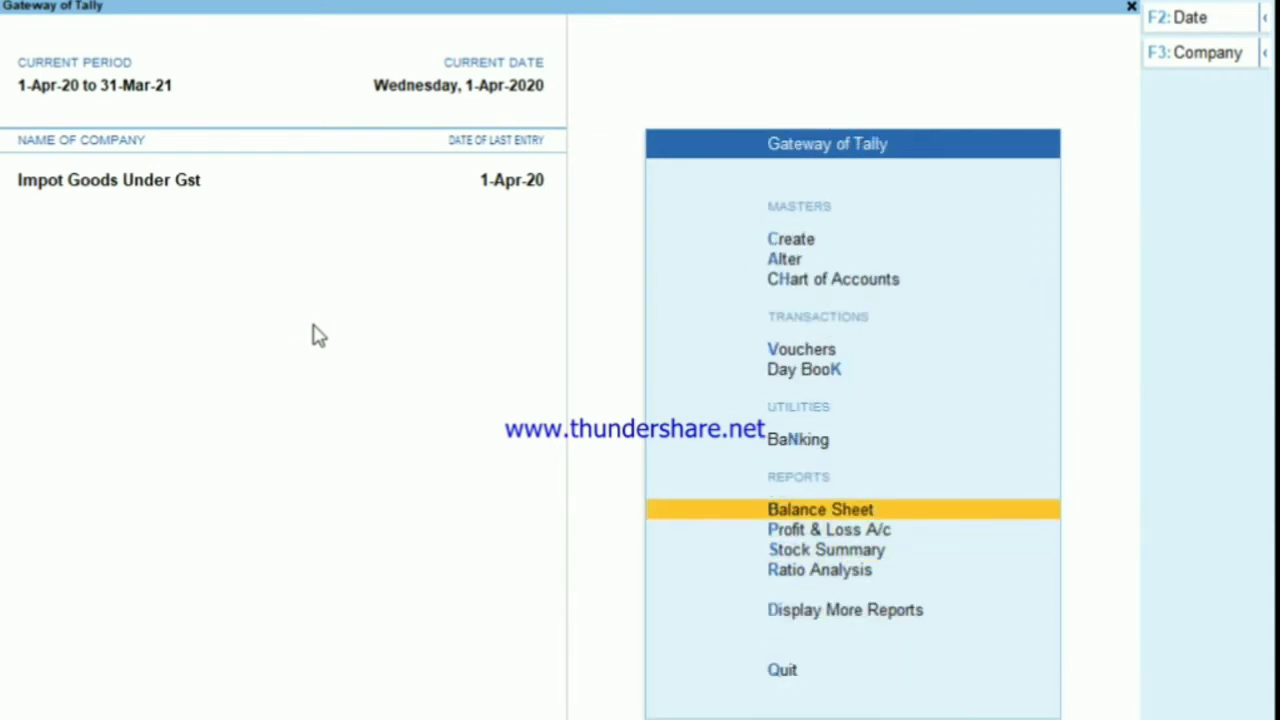
key(Return)
key(alt+F5)
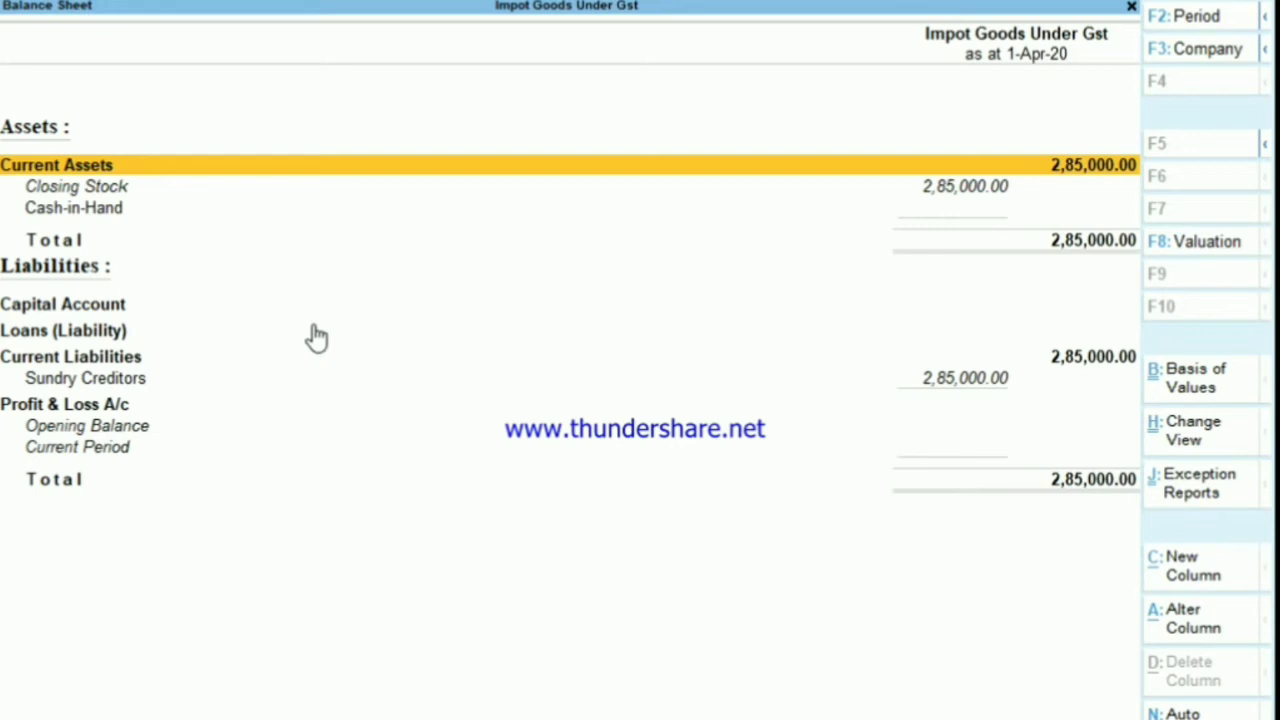
key(Down)
key(Down)
key(Down)
key(Down)
key(Down)
key(Down)
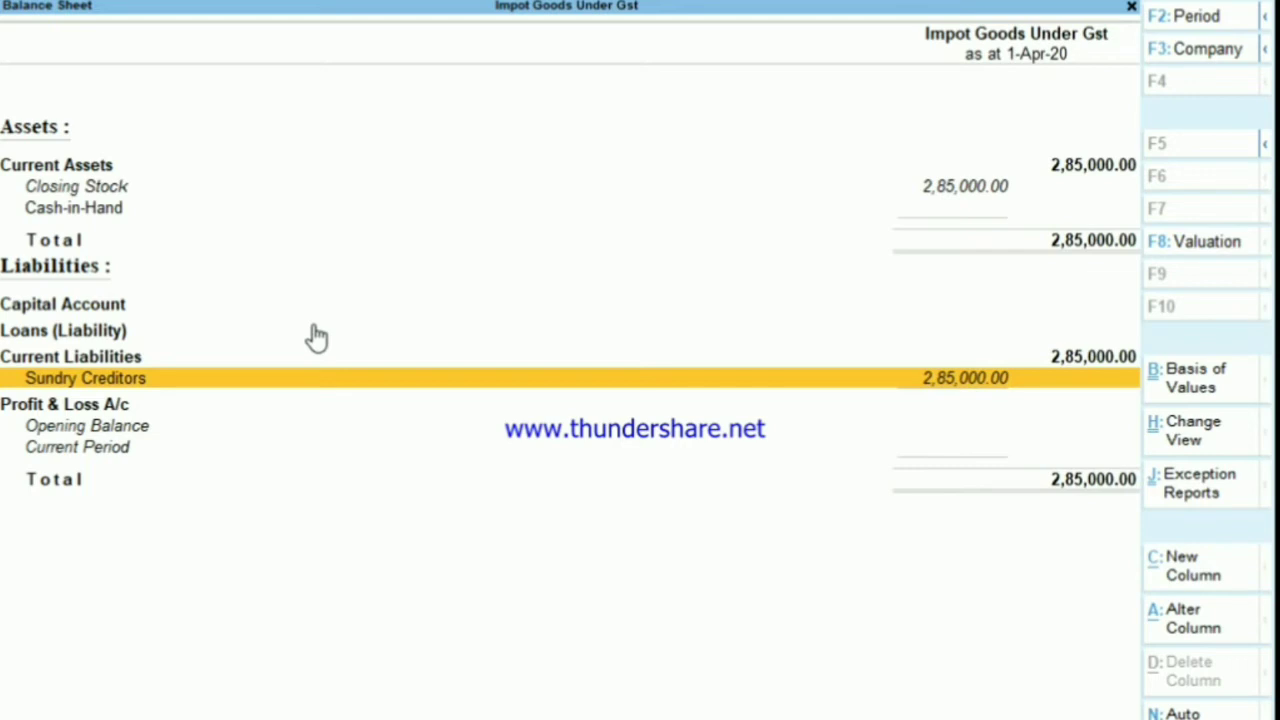
right_click(313, 326)
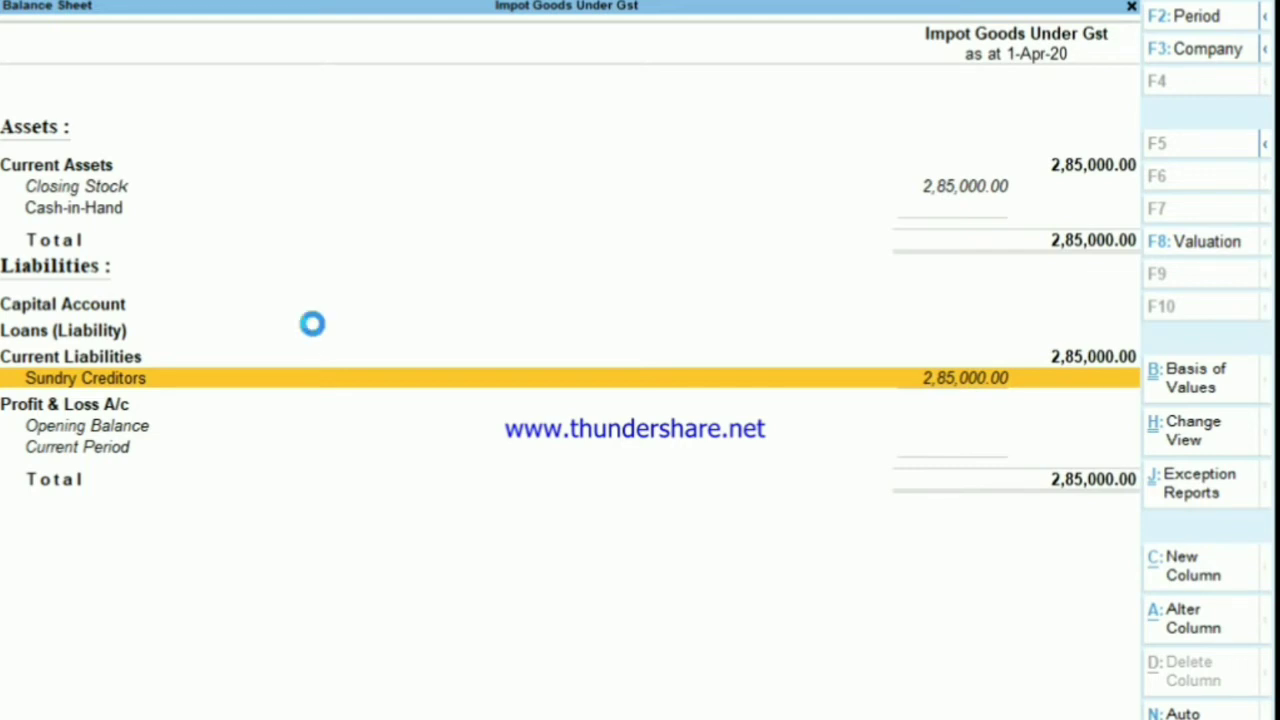
Leave the Balance Sheet and return to the list of GST reports under Display More Reports.
key(Down)
key(Down)
key(Down)
key(Down)
key(Return)
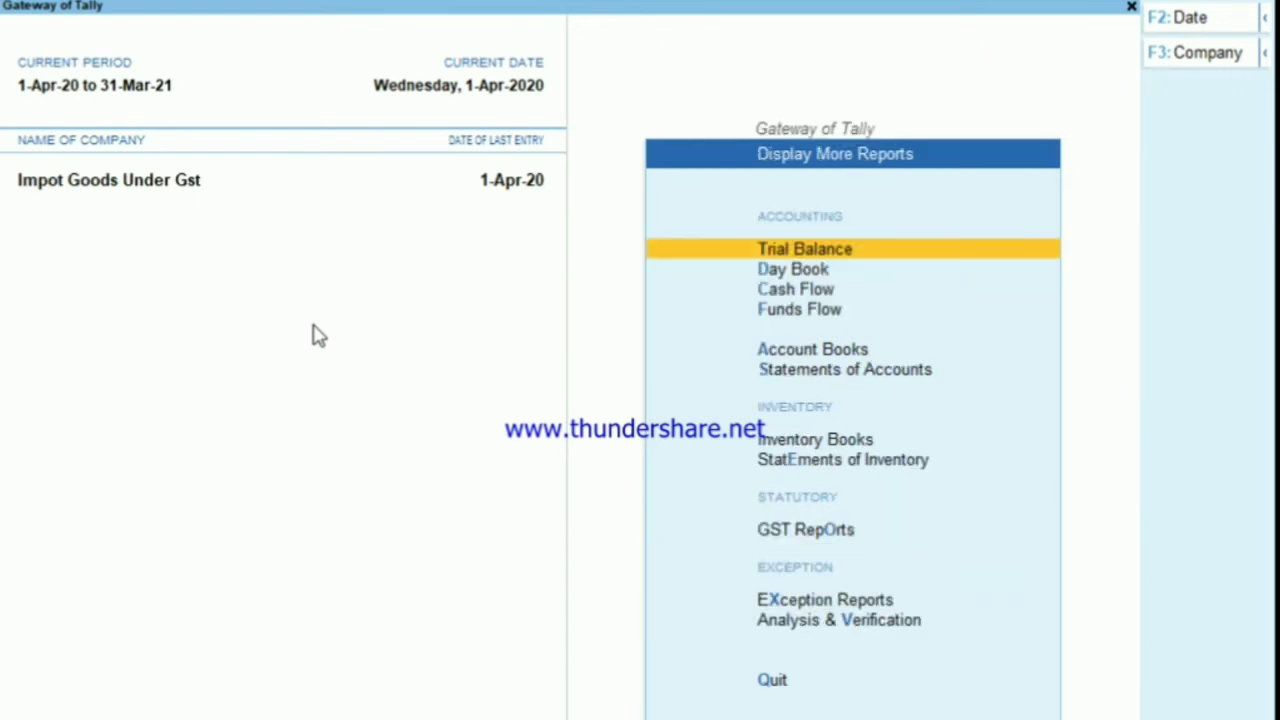
key(Down)
key(Down)
key(Down)
key(Down)
key(Down)
key(Down)
key(Down)
key(Down)
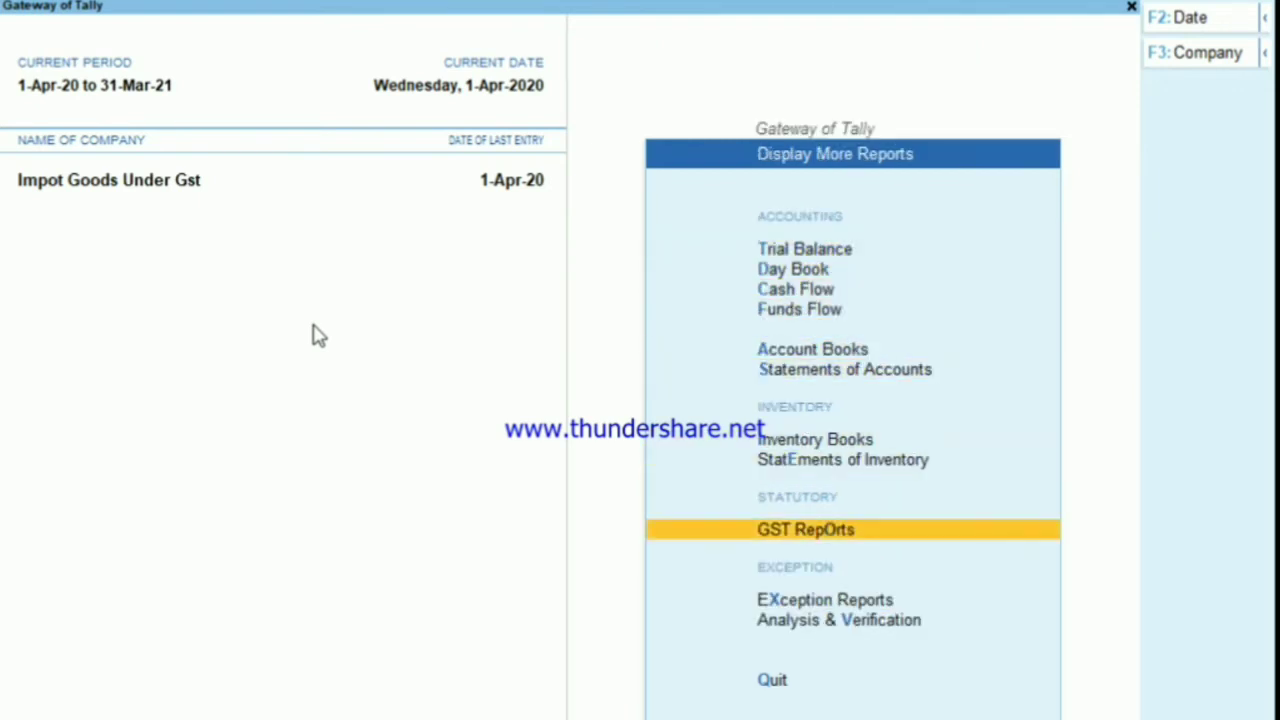
key(Return)
Reopen the GSTR-2 report and select the Import of Goods - 5 row.
key(Down)
key(Return)
key(Down)
key(Down)
key(Down)
key(Down)
key(Down)
key(Down)
key(Down)
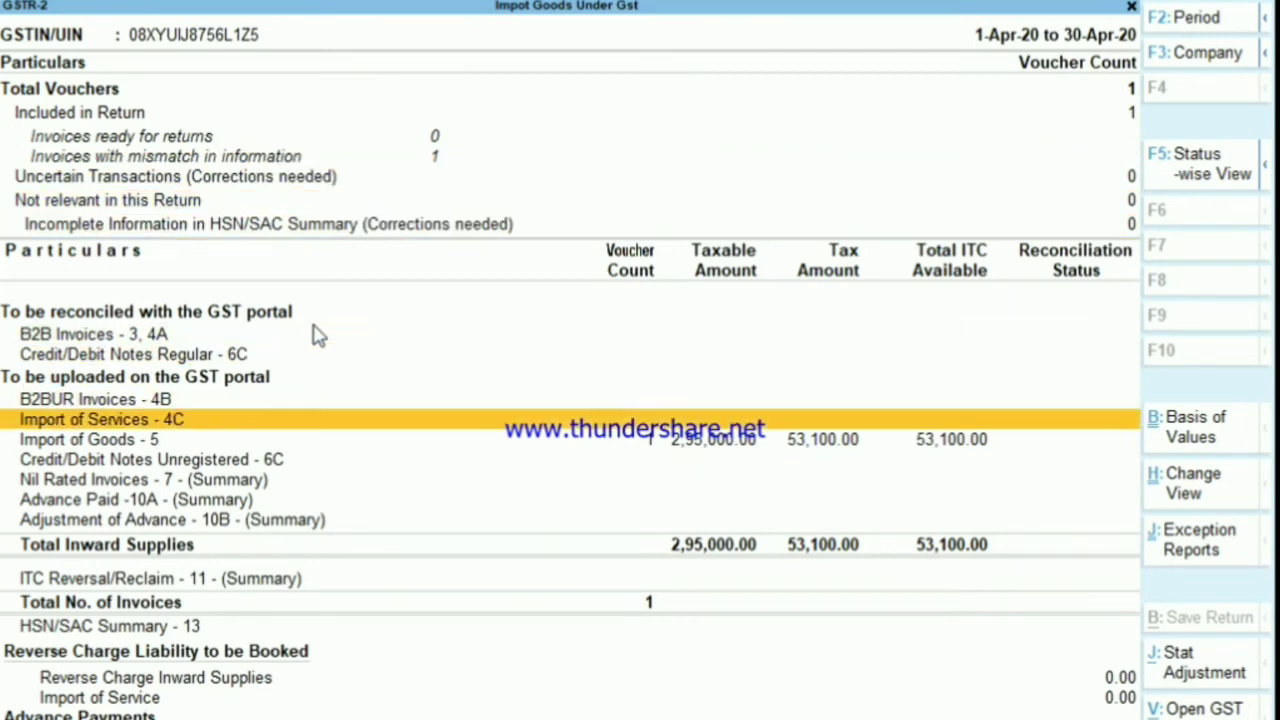
key(Down)
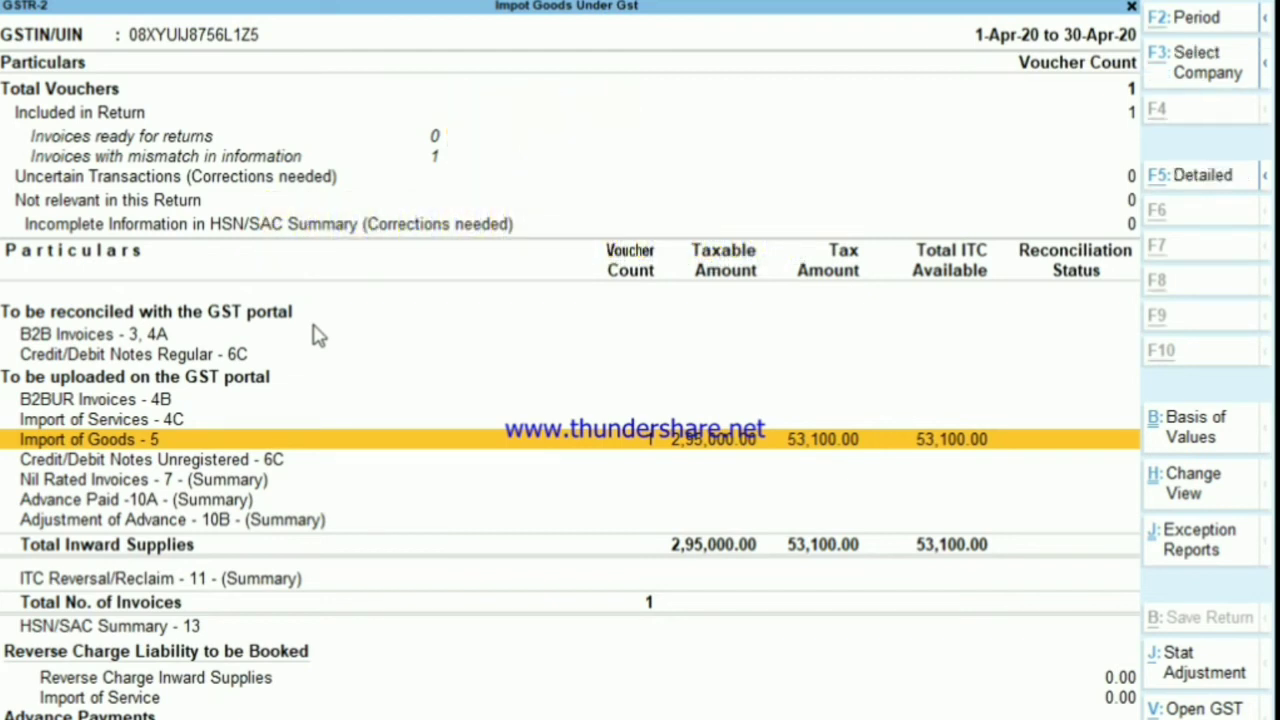
Start a GST stat adjustment journal with Increase of Tax Liability as its nature and Import of Goods as additional details.
key(alt+j)
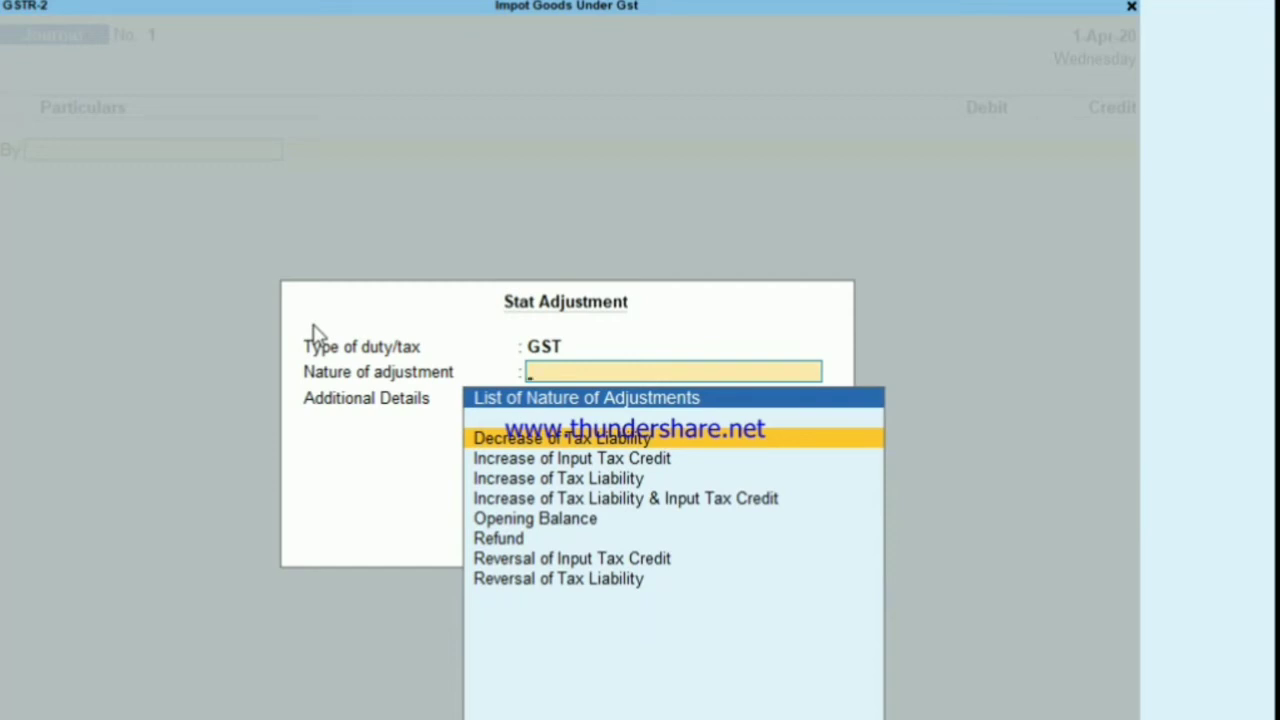
key(Down)
key(Down)
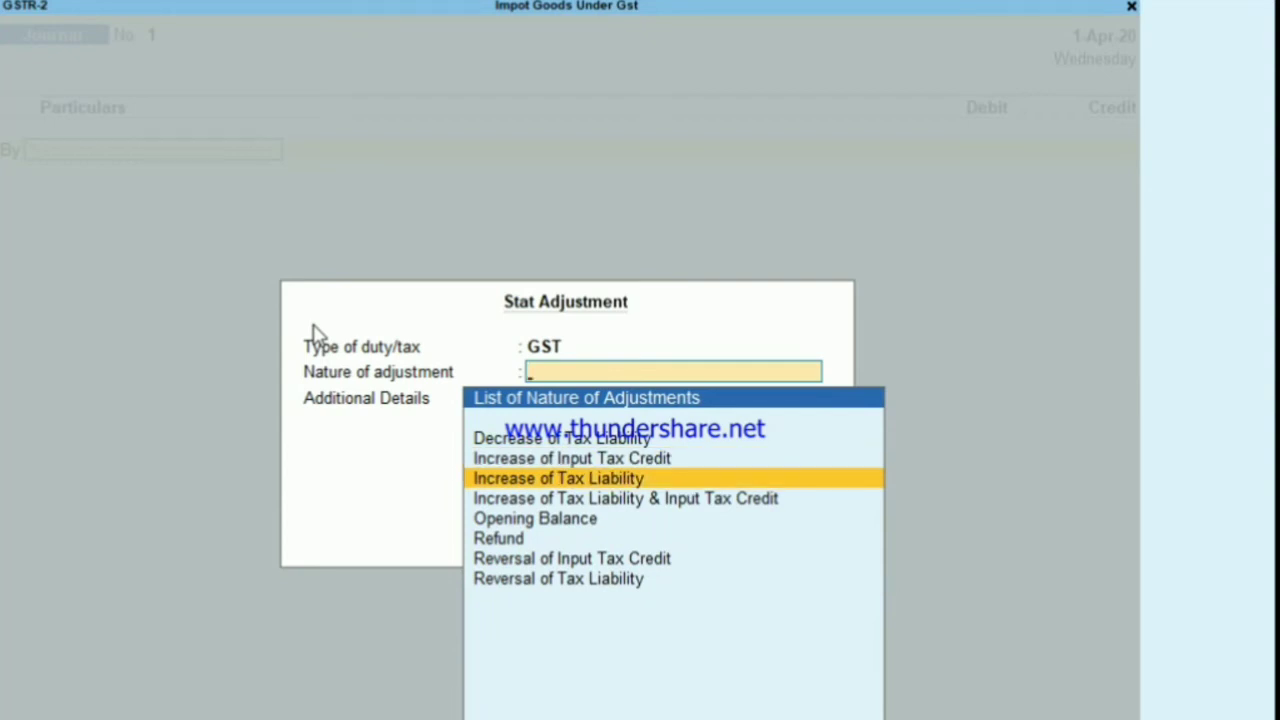
key(Return)
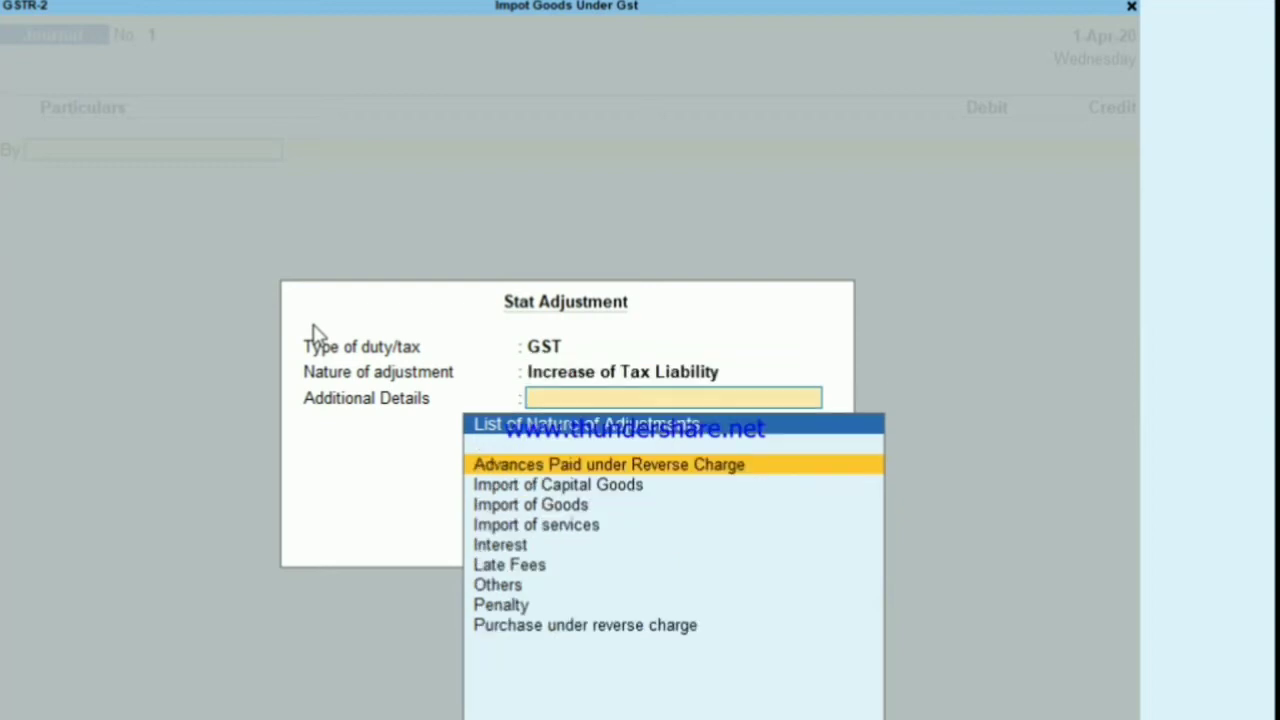
key(Down)
key(Down)
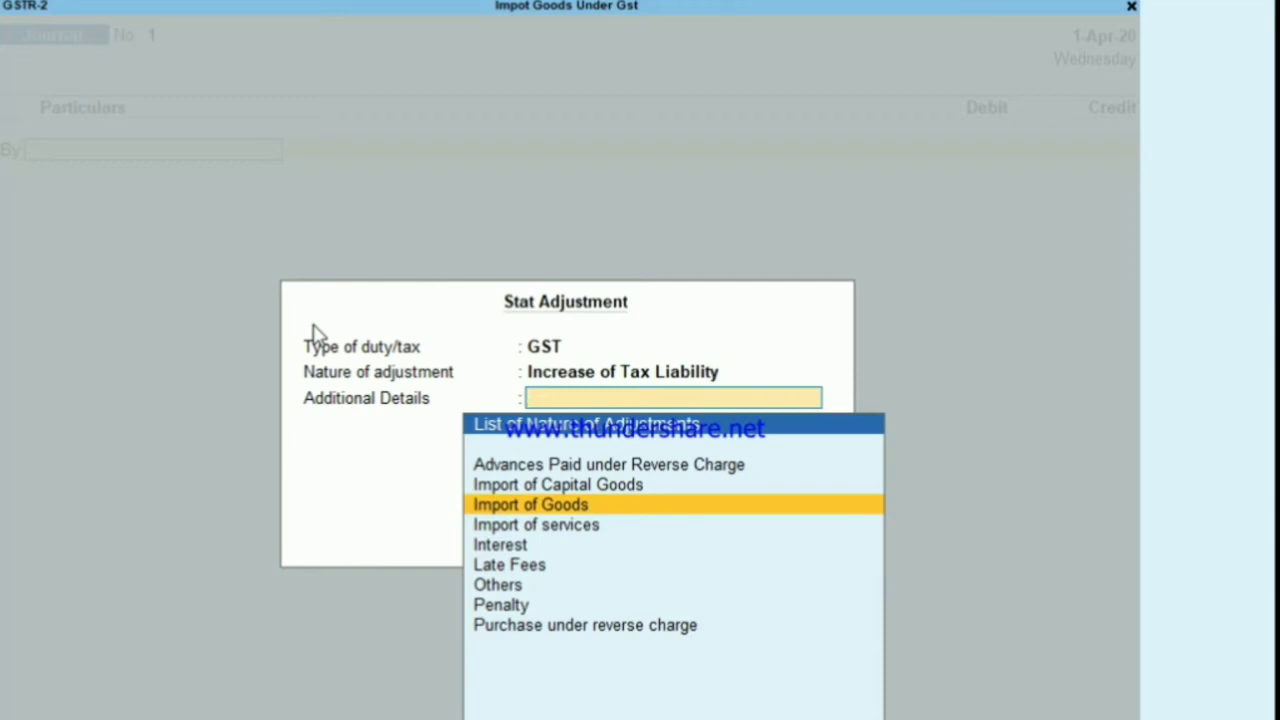
key(Return)
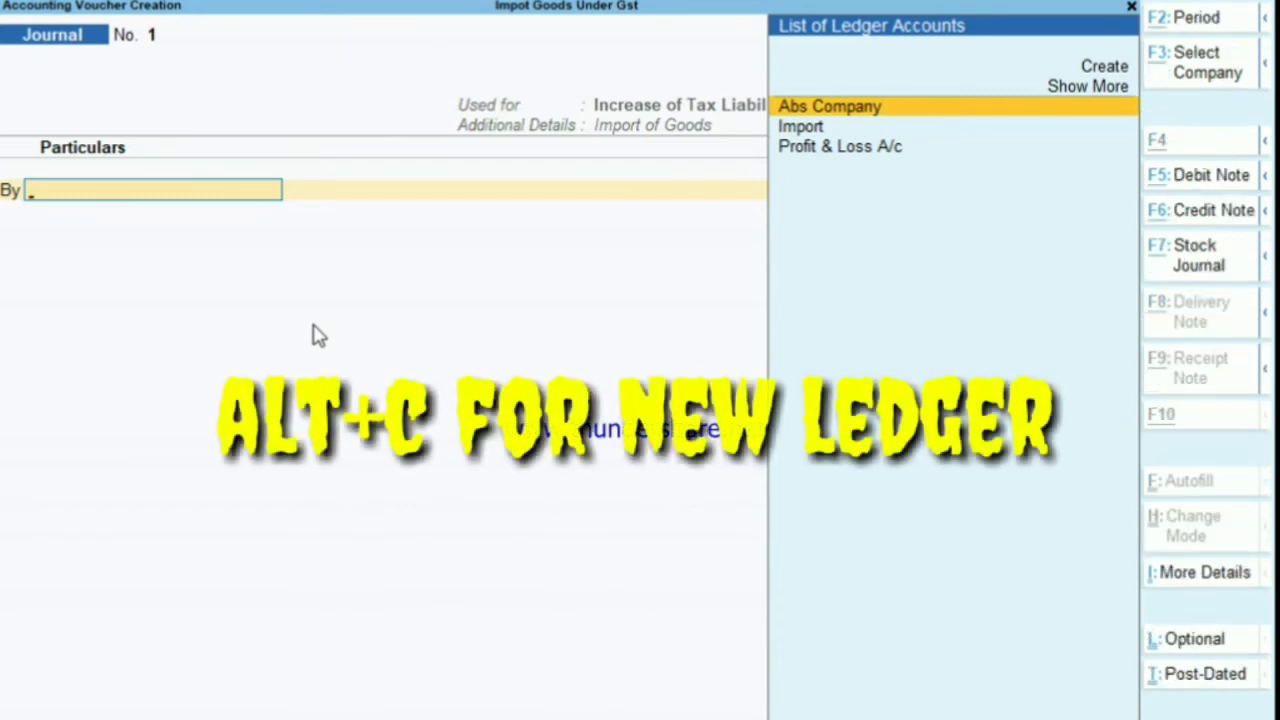
Create a new ledger named Tax on Imports Goods for the journal's debit line.
key(alt+c)
text(Tax)
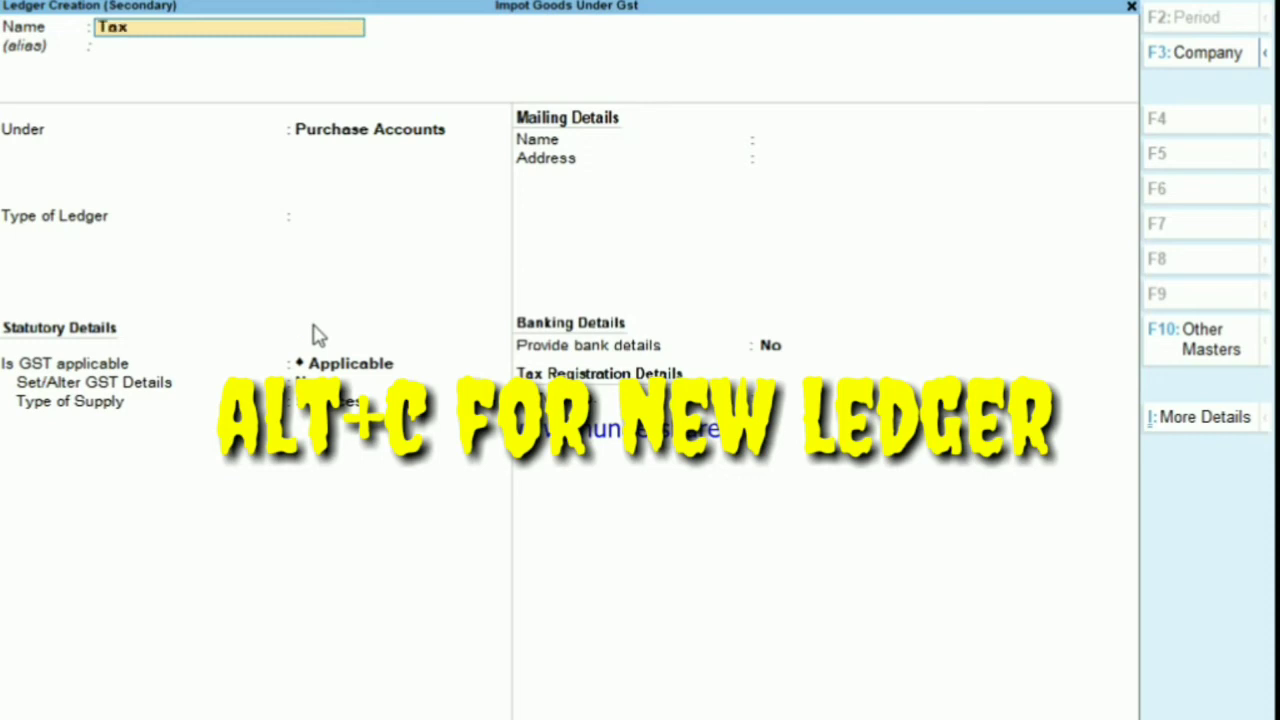
text( on)
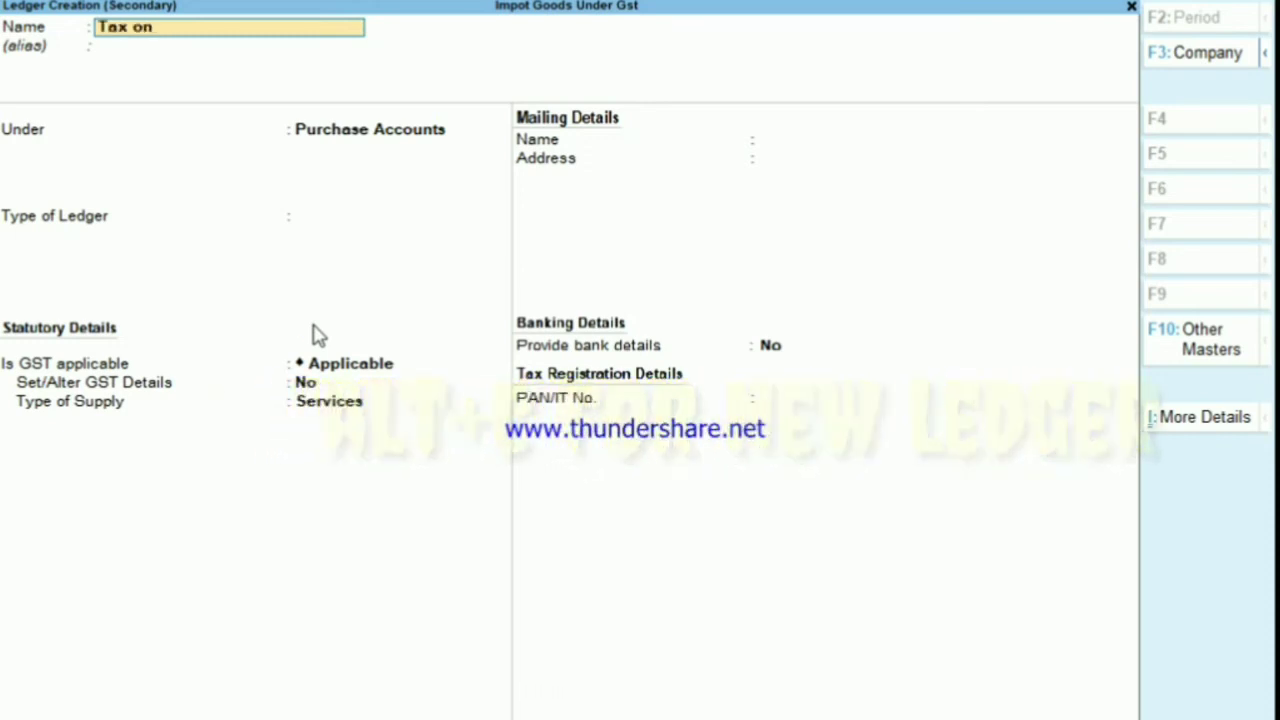
text(Import)
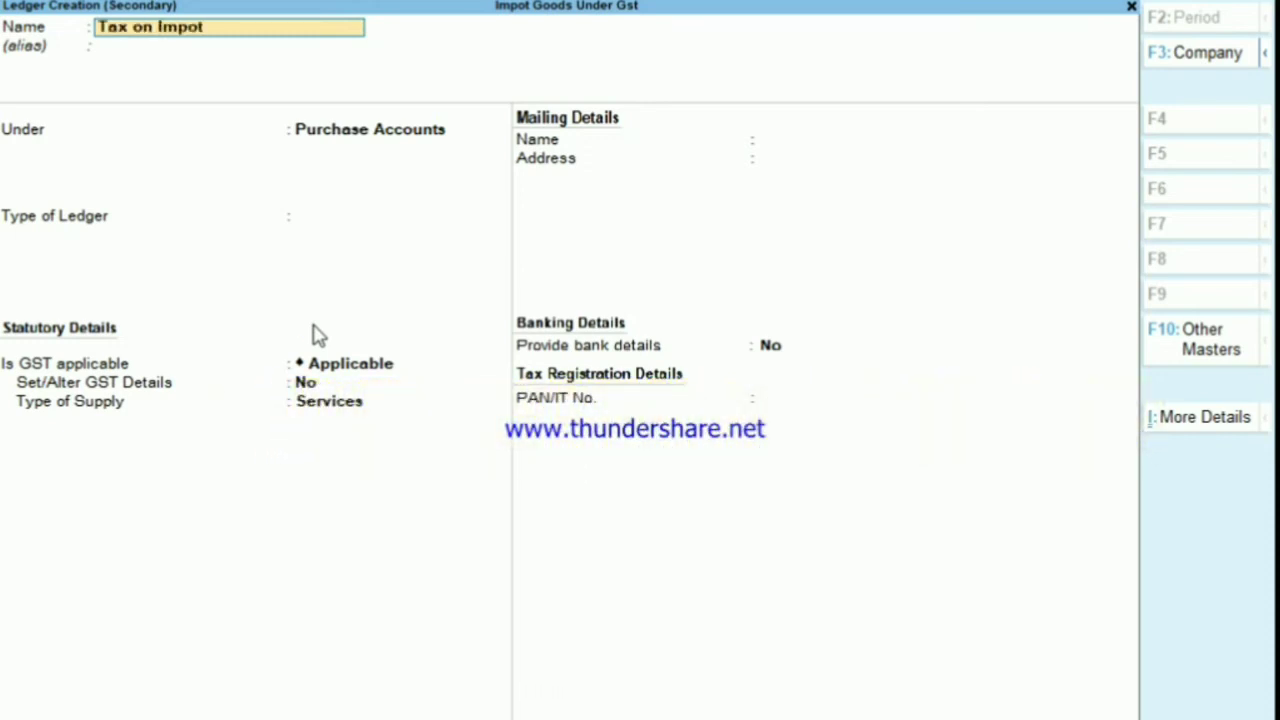
key(BackSpace)
text(rts Goods)
key(Return)
key(Return)
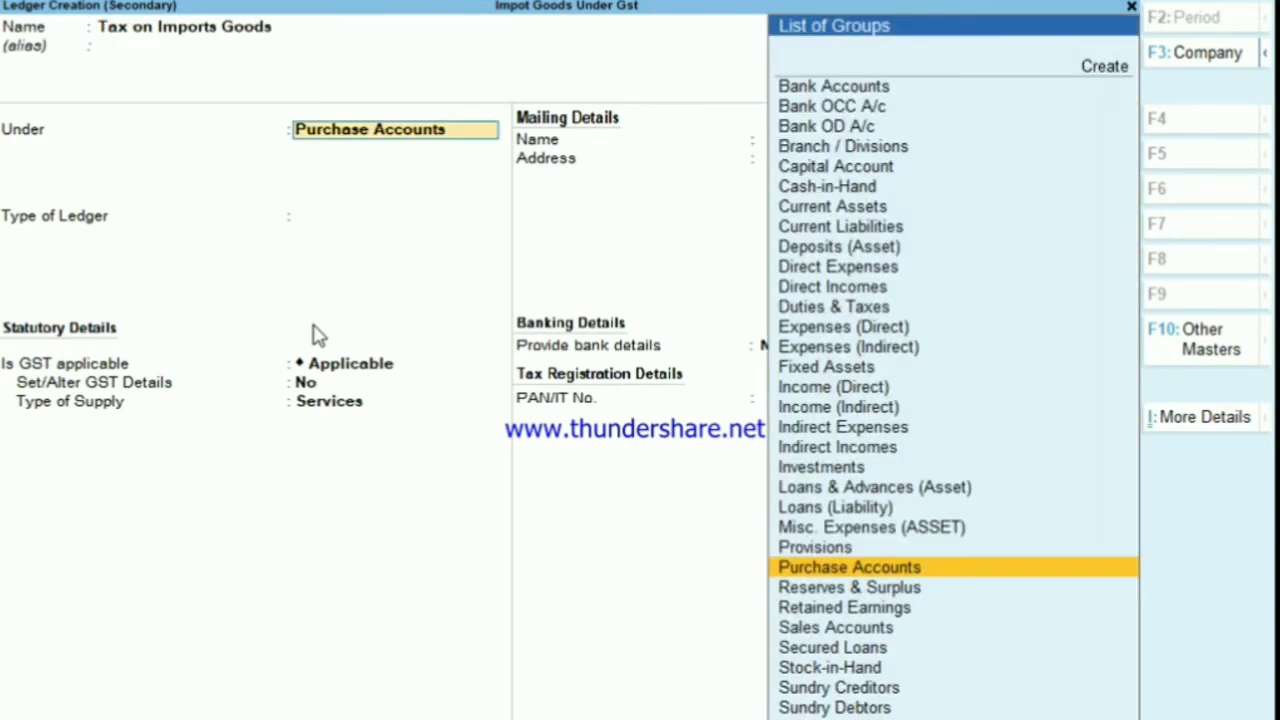
Place the Tax on Imports Goods ledger under the Current Assets group.
text(A)
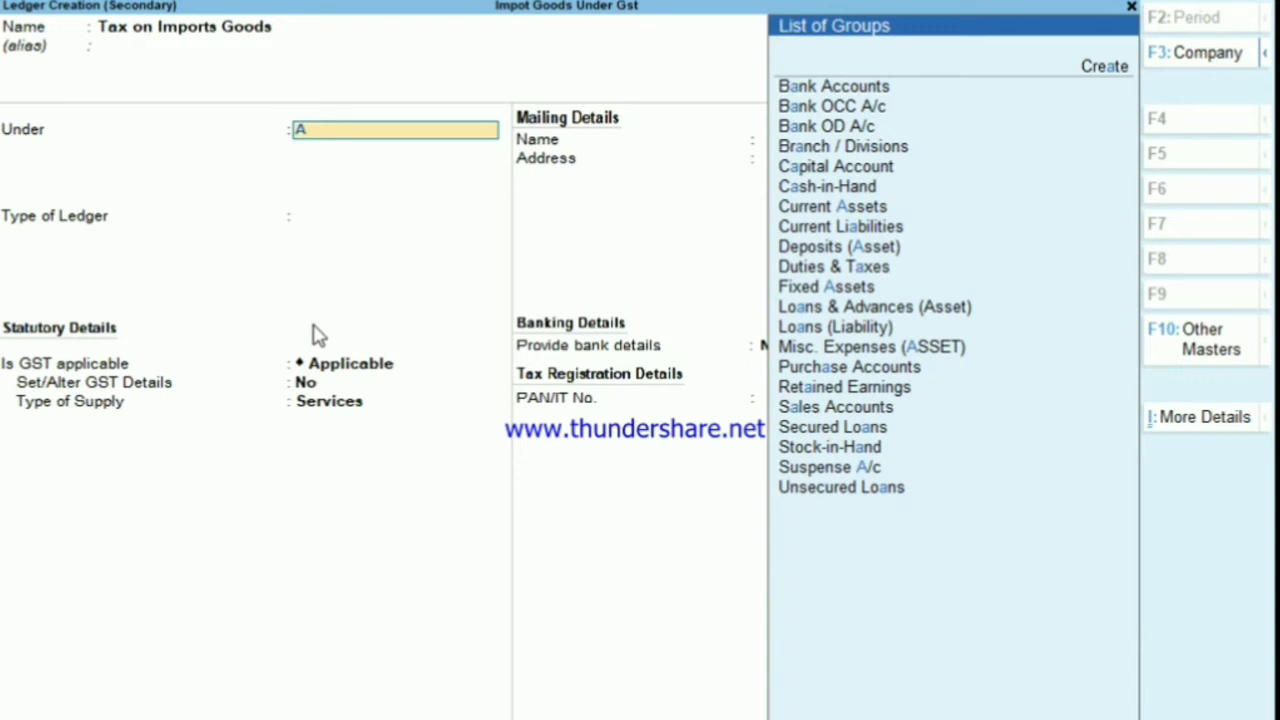
key(Return)
key(Return)
key(BackSpace)
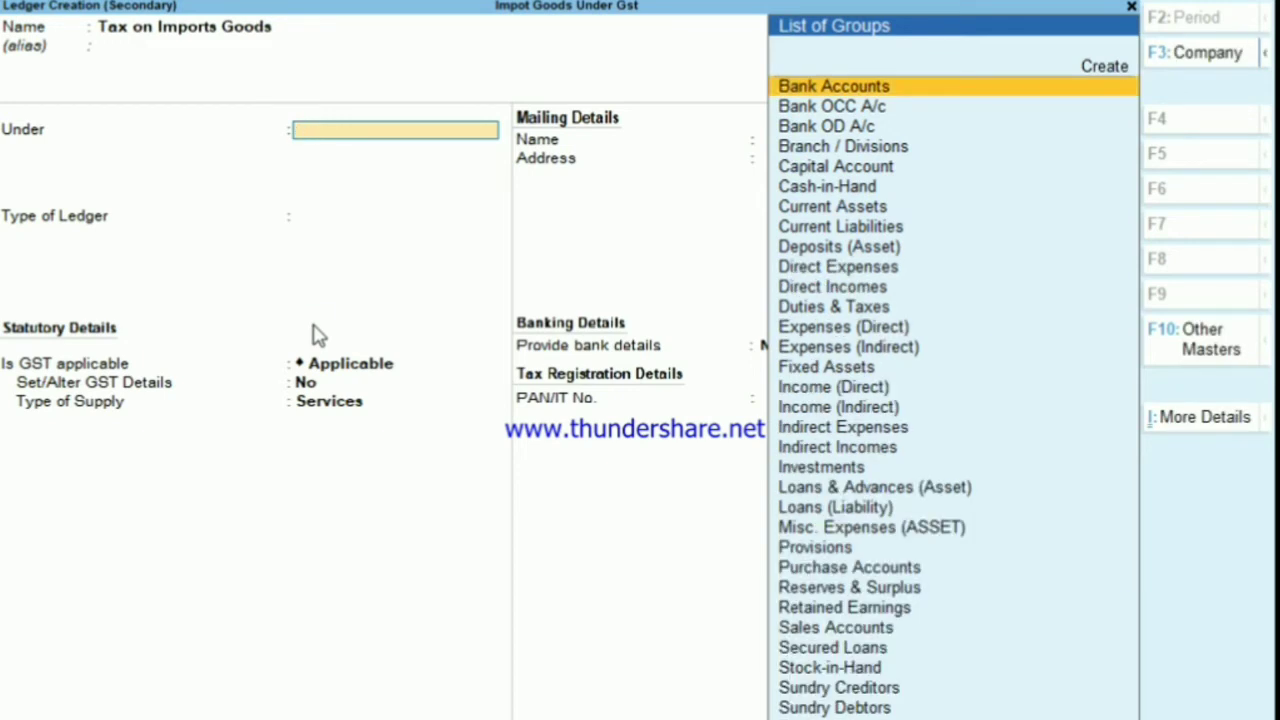
text(cu)
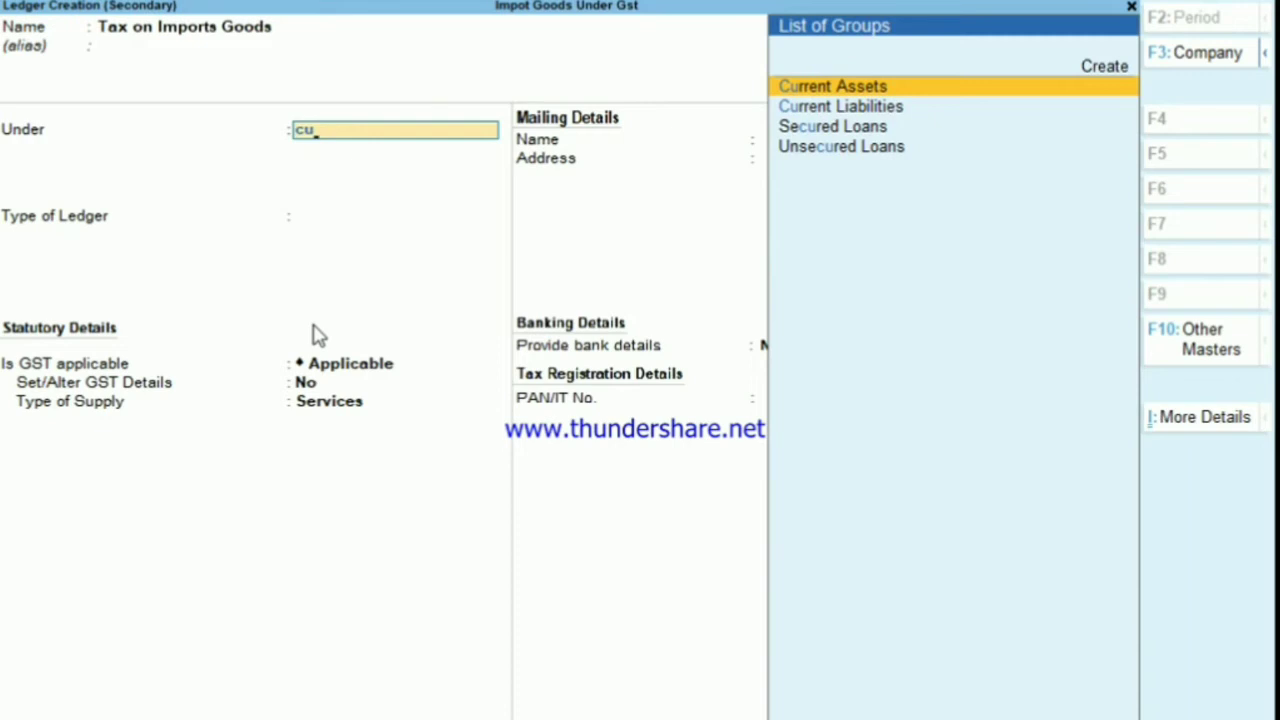
key(Return)
Keep the default mailing, banking and tax registration details and save the Tax on Imports Goods ledger.
key(Return)
key(Return)
key(Return)
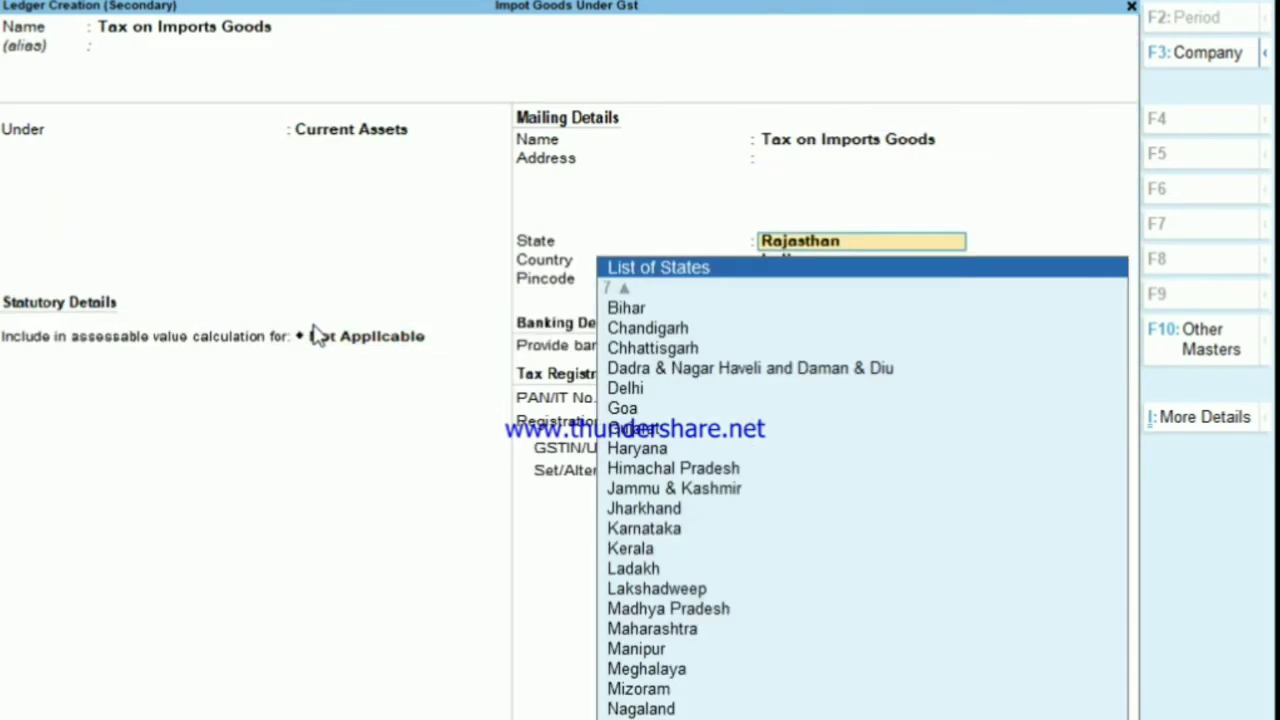
key(Return)
key(Return)
key(Return)
key(Return)
key(Return)
key(Return)
key(Return)
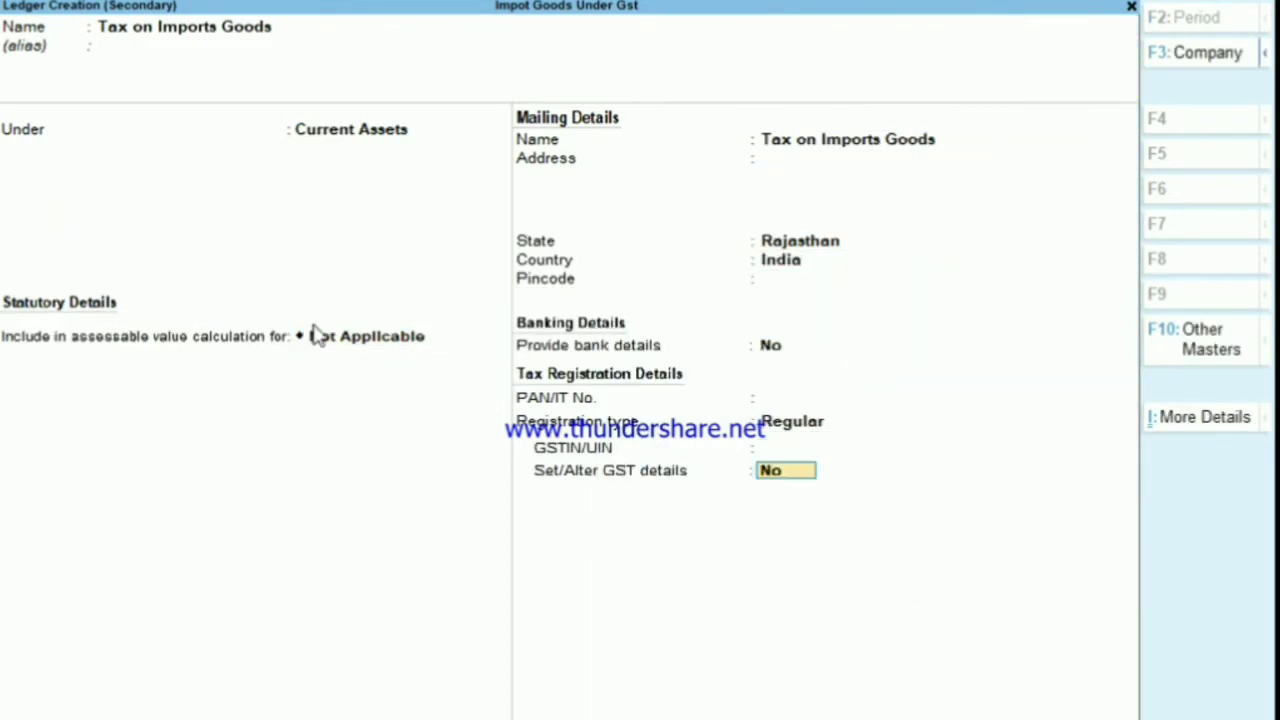
key(Return)
key(Return)
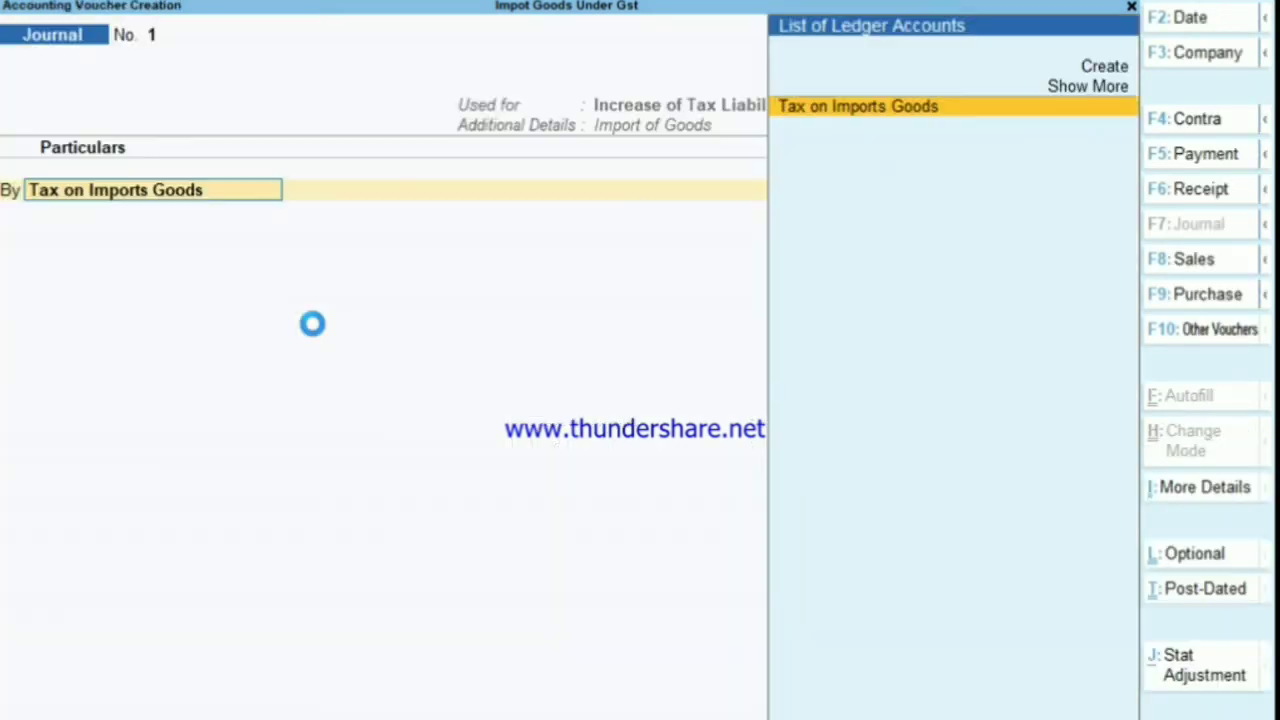
Debit Tax on Imports Goods with 53,100 in the journal voucher.
key(Return)
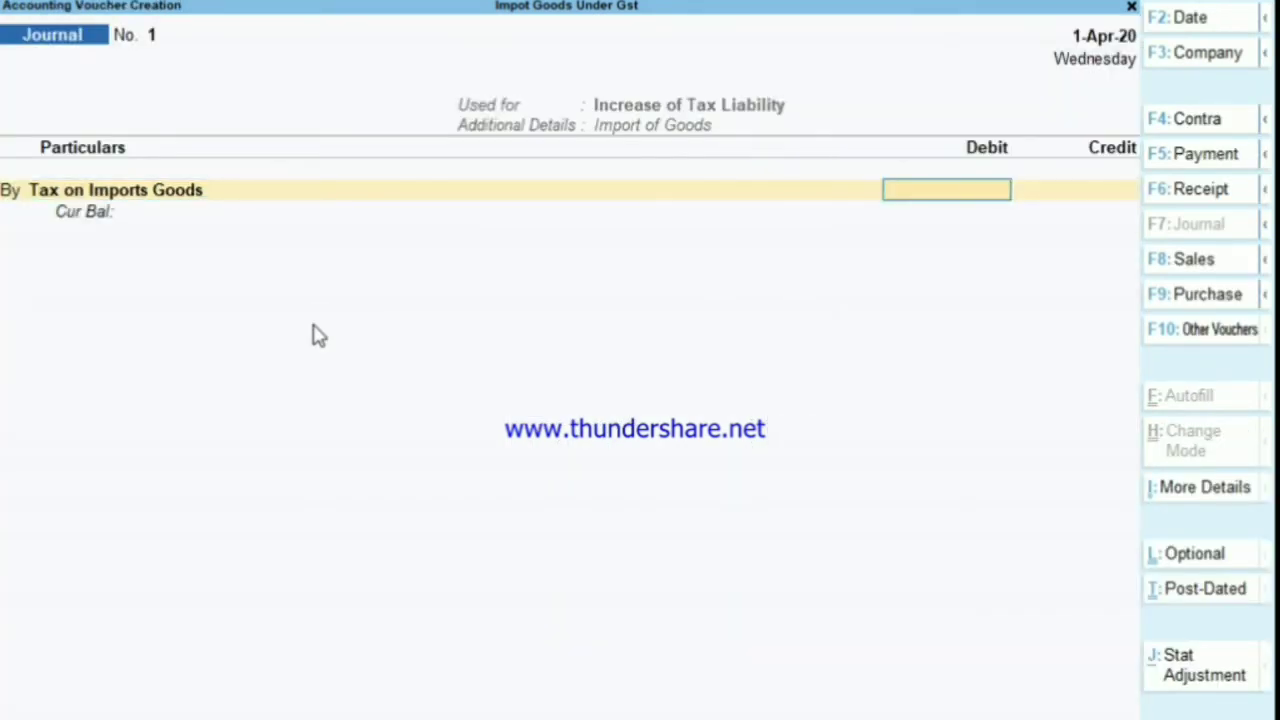
text(53100)
key(Return)
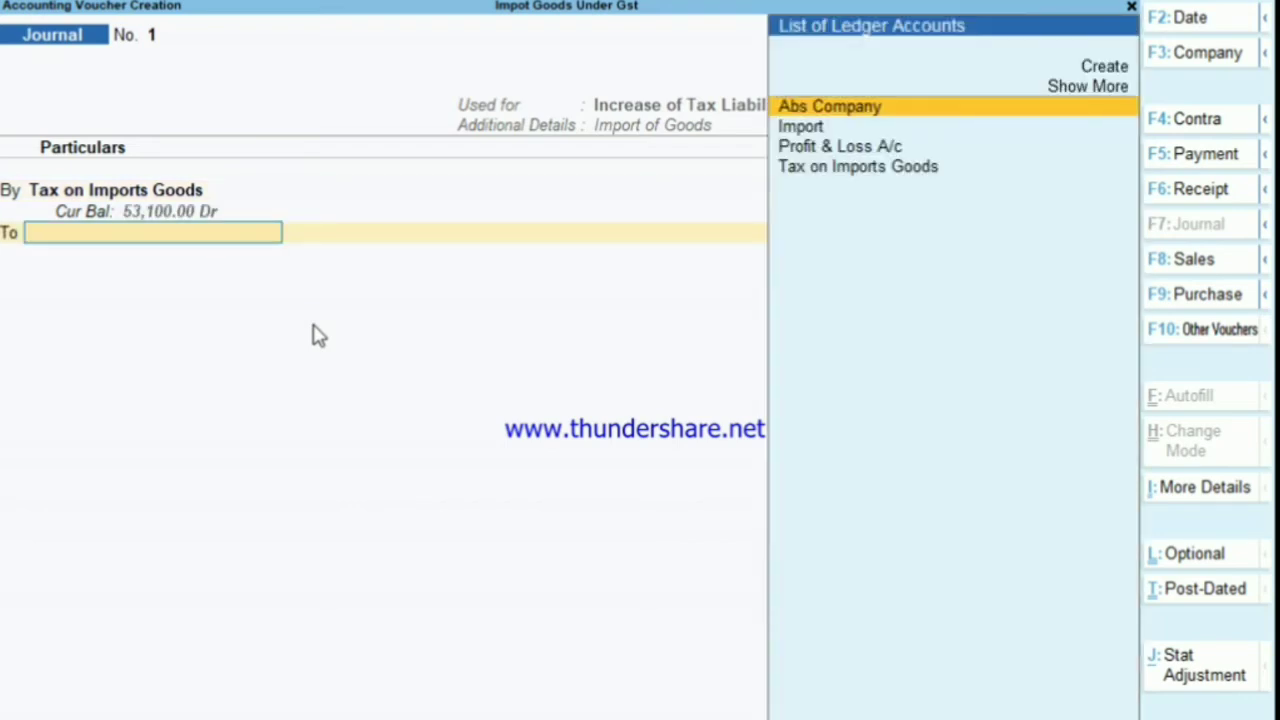
Create a new ledger named Igst under the Duties & Taxes group for the journal's credit line.
key(alt+c)
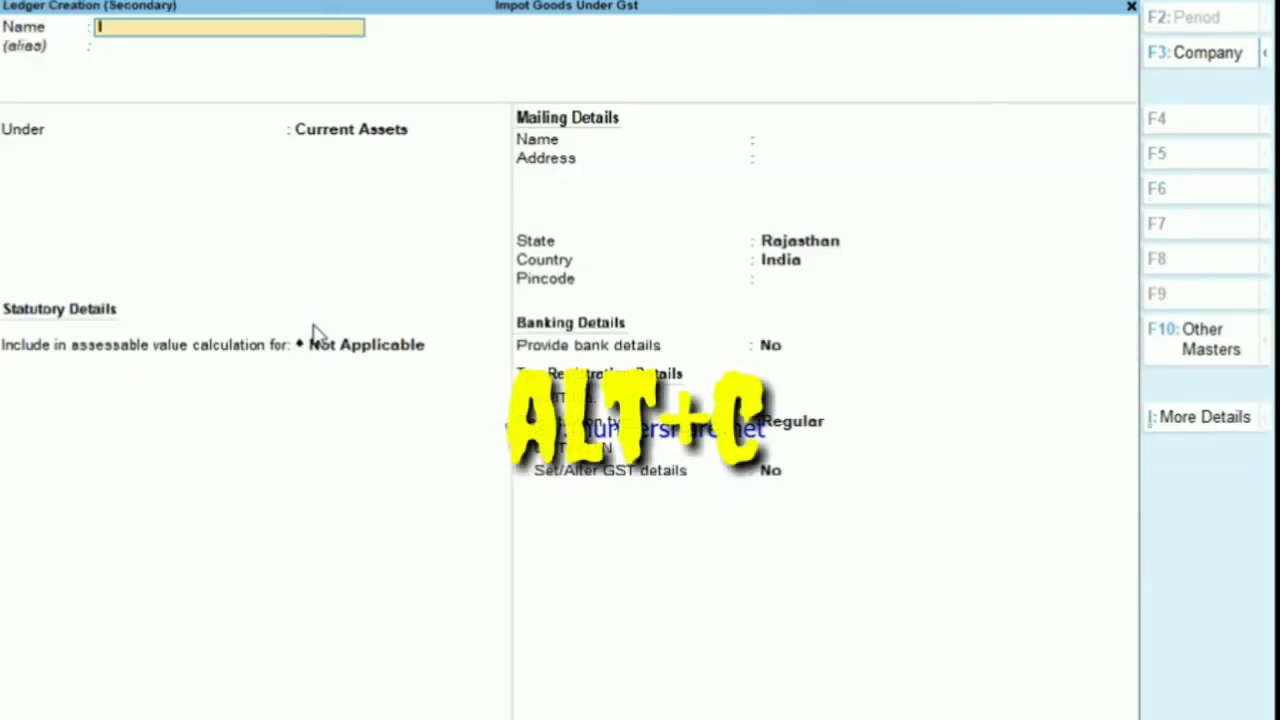
text(lgst)
key(Return)
text(Du)
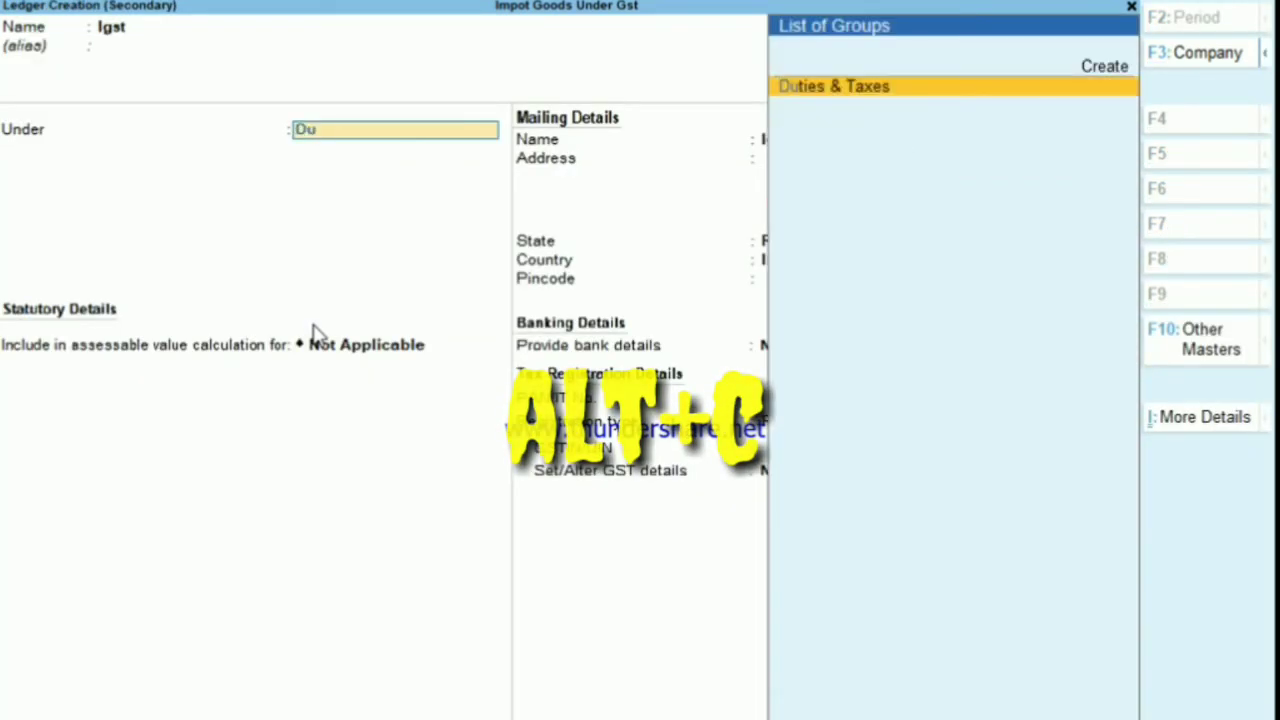
key(Return)
Set the Igst ledger's type of duty to GST and its tax type to Integrated Tax, keeping 0 % calculation.
key(Up)
key(Return)
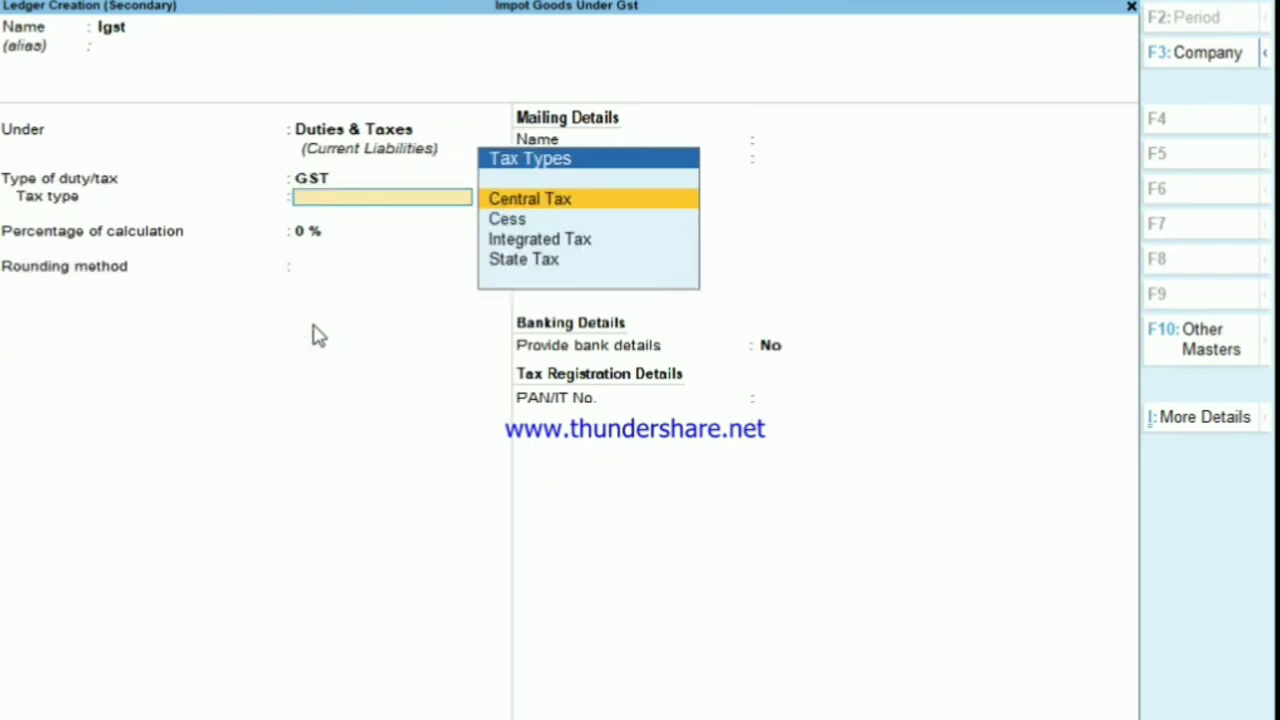
key(Down)
key(Down)
key(Return)
key(Return)
Apply Normal Rounding with a limit of 1 to the Igst ledger and save it without bank details.
key(Down)
key(Down)
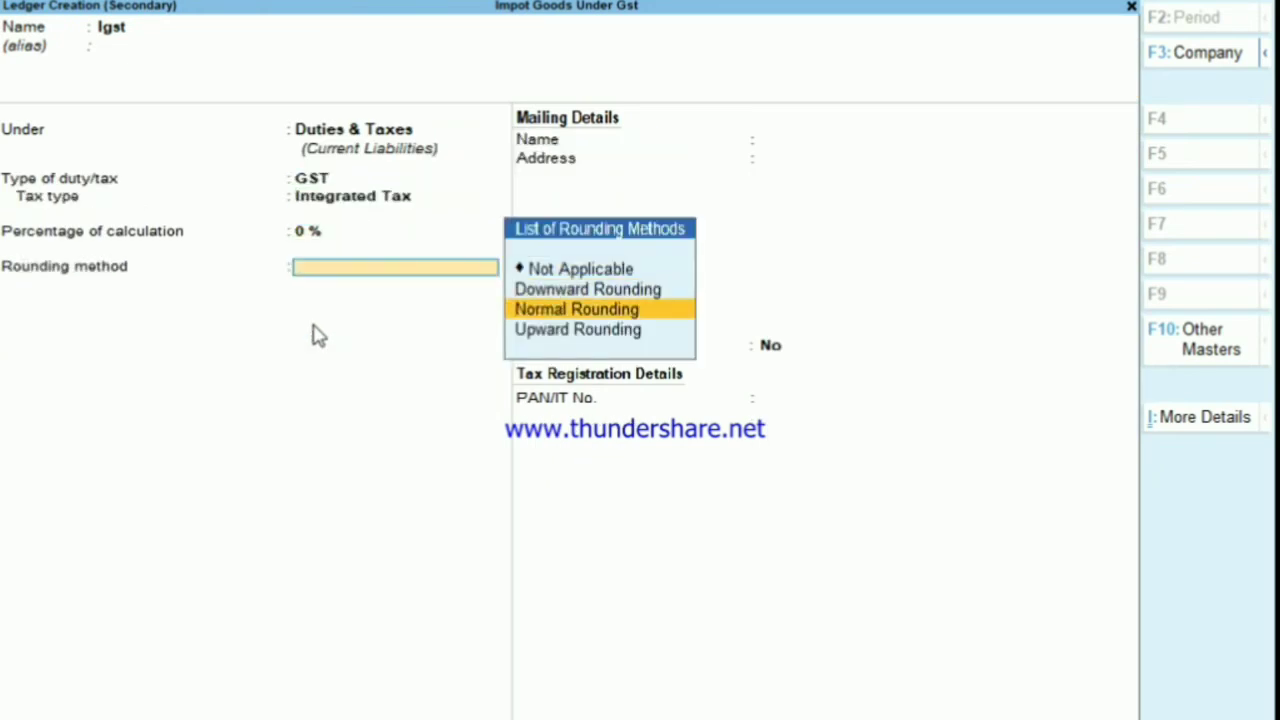
key(Return)
text(1)
key(Return)
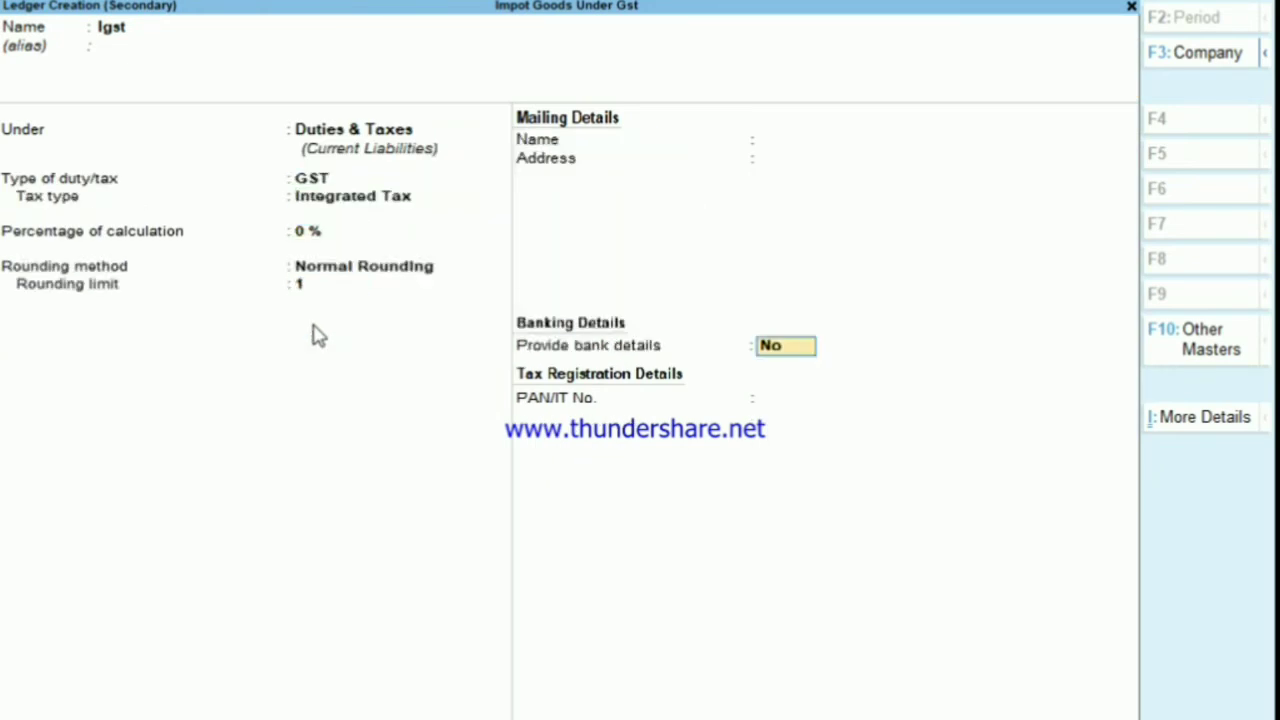
key(Return)
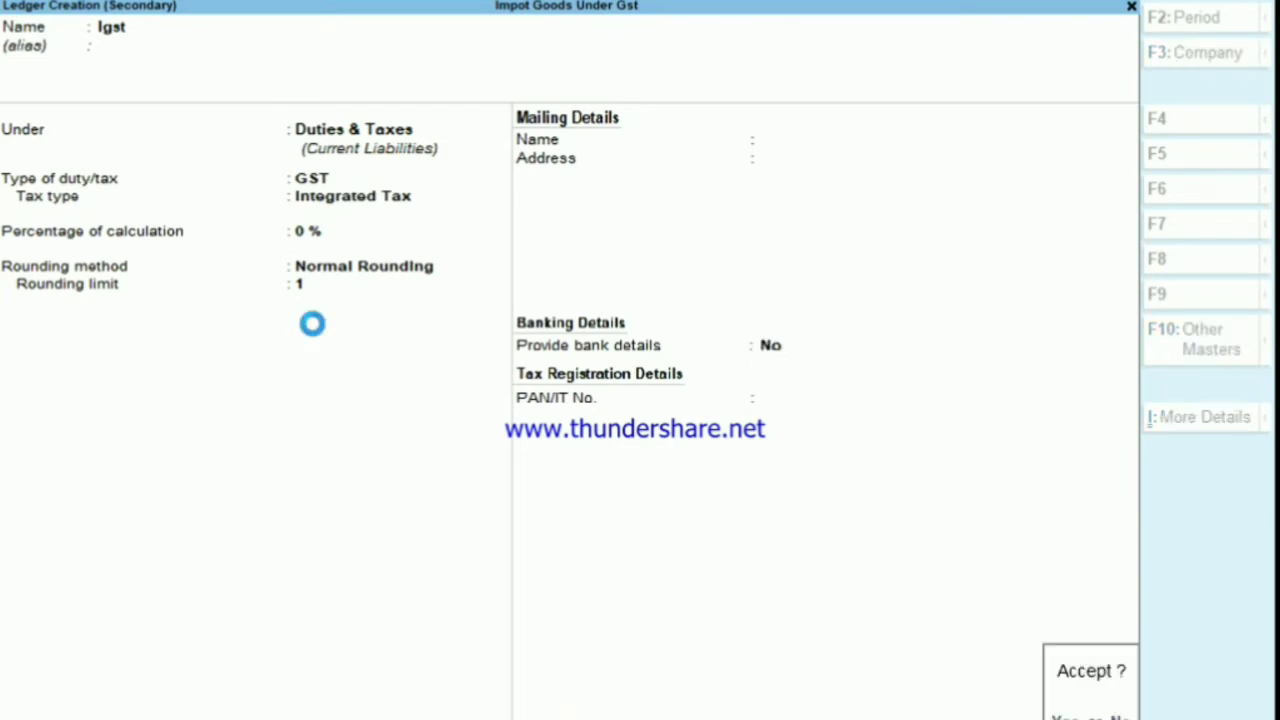
key(Return)
key(Return)
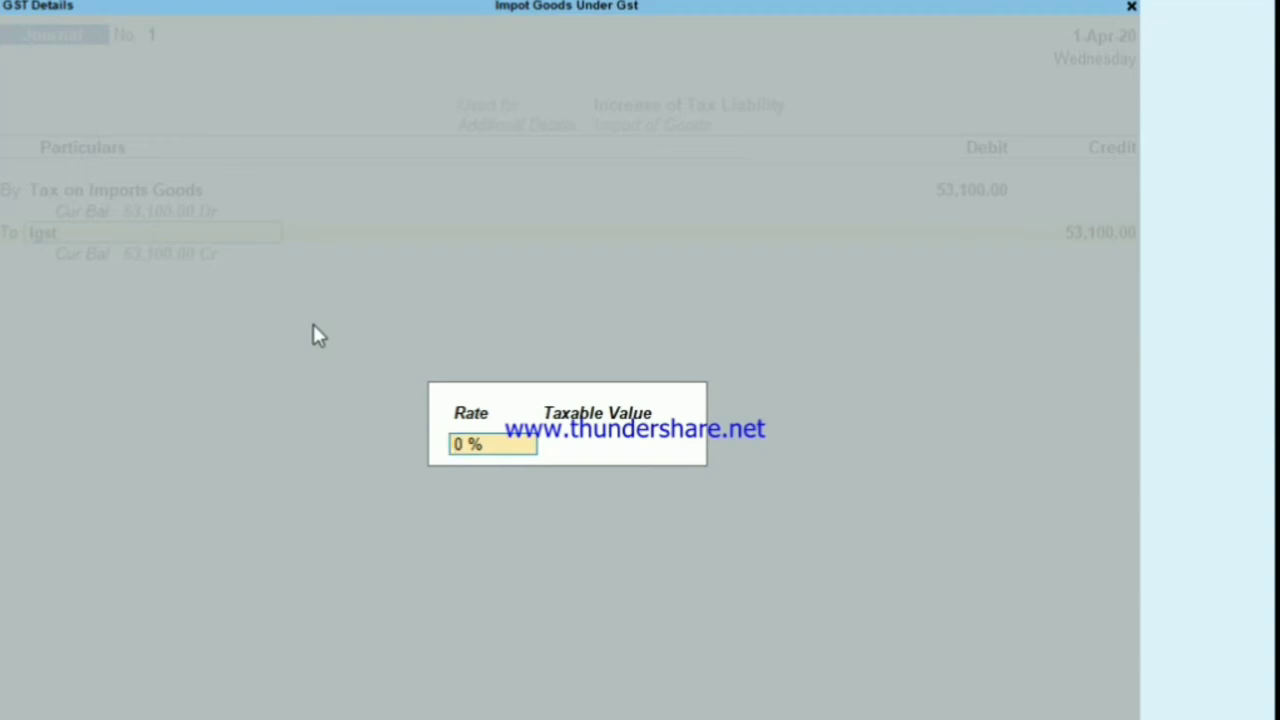
Enter an 18 % rate and a taxable value of 295000 for the Igst credit of 53,100 and save the journal voucher.
text(18)
key(Return)
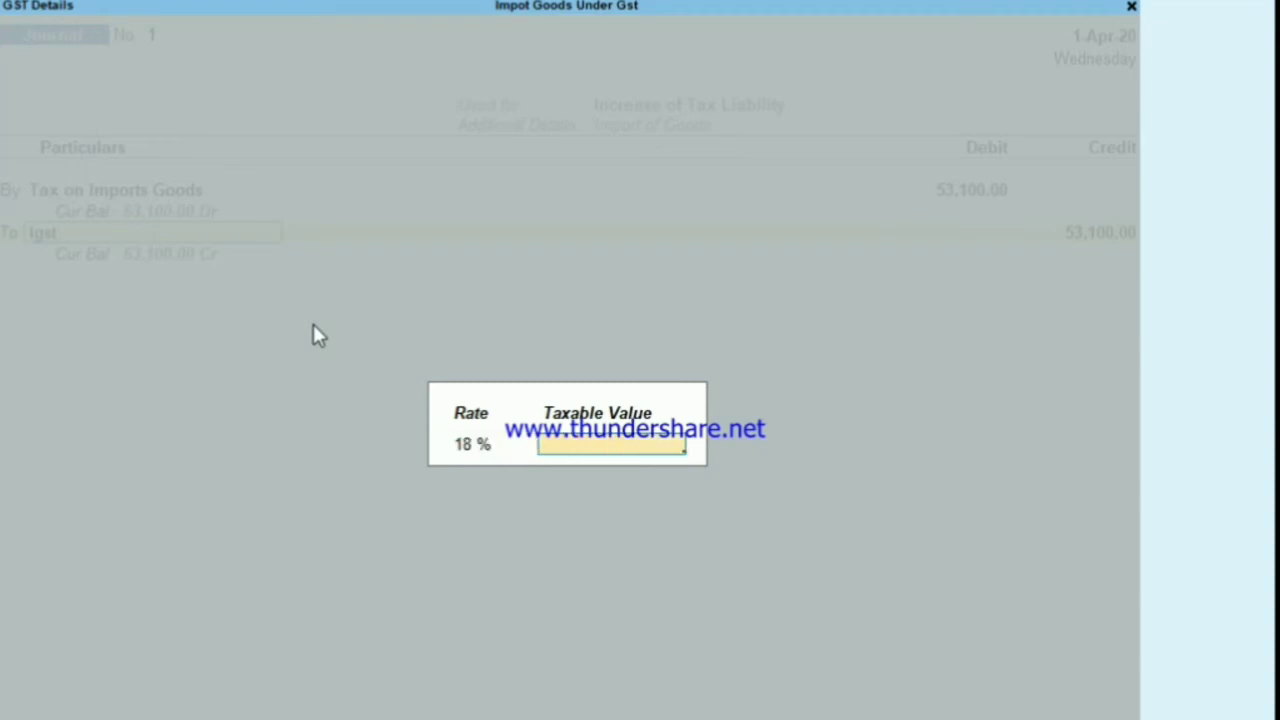
text(295000)
key(Return)
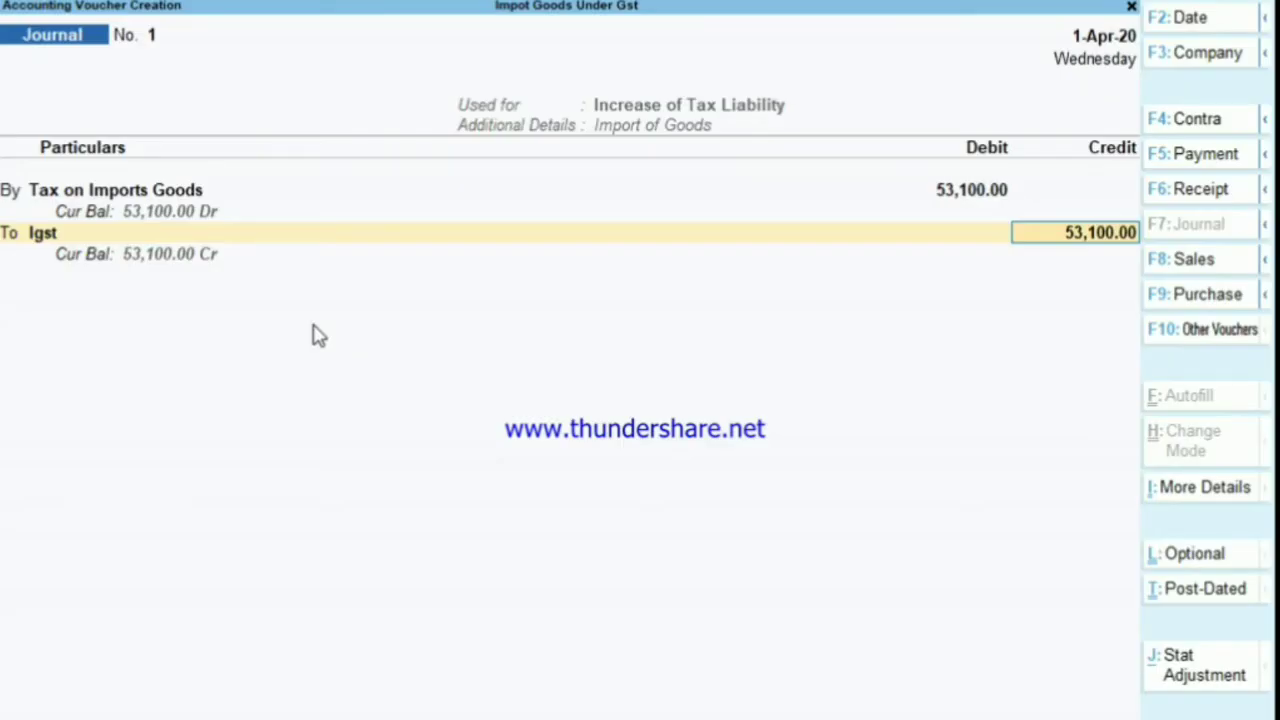
key(Return)
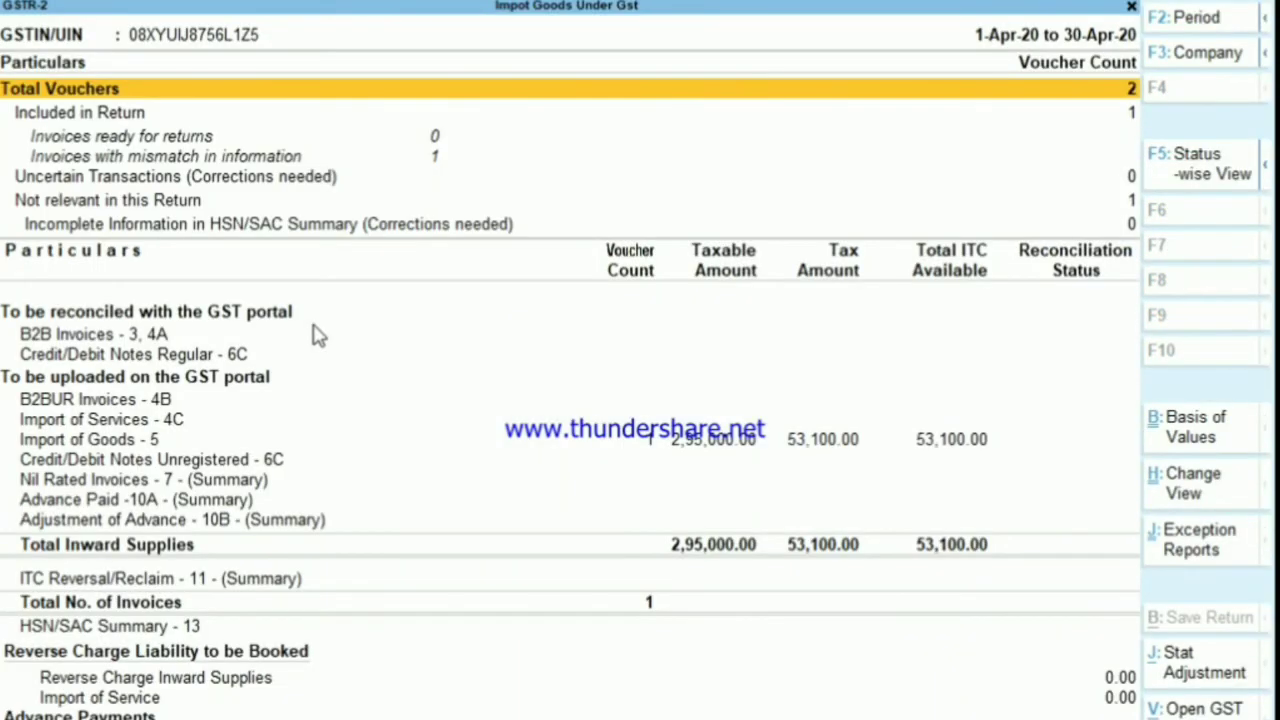
Leave the GSTR-2 report and open the Balance Sheet in its detailed view.
key(Escape)
key(Escape)
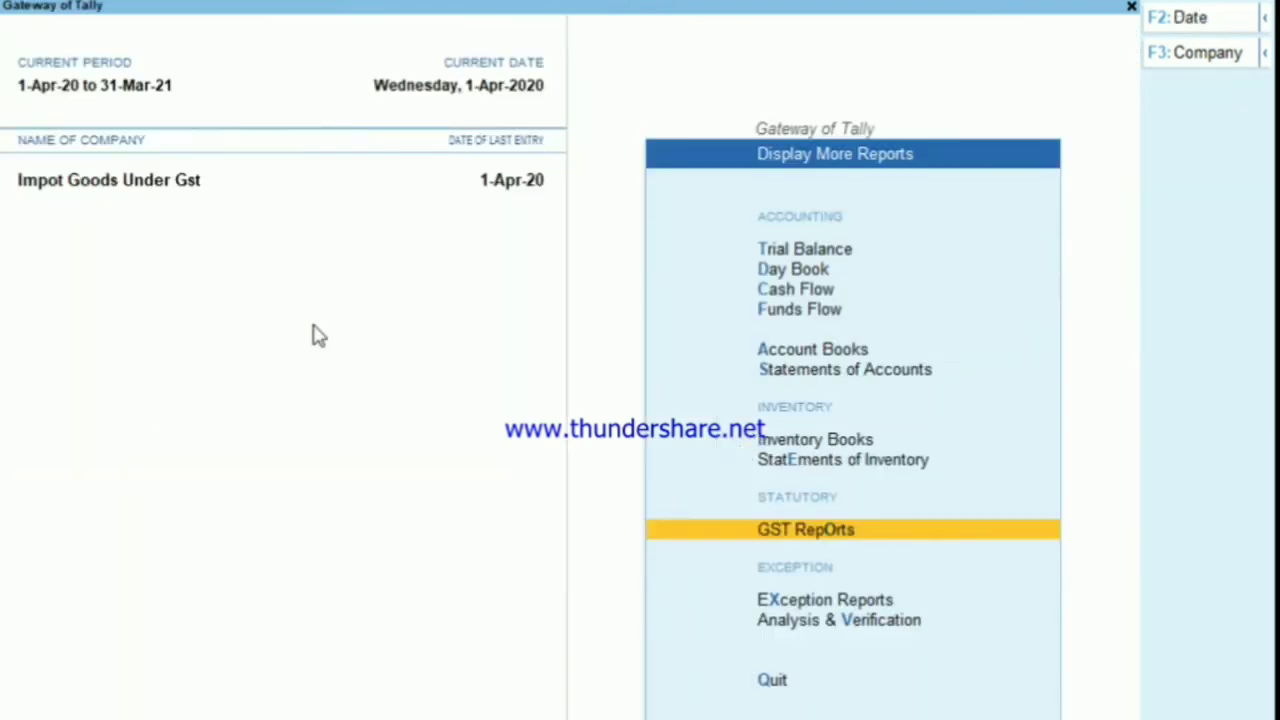
key(Up)
key(Up)
key(Down)
key(Escape)
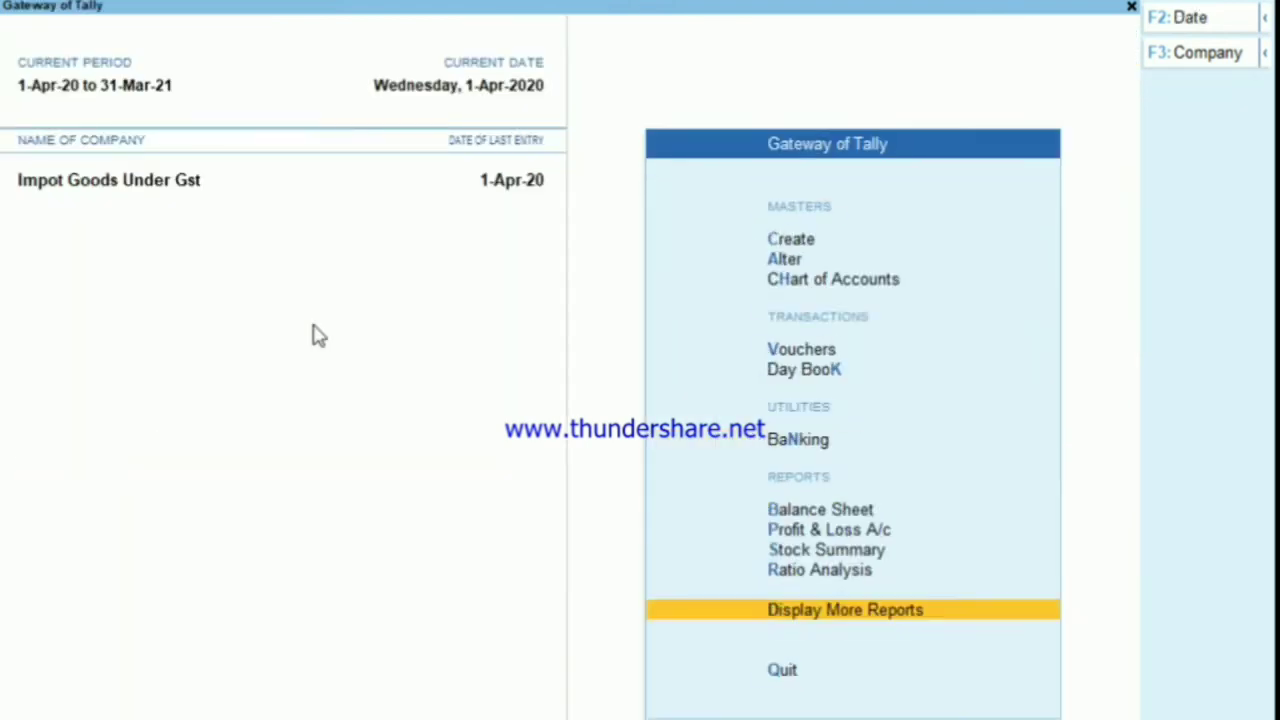
key(Up)
key(Up)
key(Up)
key(Up)
key(Return)
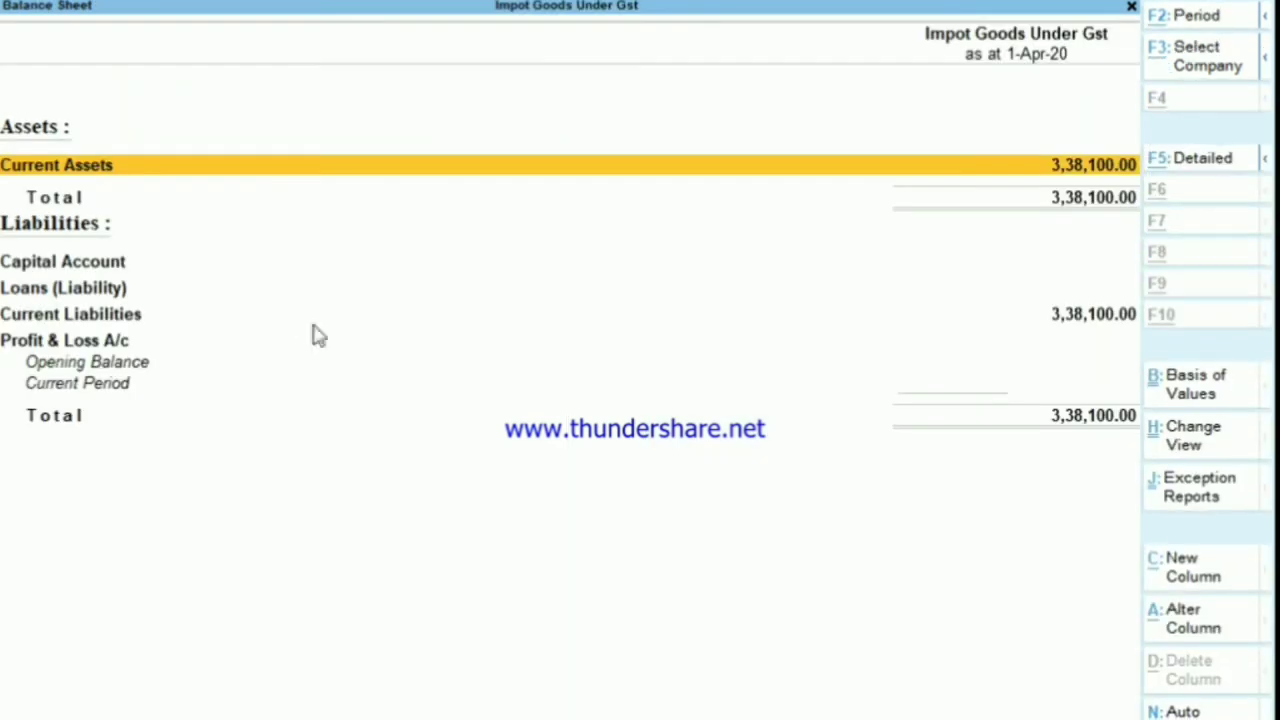
key(alt+F5)
Drill down from Duties & Taxes in the Balance Sheet to the monthly summary of the Igst ledger.
key(Down)
key(Down)
key(Down)
key(Down)
key(Down)
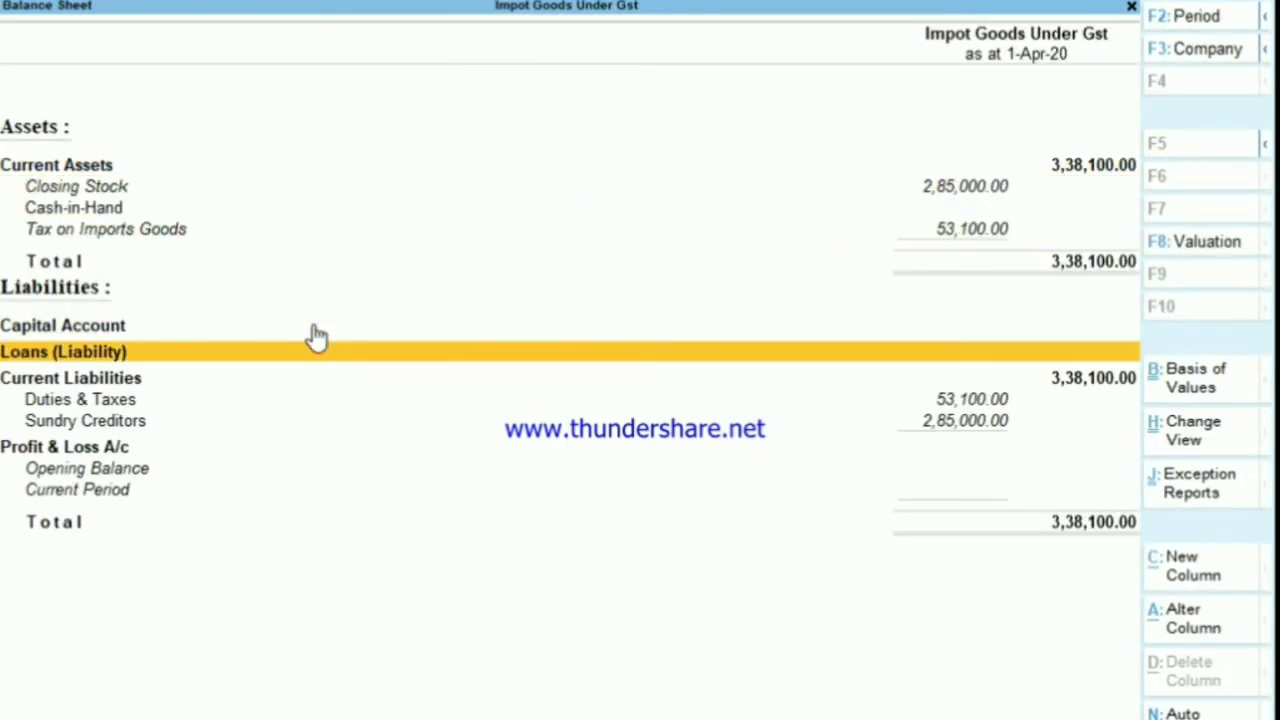
key(Down)
key(Down)
key(Return)
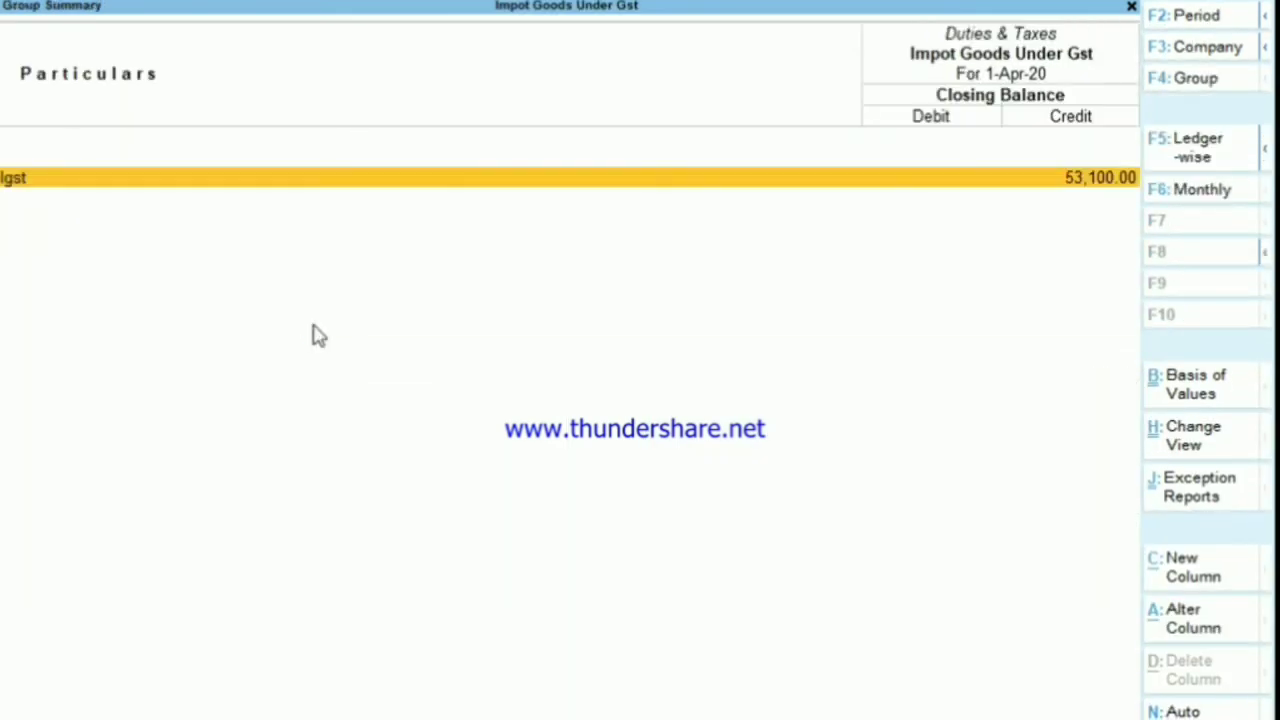
key(Return)
key(Down)
key(Up)
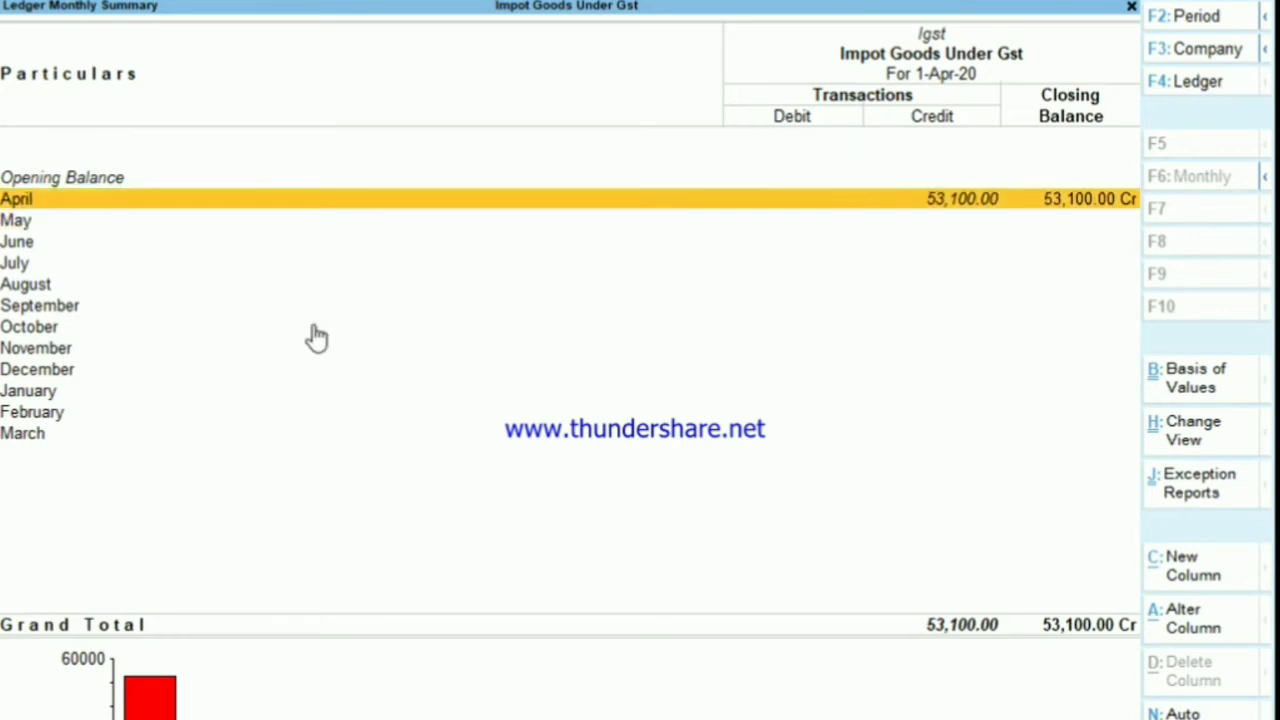
Leave the reports and start a new payment voucher.
key(Escape)
key(Escape)
key(Escape)
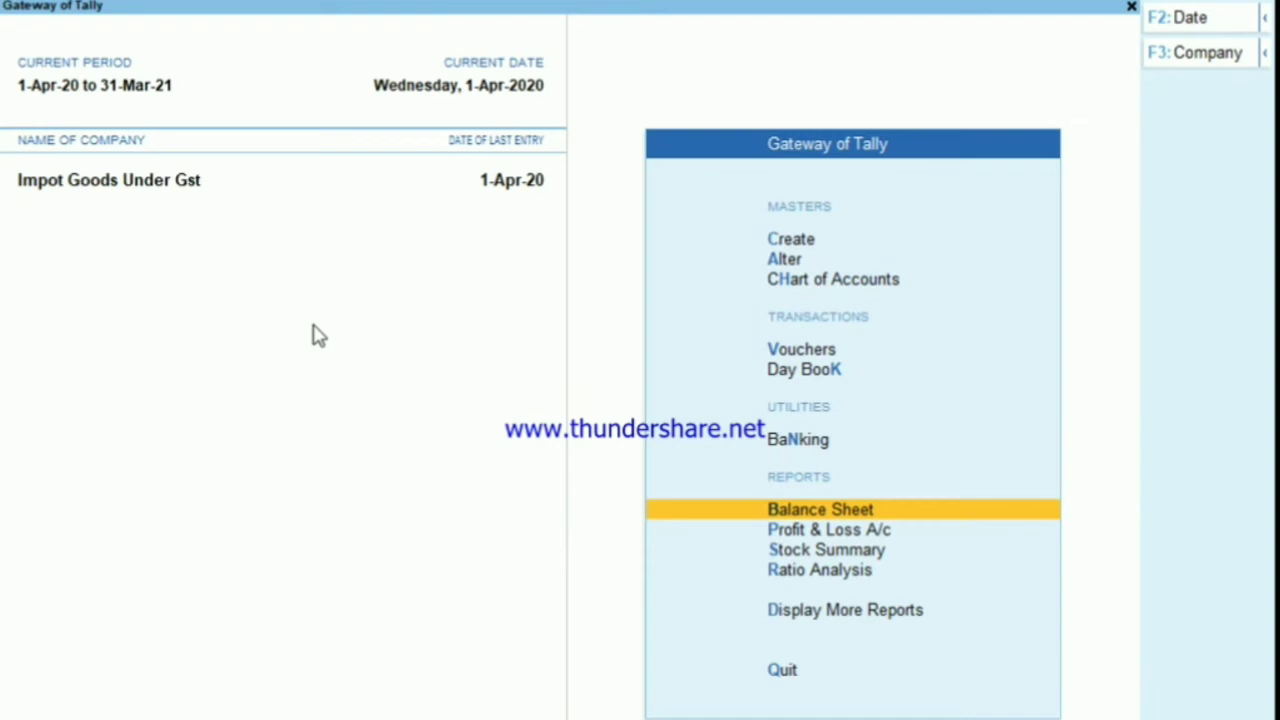
key(Up)
key(Up)
key(Up)
key(Return)
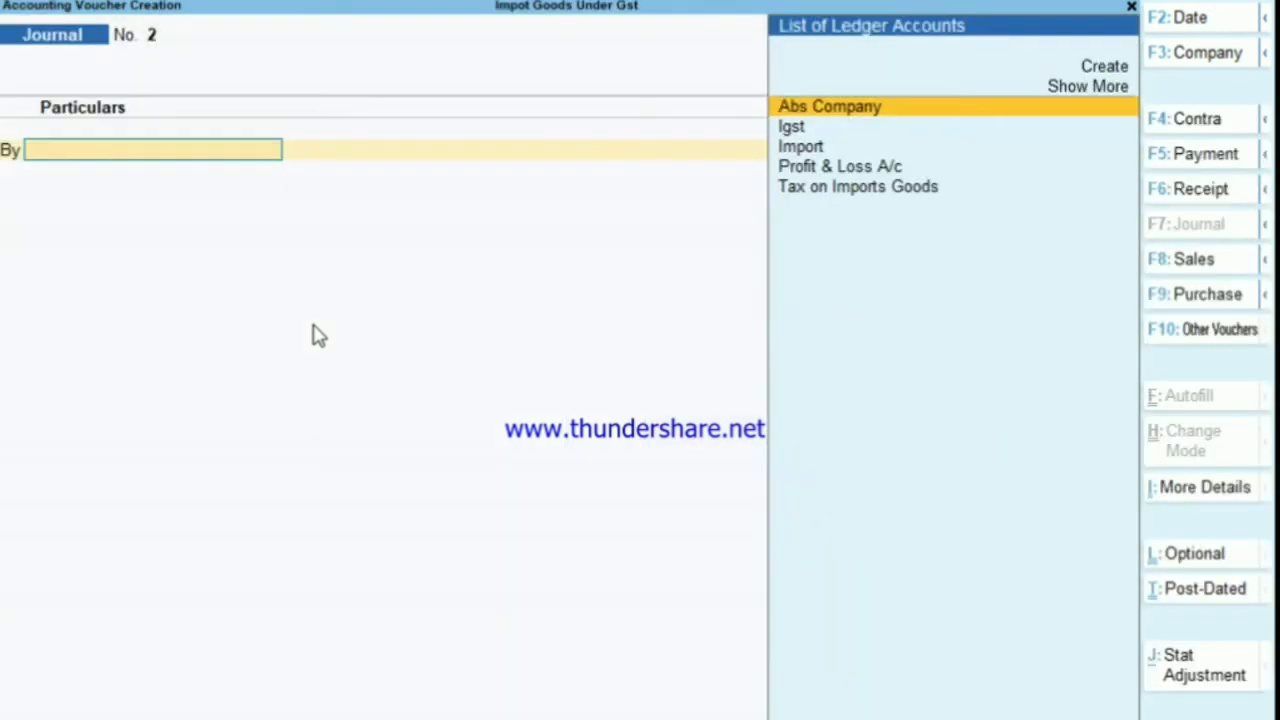
key(F5)
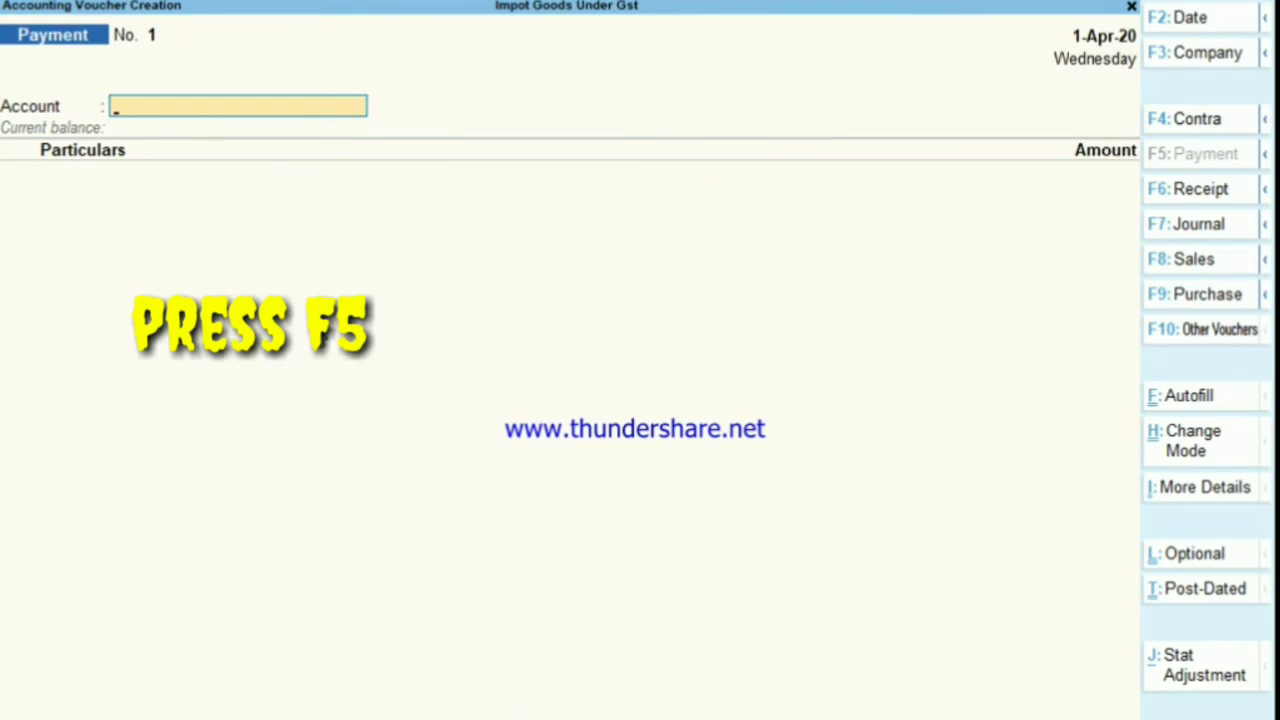
Create a ledger named Bank under Bank Accounts as the payment account and save it with the default details.
key(alt+c)
text(Bank)
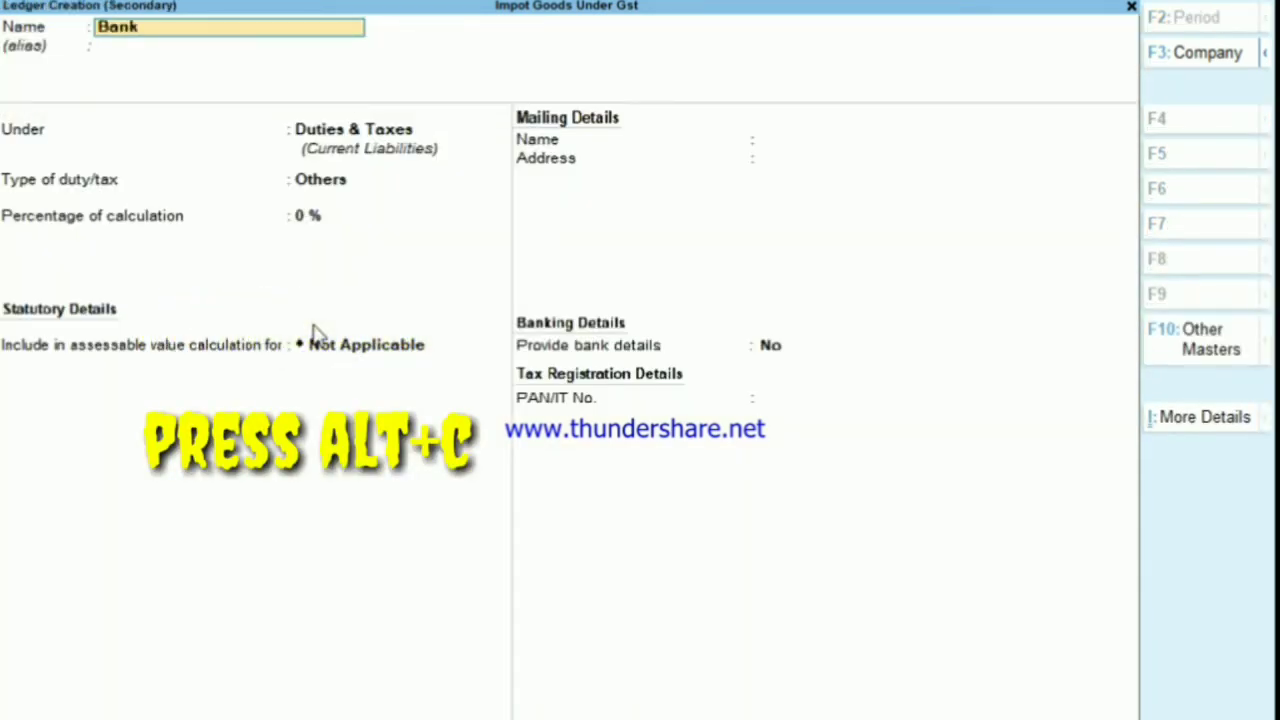
key(Return)
key(Return)
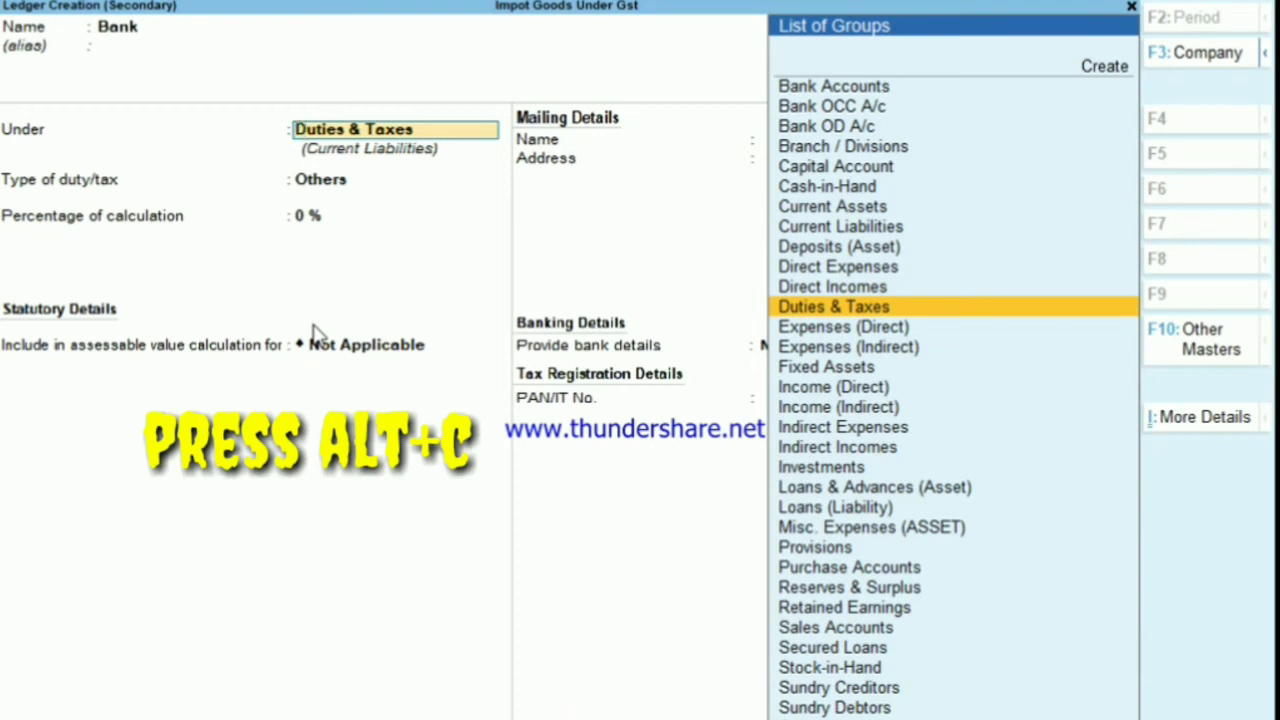
text(Ba)
key(Return)
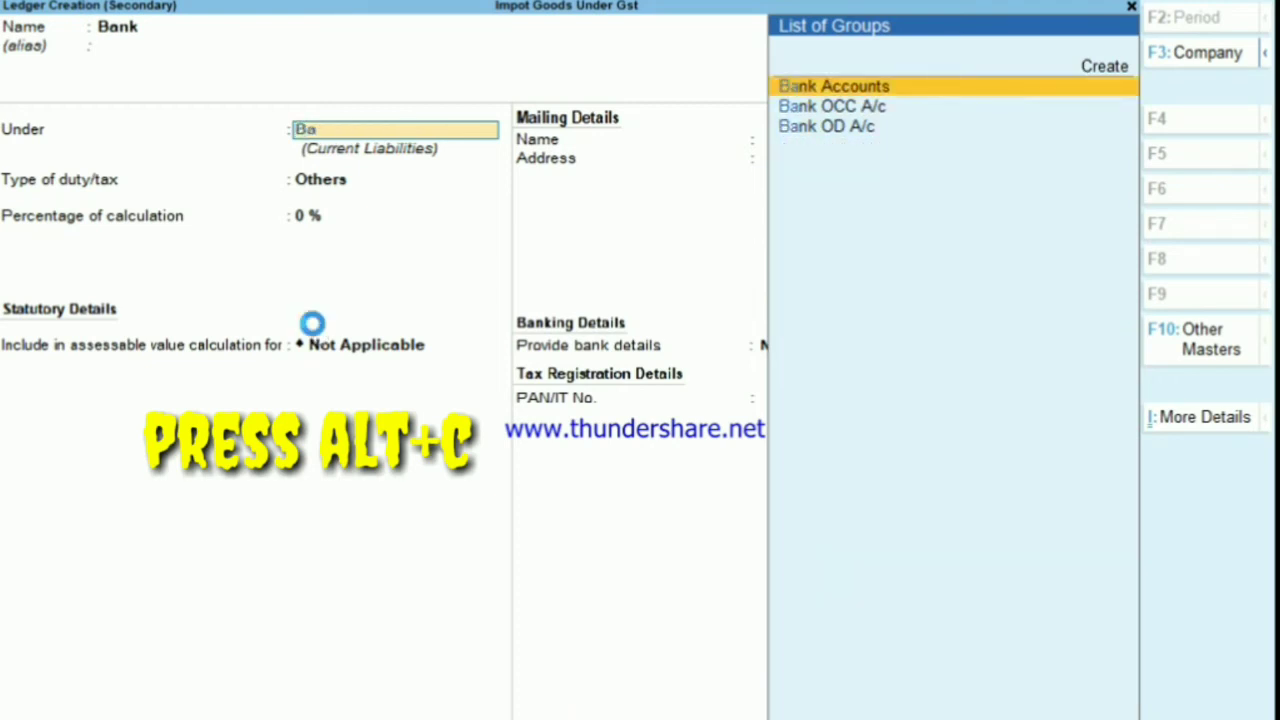
key(ctrl)
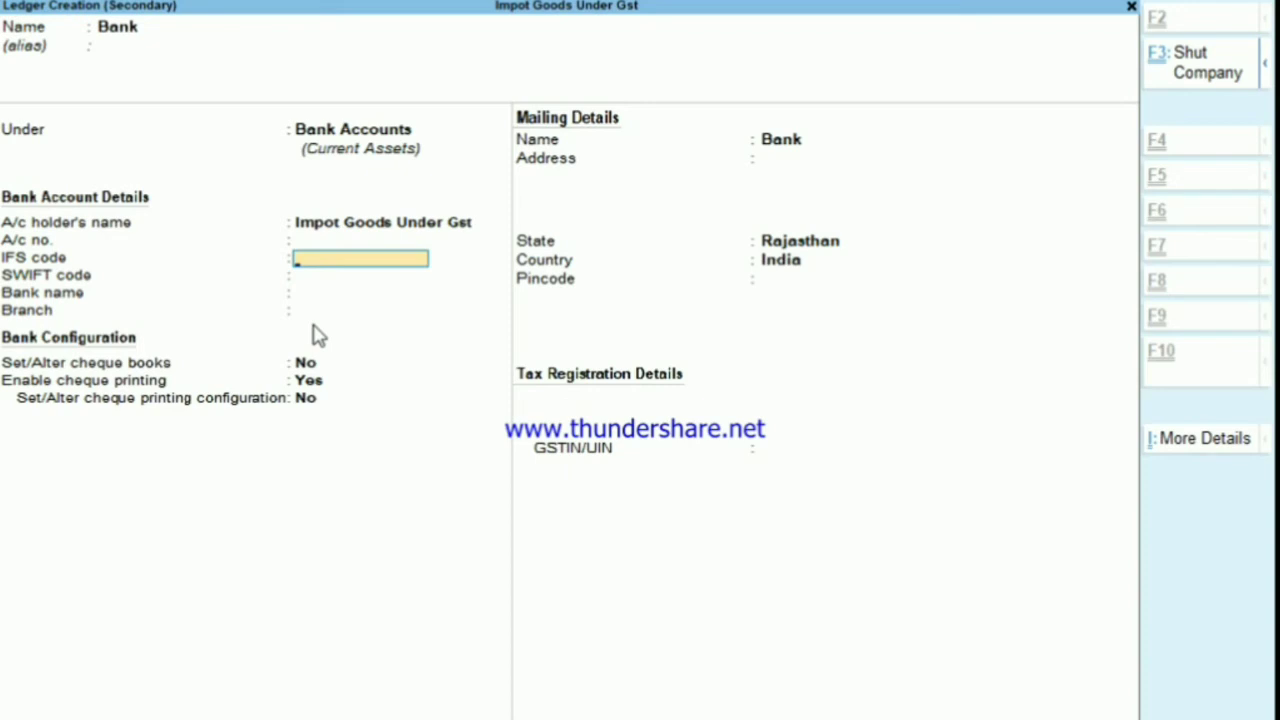
key(ctrl+a)
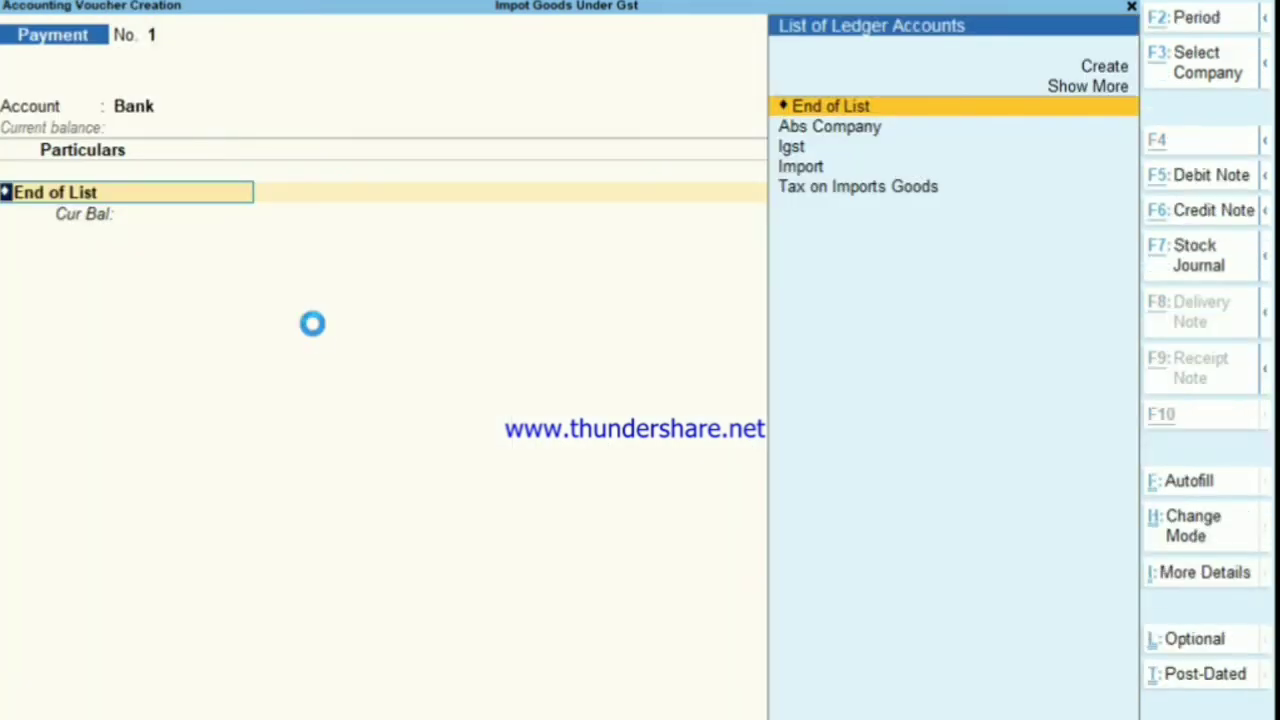
Create a new ledger named Custom Duty under the Purchase Accounts group for the payment's particulars.
key(alt+c)
text(Cus)
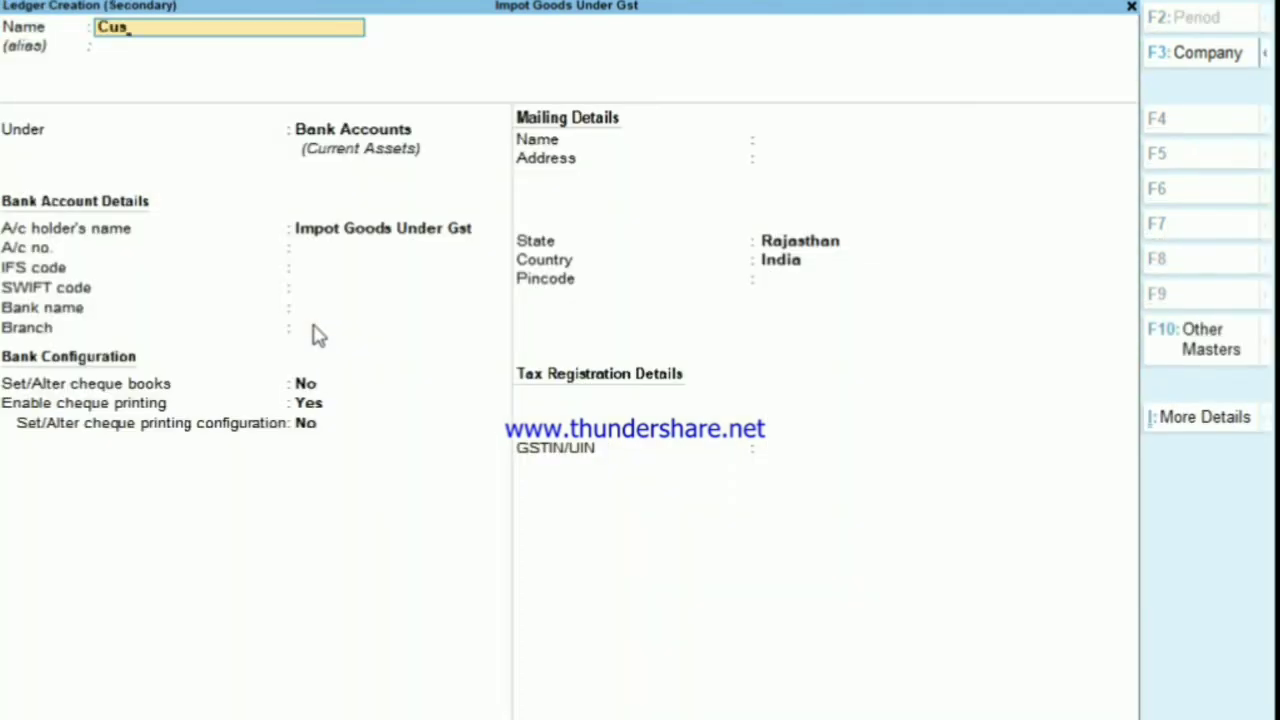
text(tom Duty)
key(Return)
key(Return)
text(Pu)
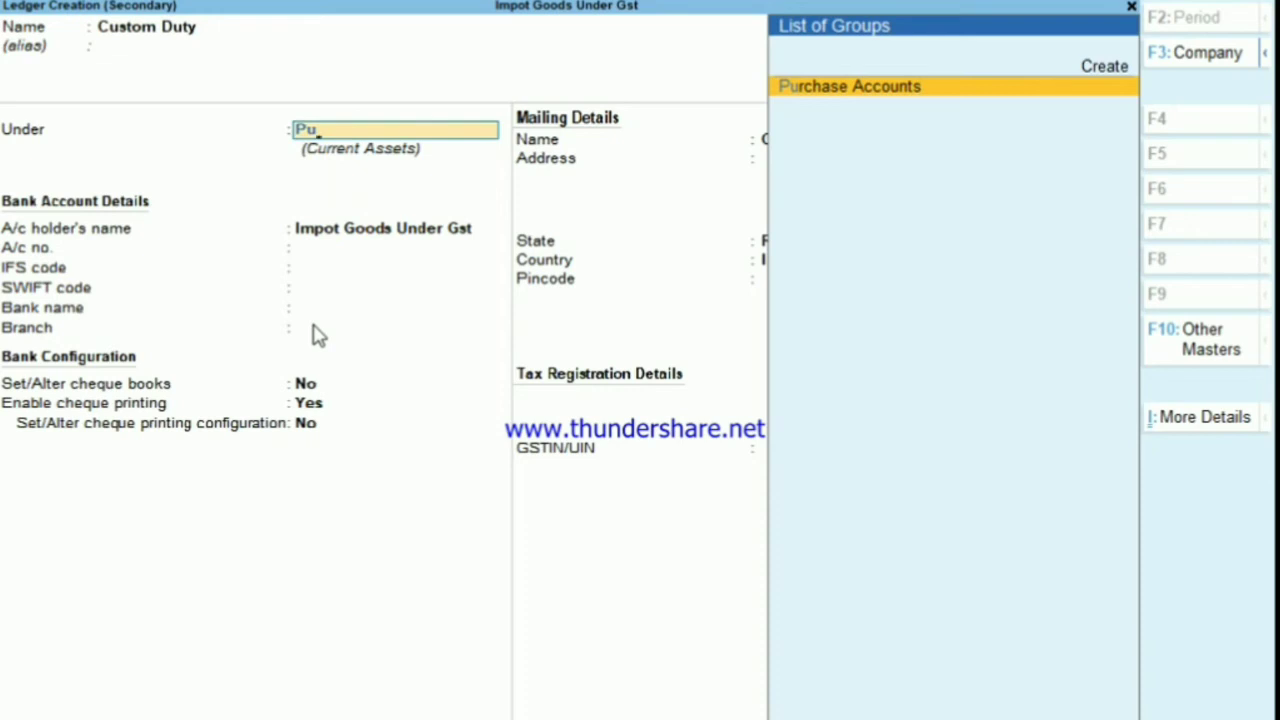
key(Return)
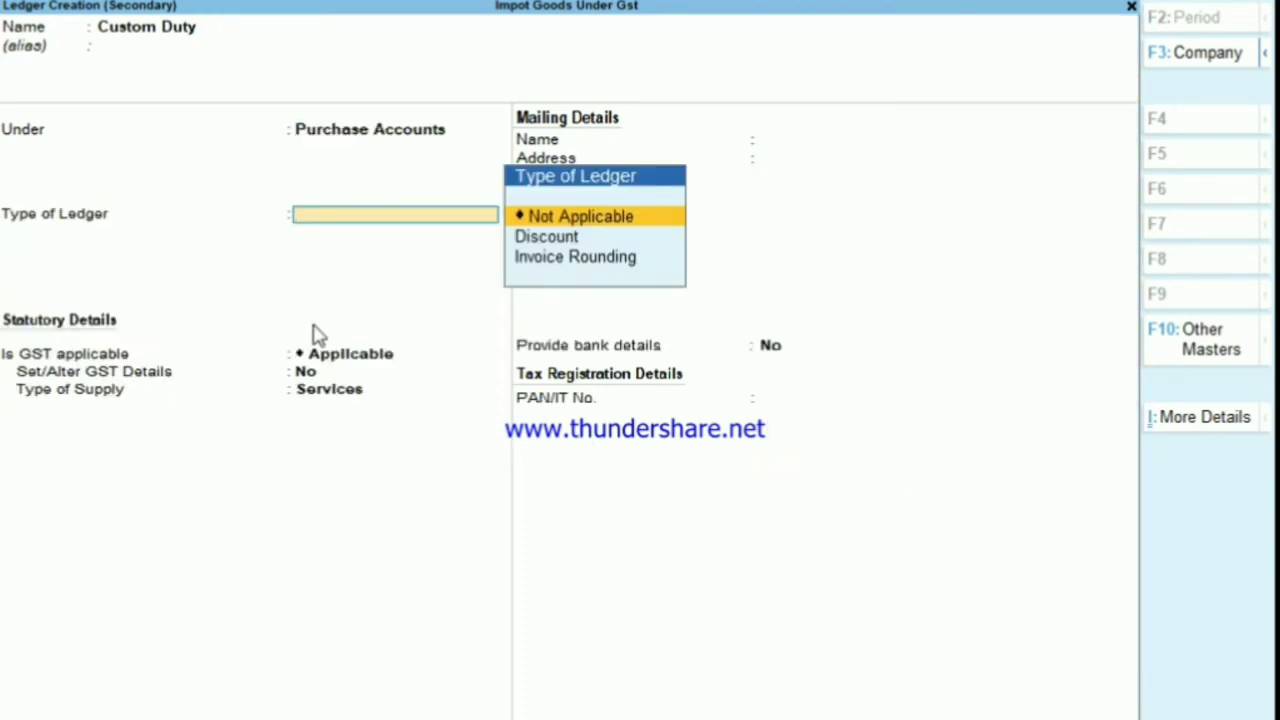
Set both the type of ledger and GST applicability to Not Applicable for the Custom Duty ledger.
key(Return)
key(BackSpace)
key(Up)
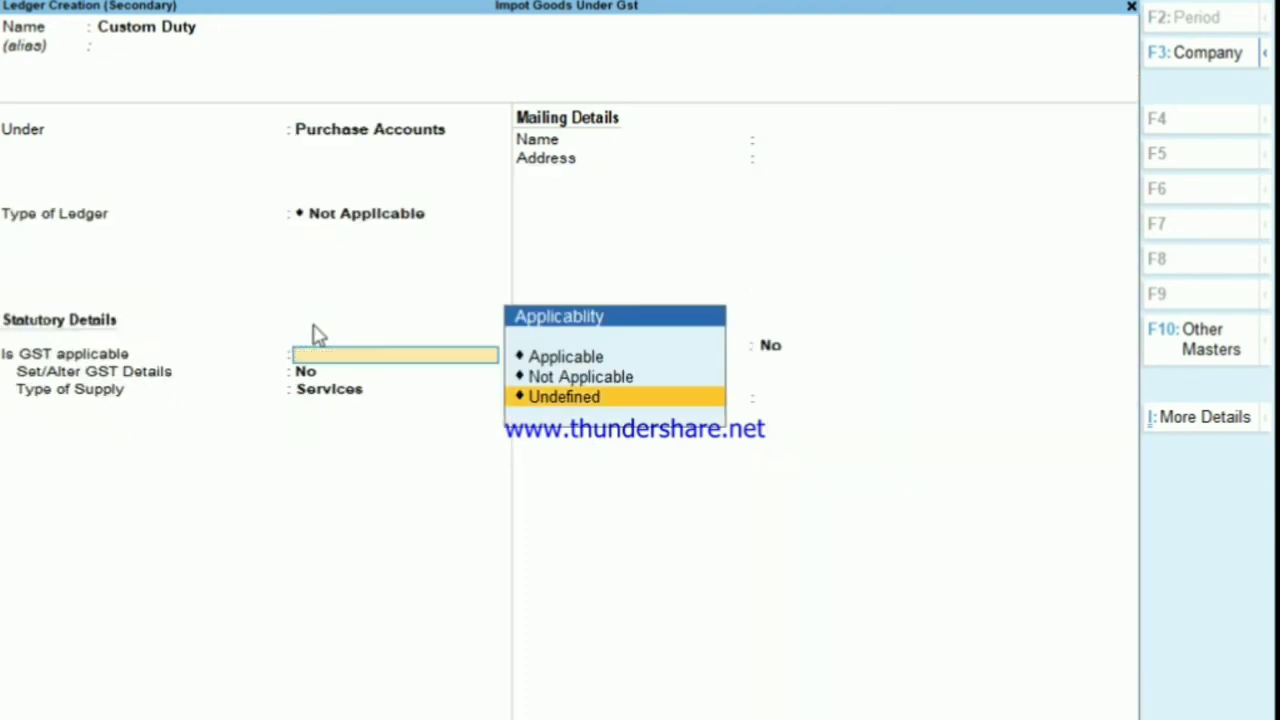
key(Up)
key(Up)
key(Down)
key(Return)
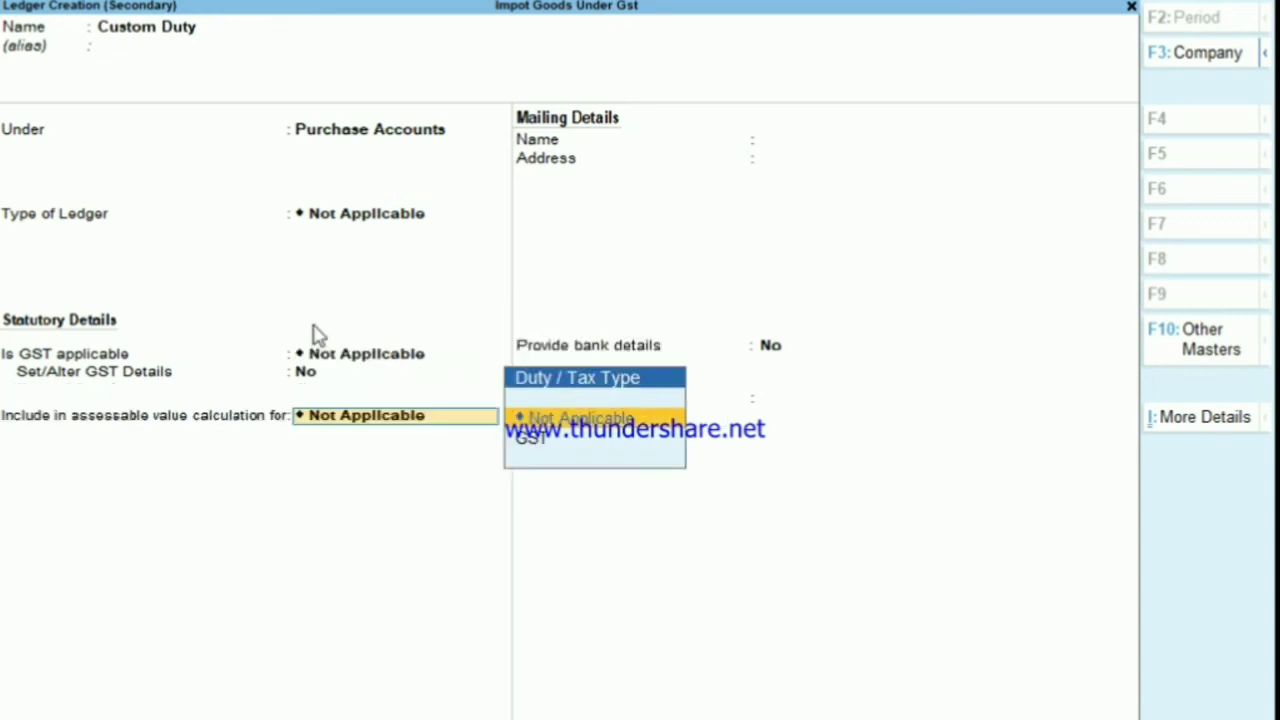
Include the Custom Duty ledger in the assessable value calculation for GST, appropriated to Goods.
key(Down)
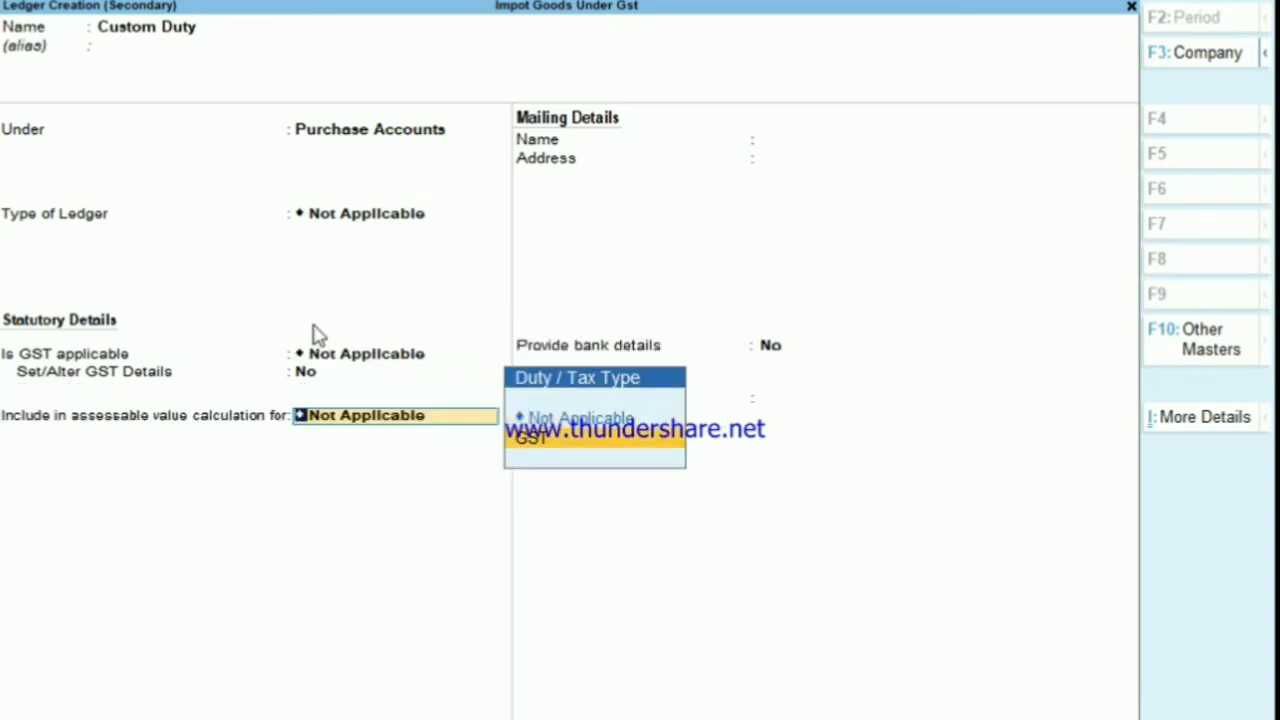
key(Return)
key(BackSpace)
key(BackSpace)
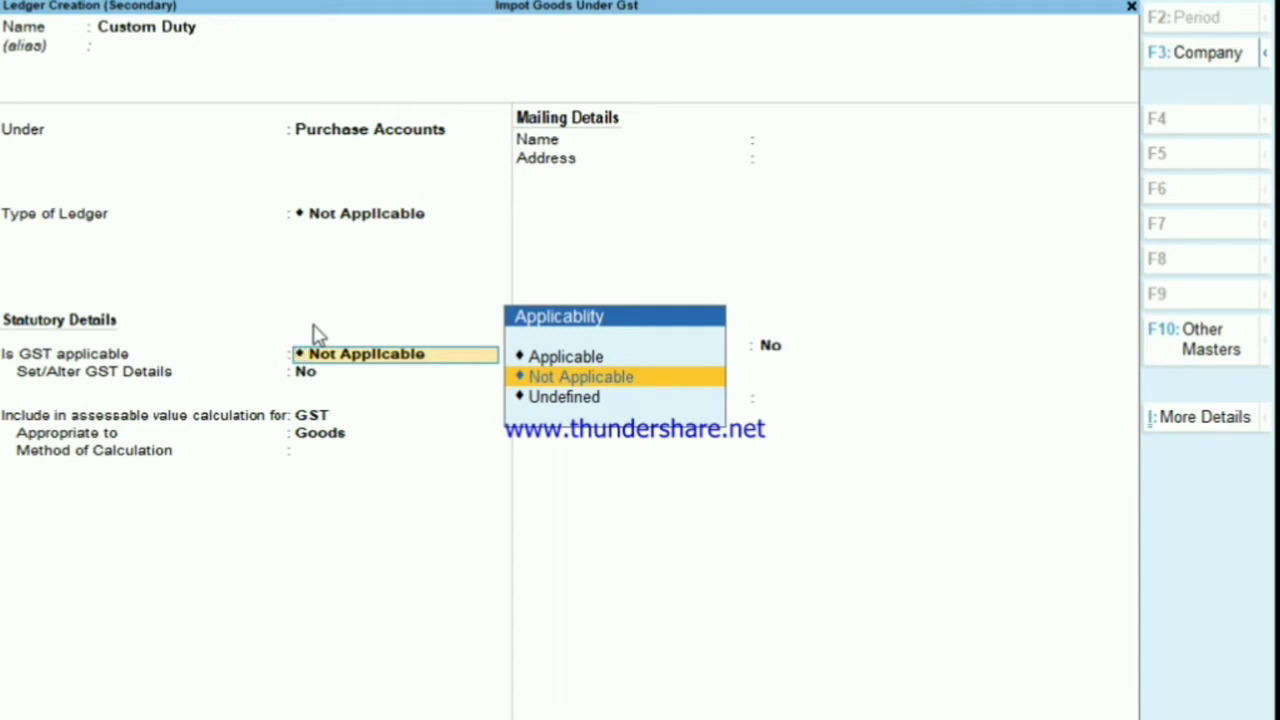
key(Return)
key(Return)
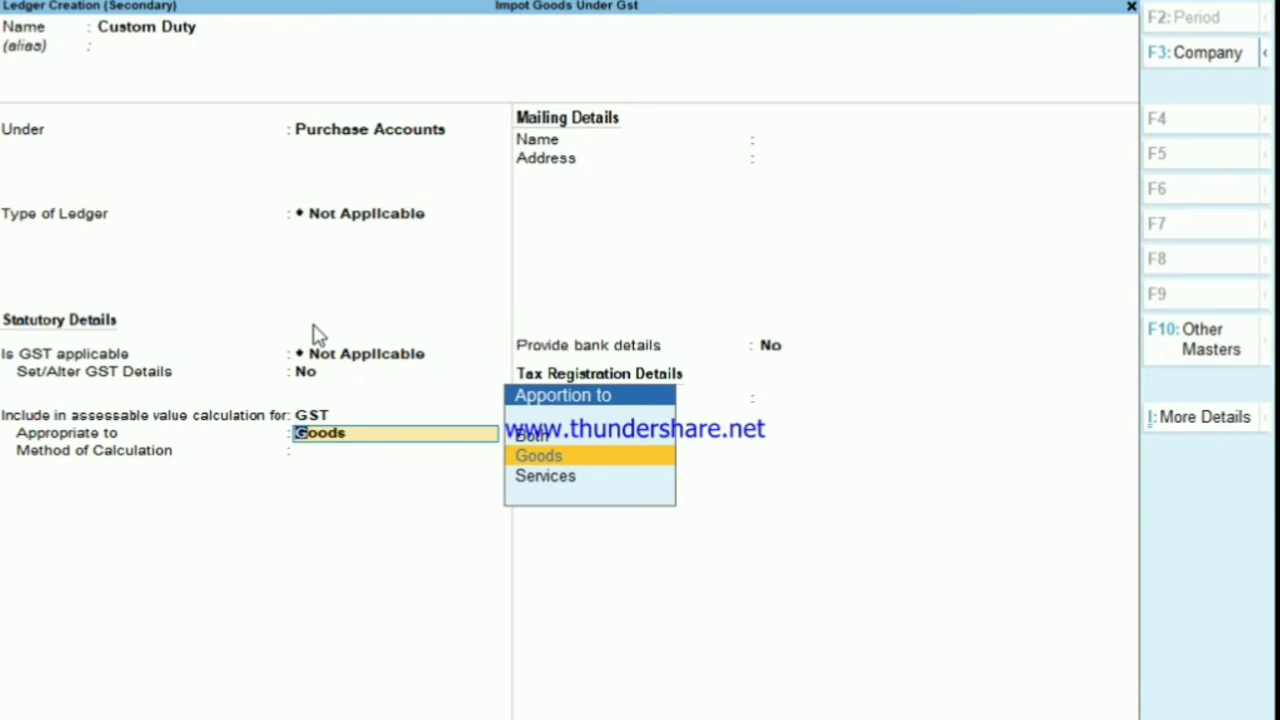
key(Return)
Set the method of calculation to Based on Value and save the Custom Duty ledger.
key(Down)
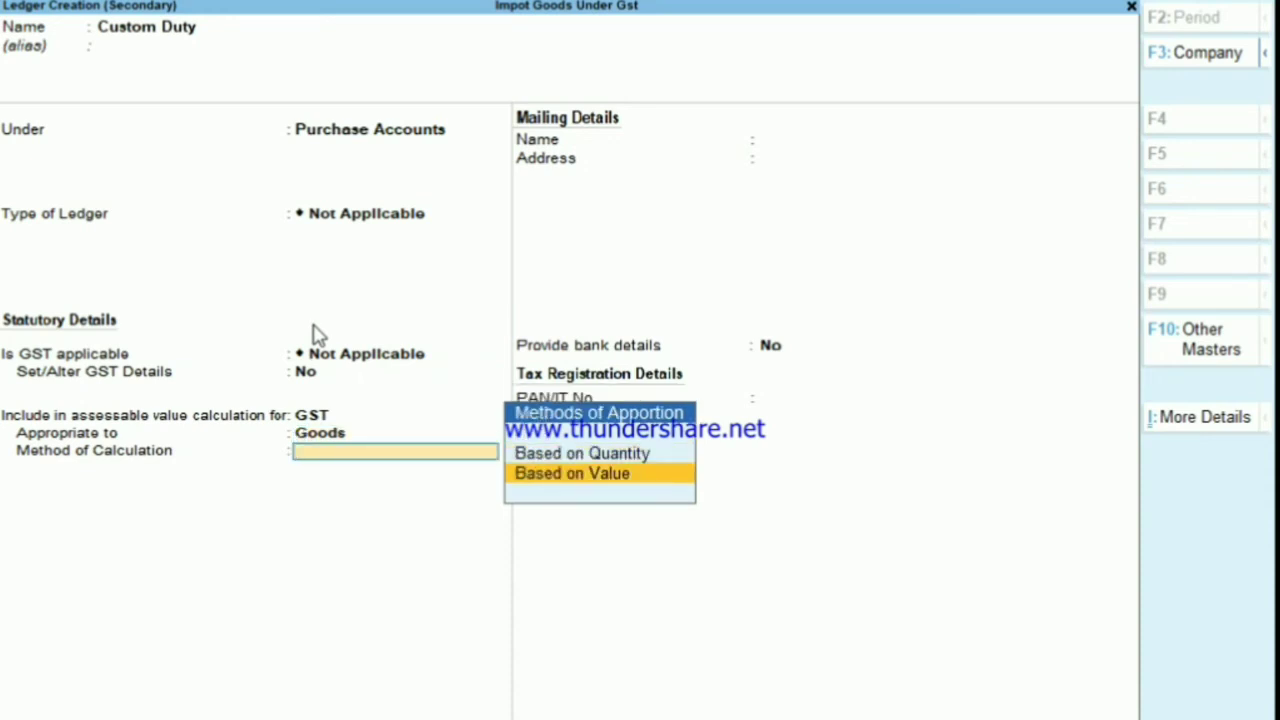
key(Return)
key(Return)
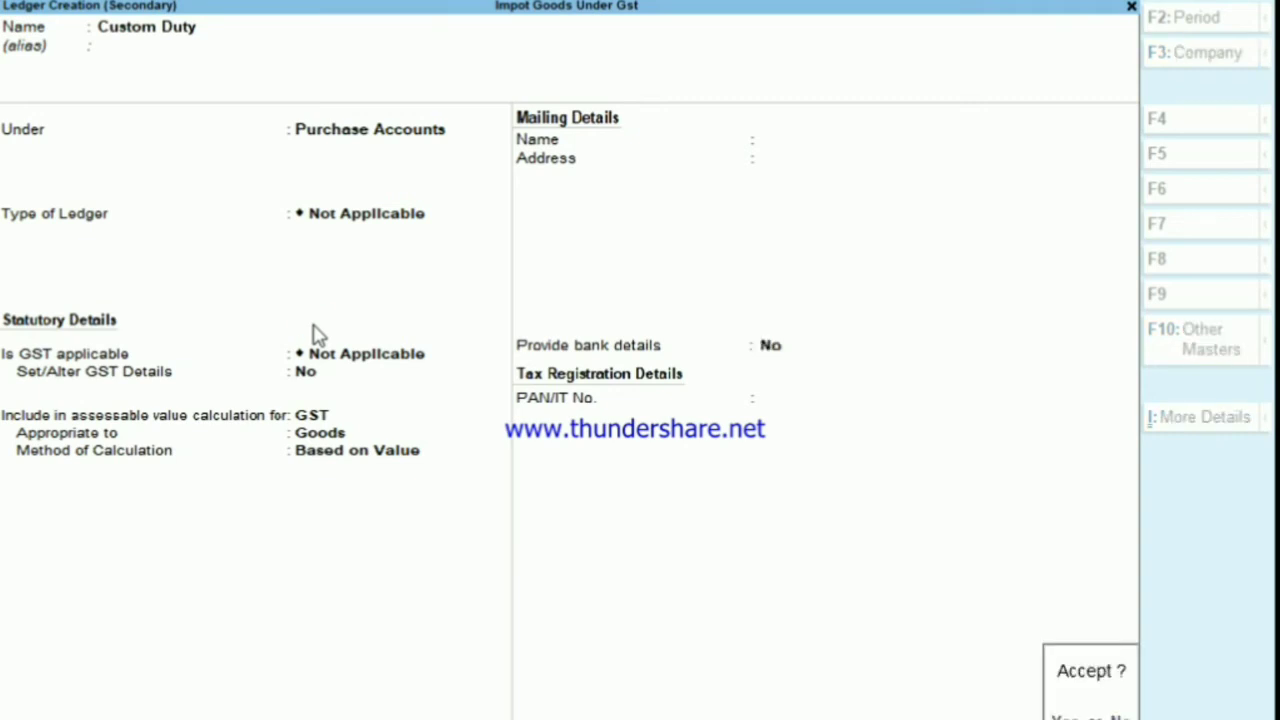
key(Return)
key(Return)
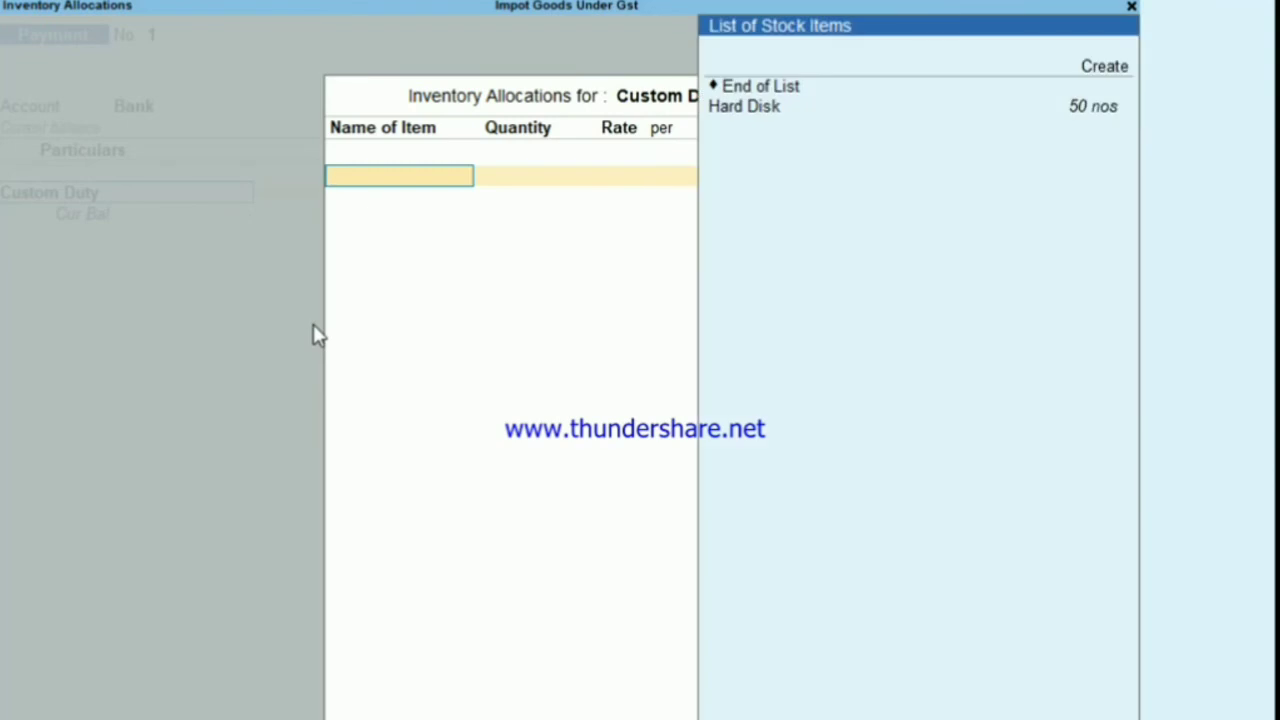
Allocate 10,000 of the Custom Duty to the Hard Disk stock item in the inventory allocations.
key(Down)
key(Down)
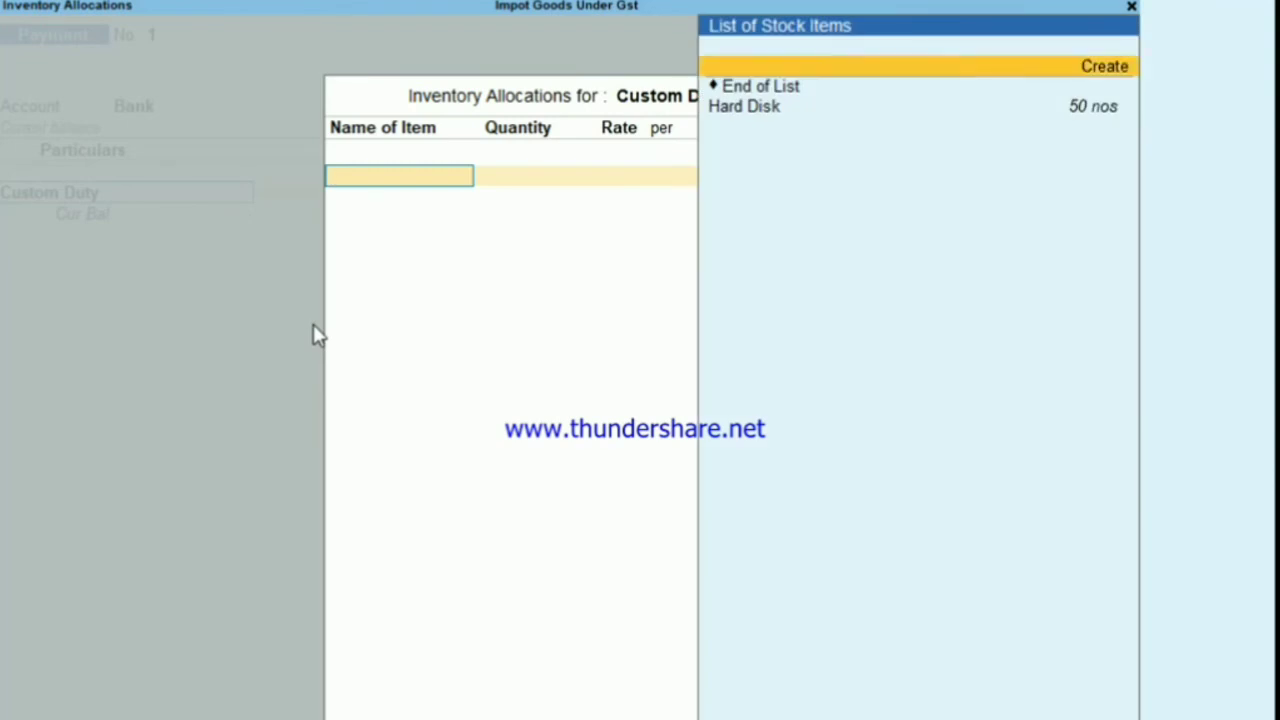
key(Return)
key(Return)
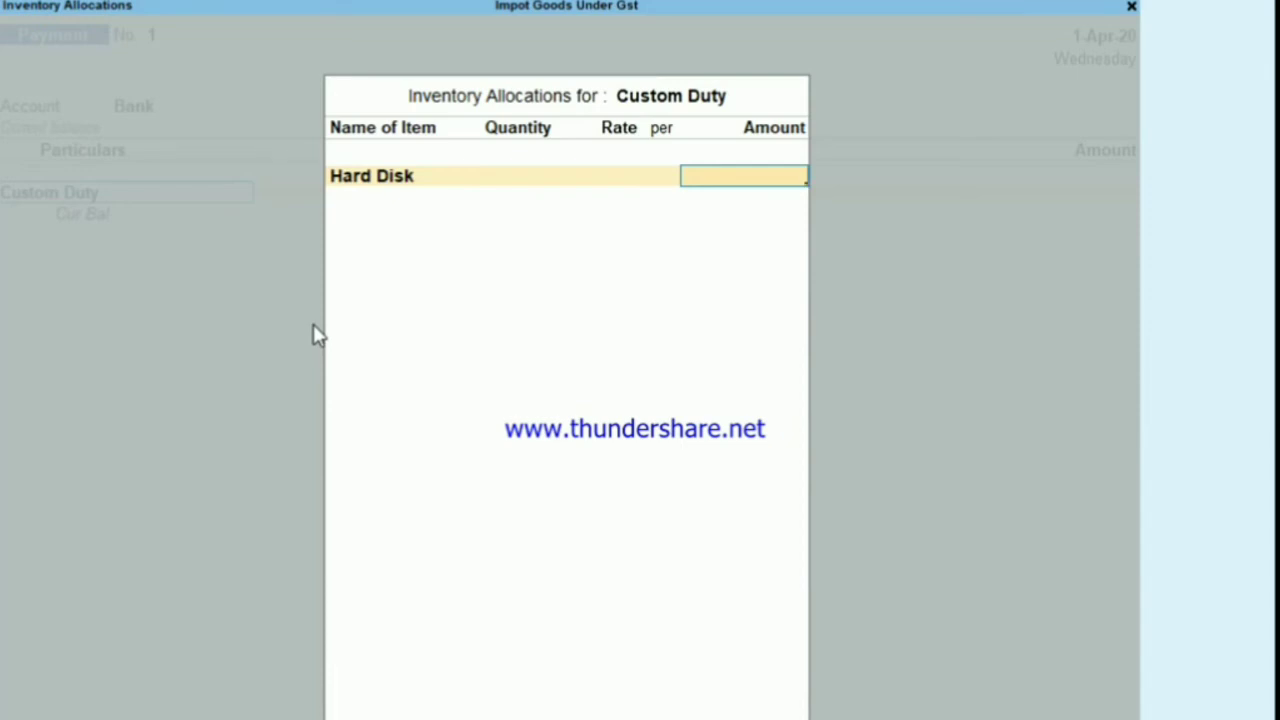
text(10,000)
key(Return)
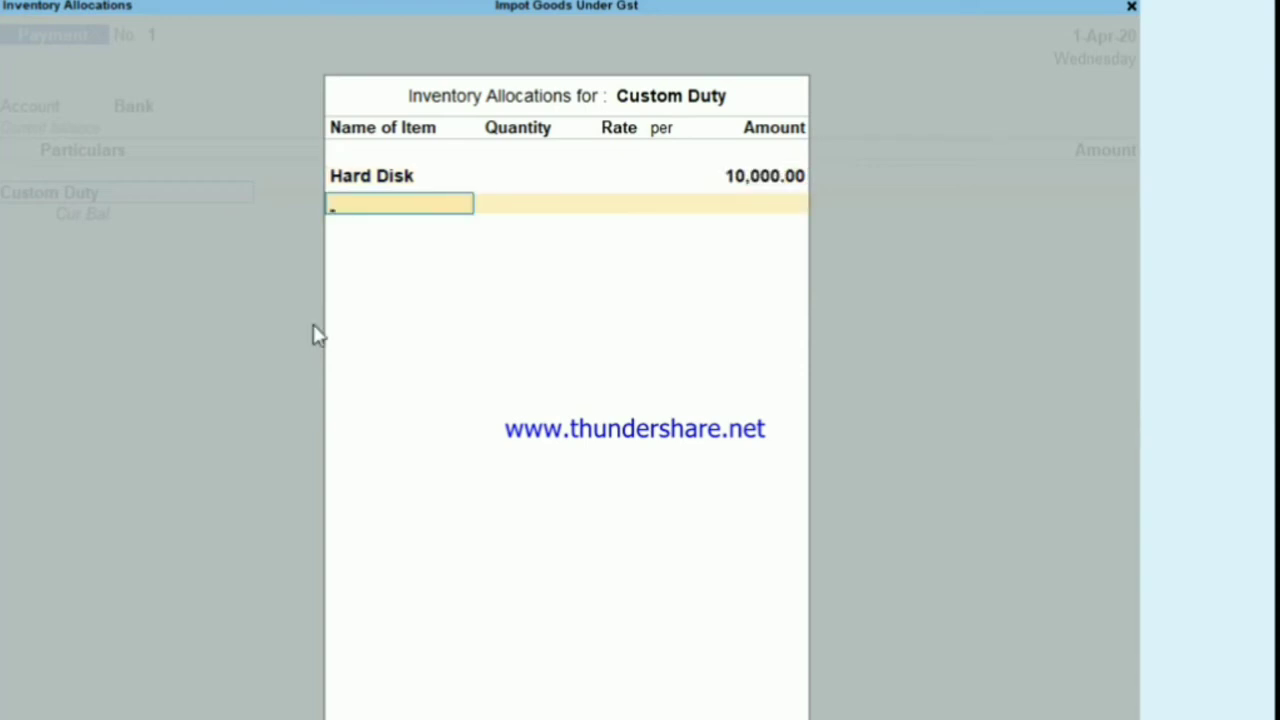
key(Return)
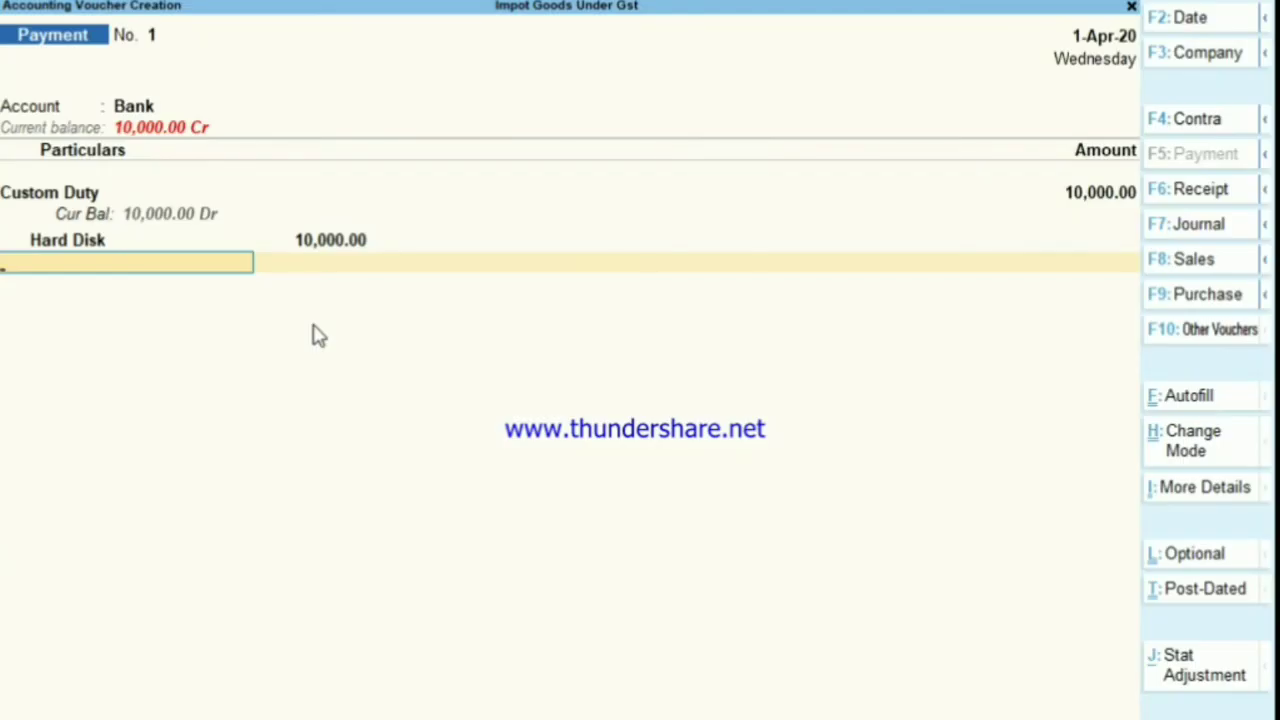
Accept the bank allocation as Cheque dated 1-Apr-20, save the customs duty payment voucher and leave voucher entry.
key(Return)
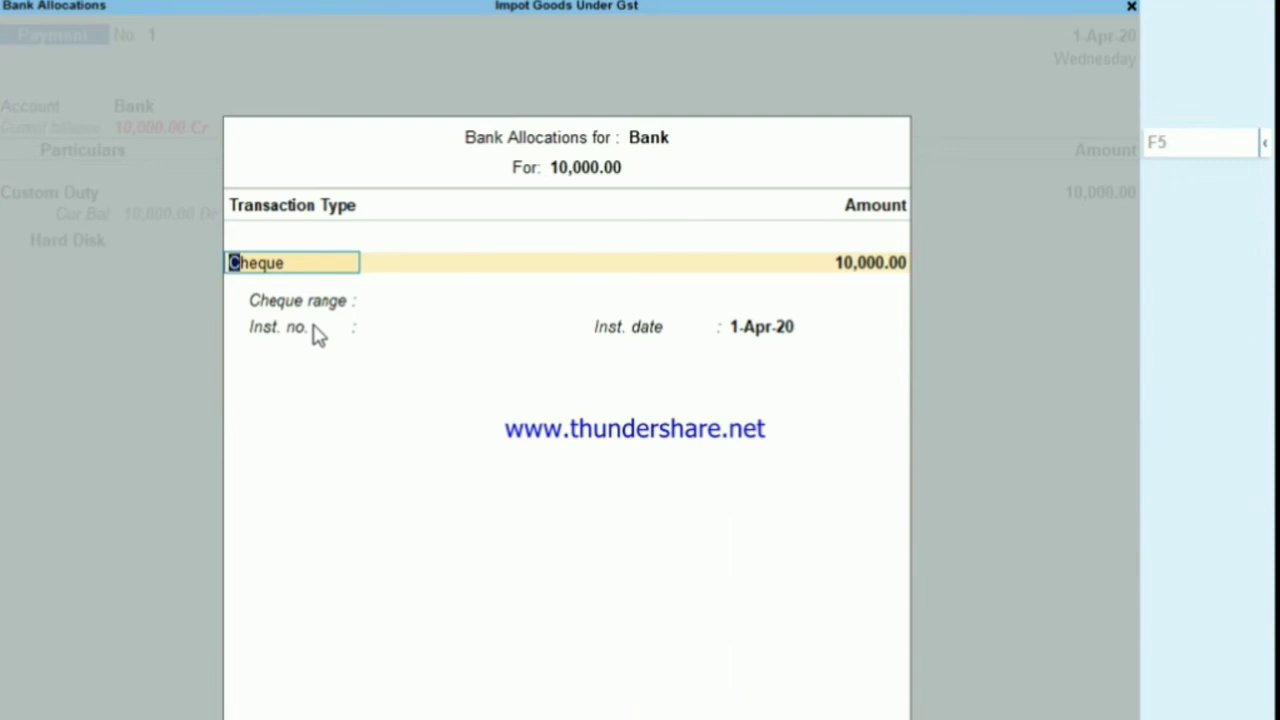
key(Return)
key(Return)
key(Return)
key(Return)
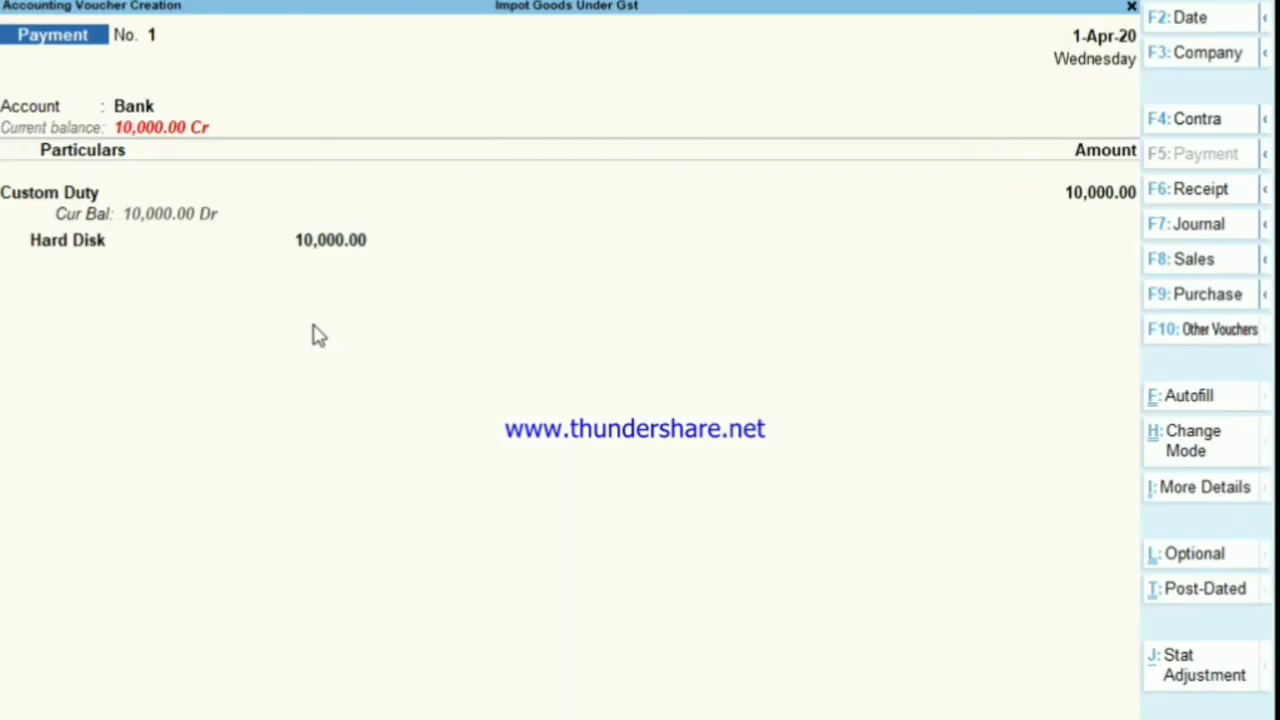
key(Return)
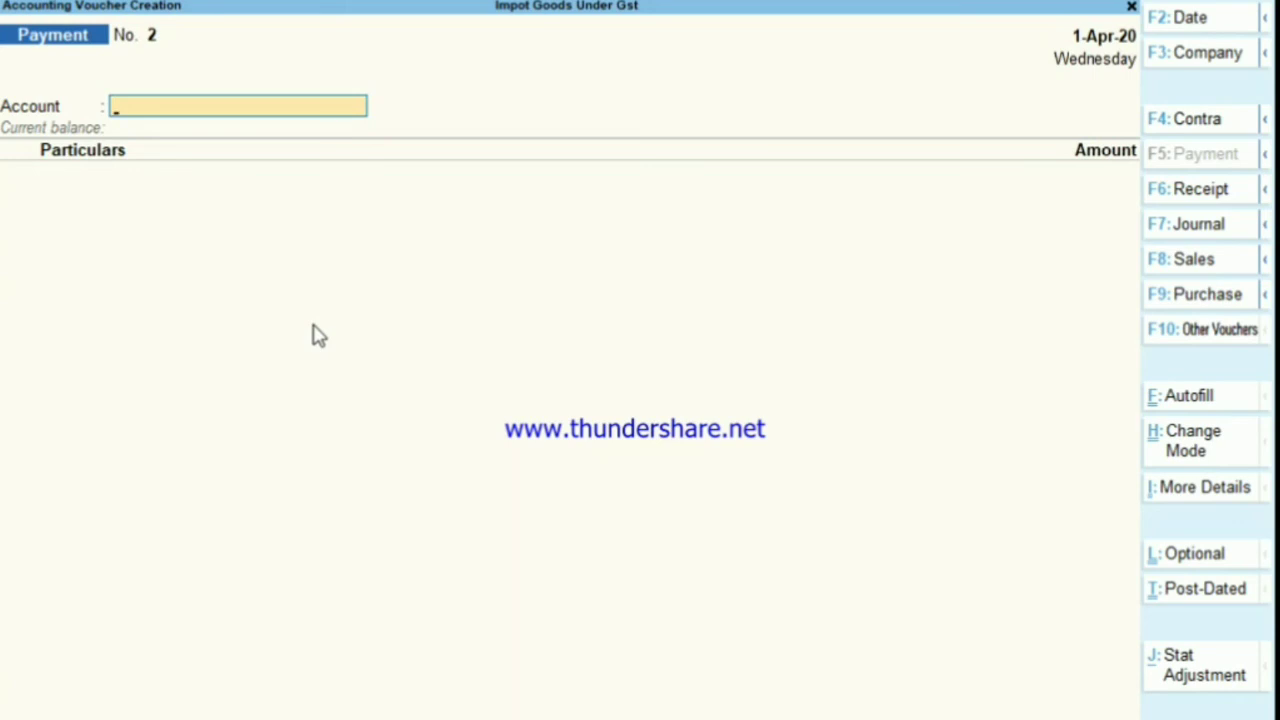
key(Escape)
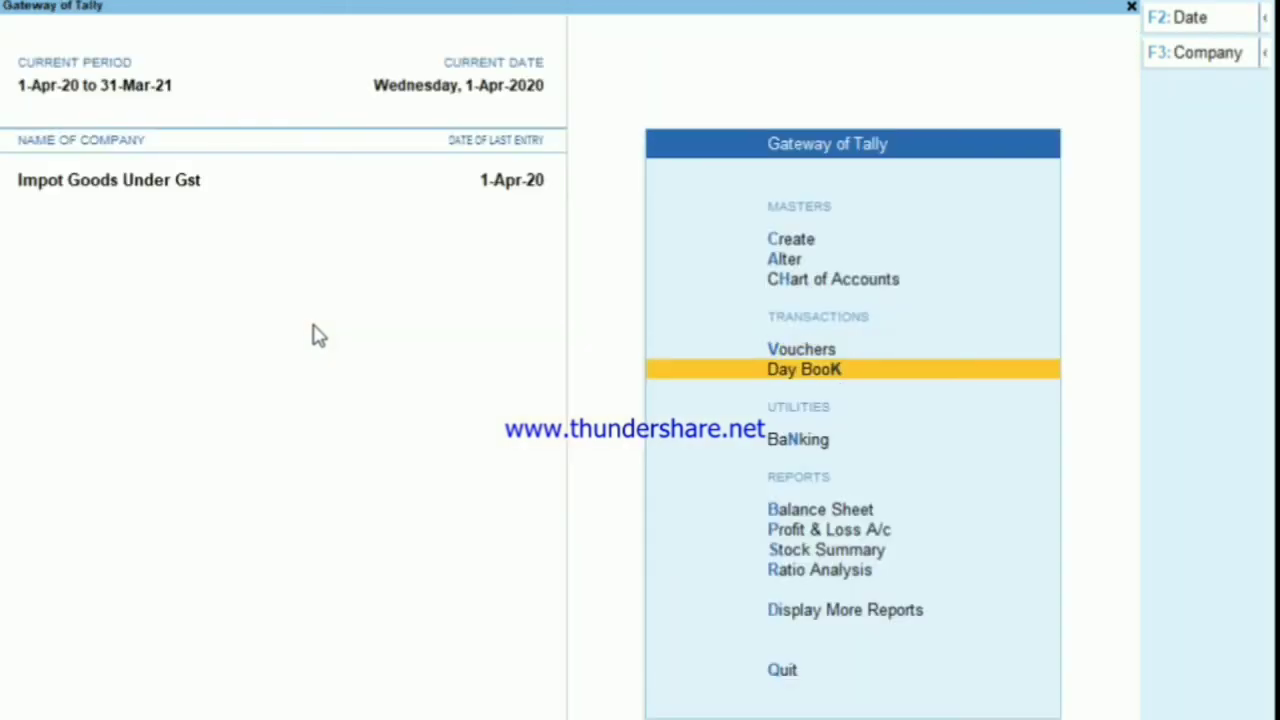
View the Stock Summary and drill down into the Hard Disk item's vouchers for April.
key(Down)
key(Down)
key(Down)
key(Down)
key(Return)
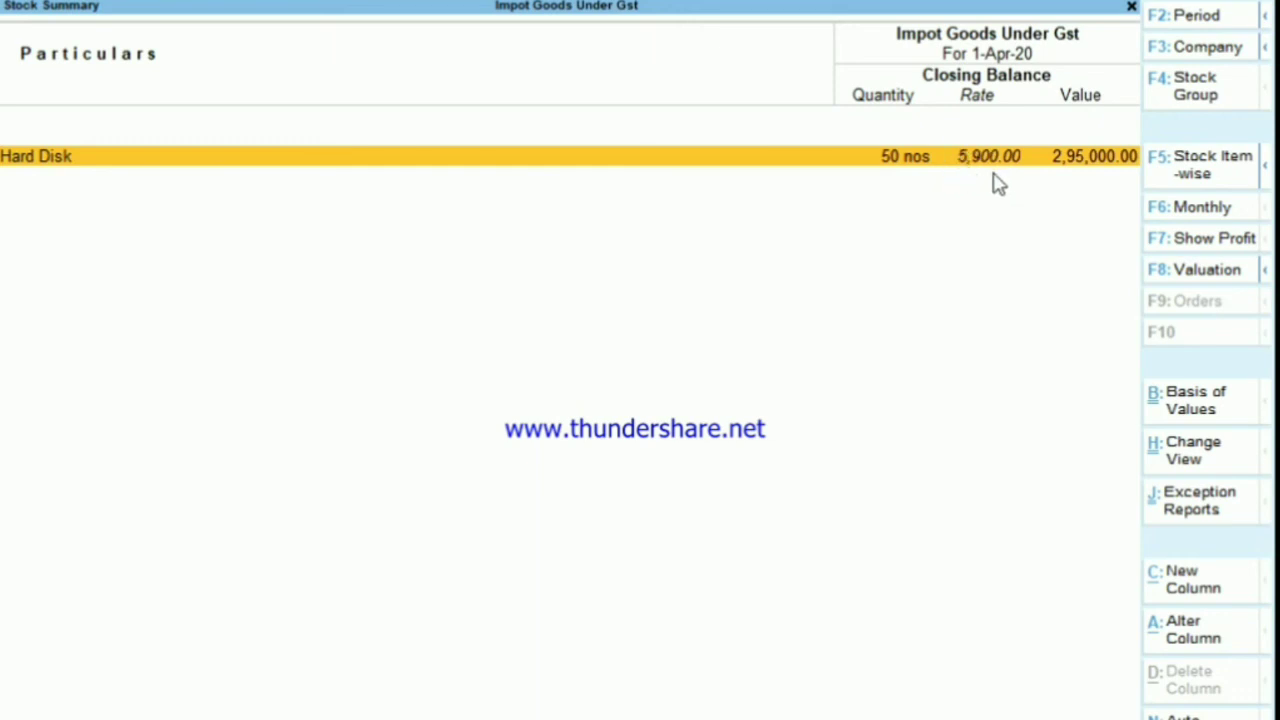
key(Return)
key(Return)
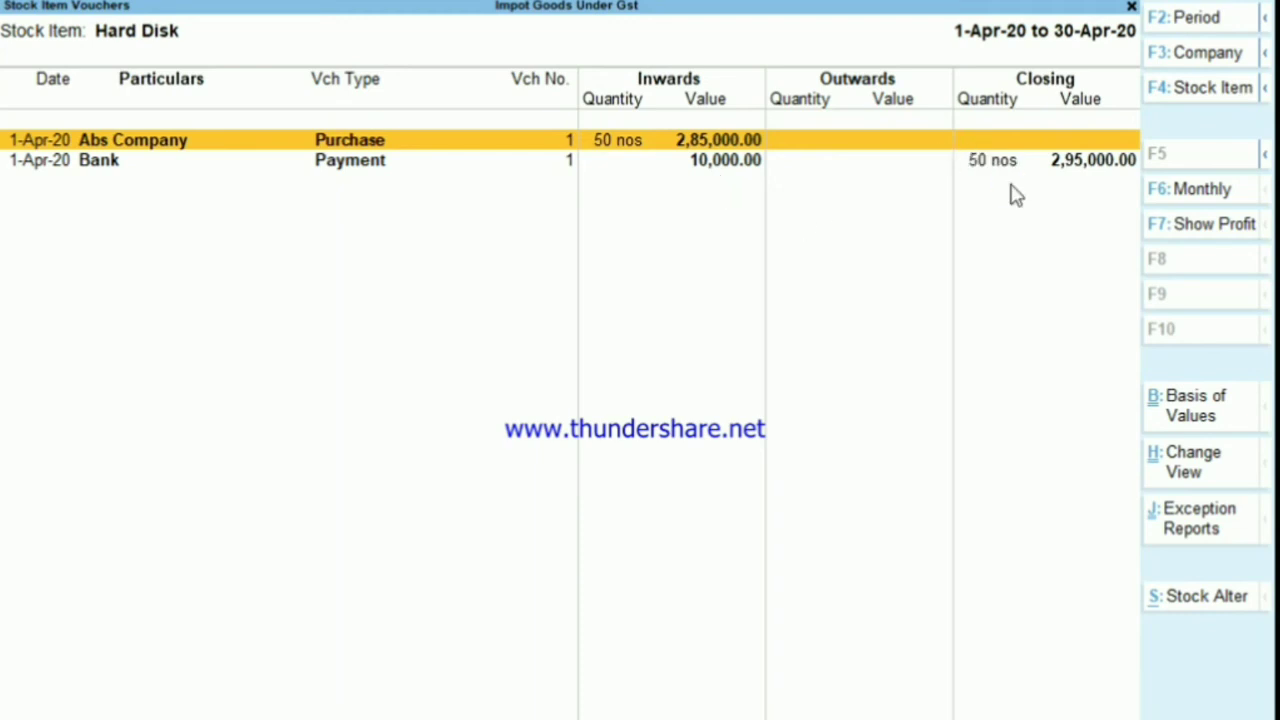
Check the Abs Company purchase voucher and the Bank payment entry behind the Hard Disk's value, without altering them, and close the stock reports.
key(Return)
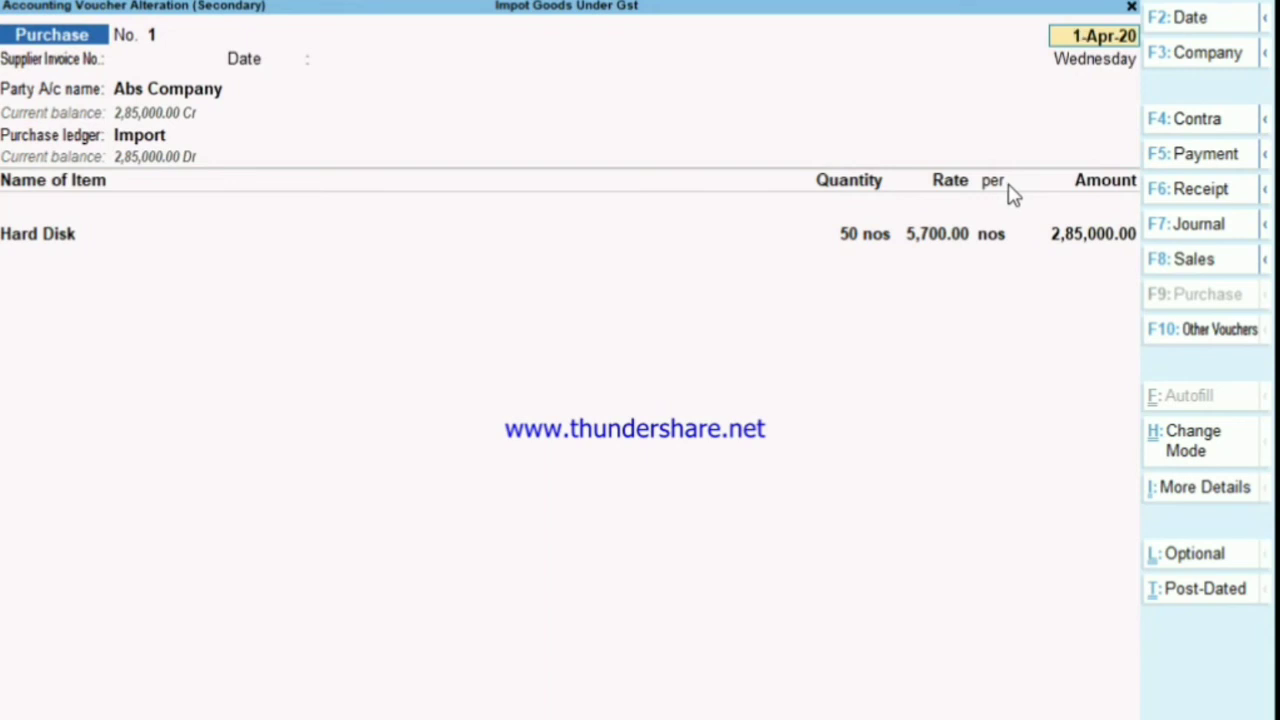
key(BackSpace)
key(Escape)
key(y)
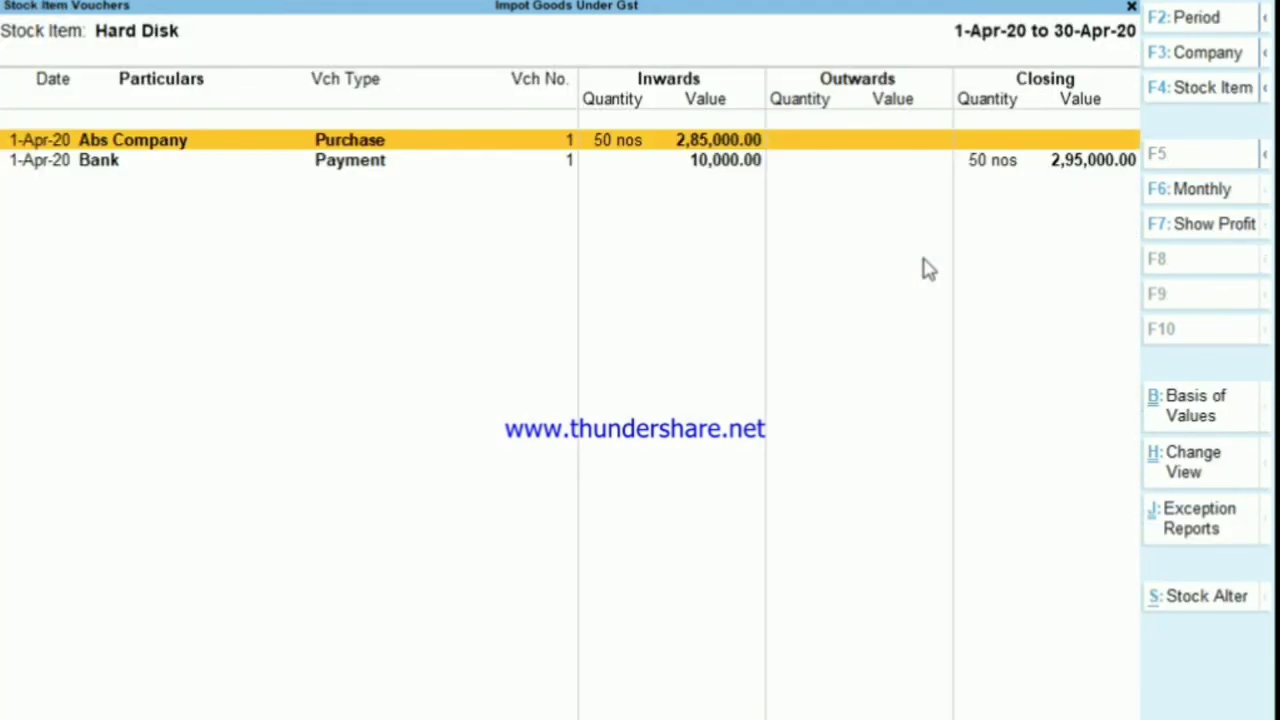
key(Down)
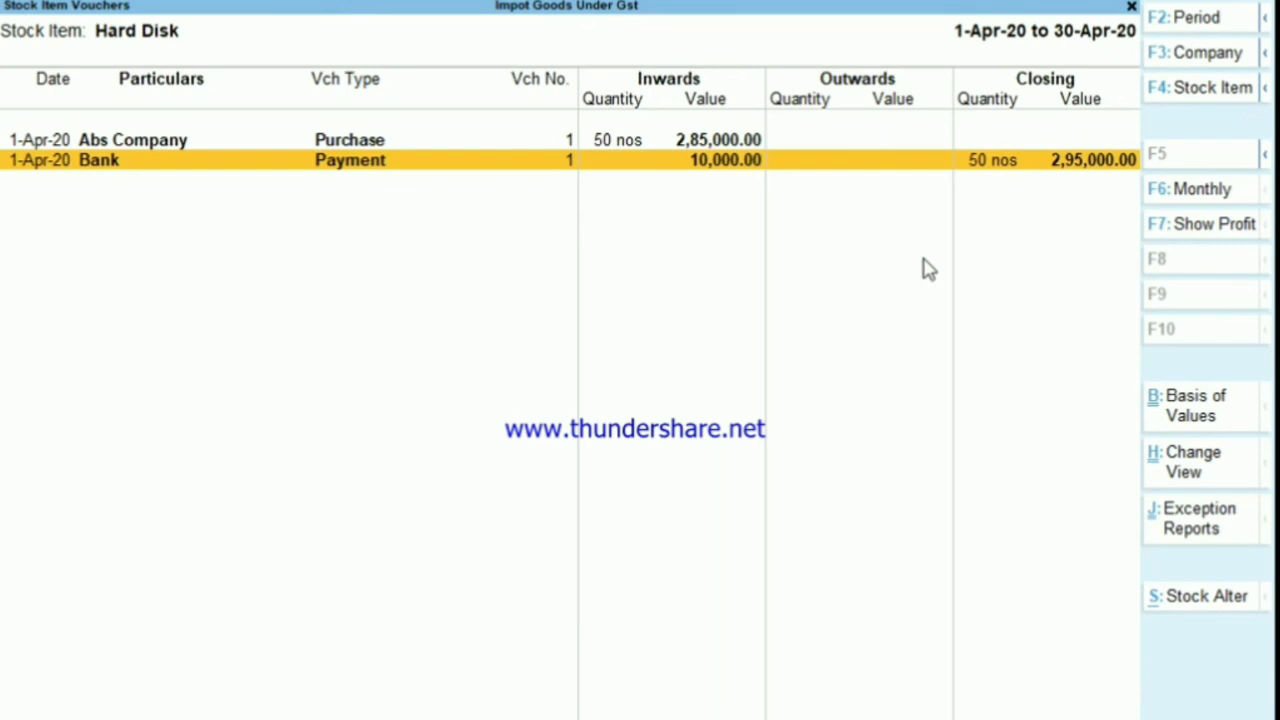
key(Escape)
key(Escape)
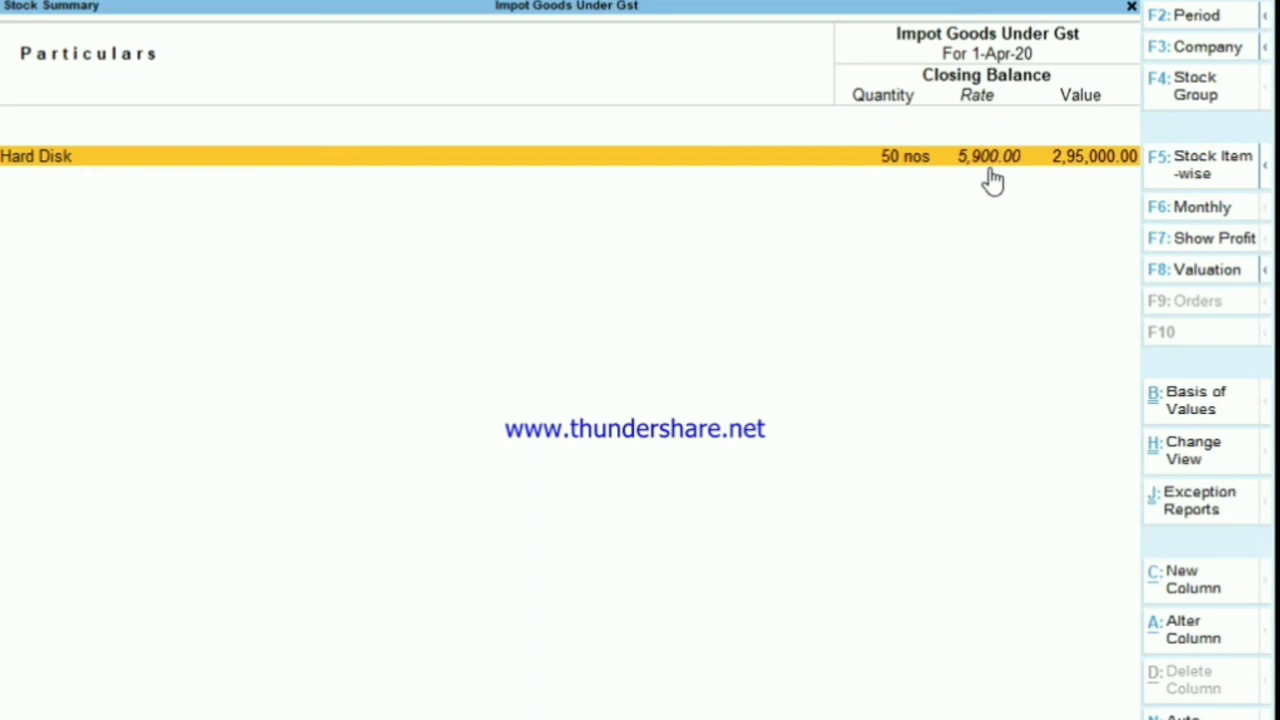
key(Escape)
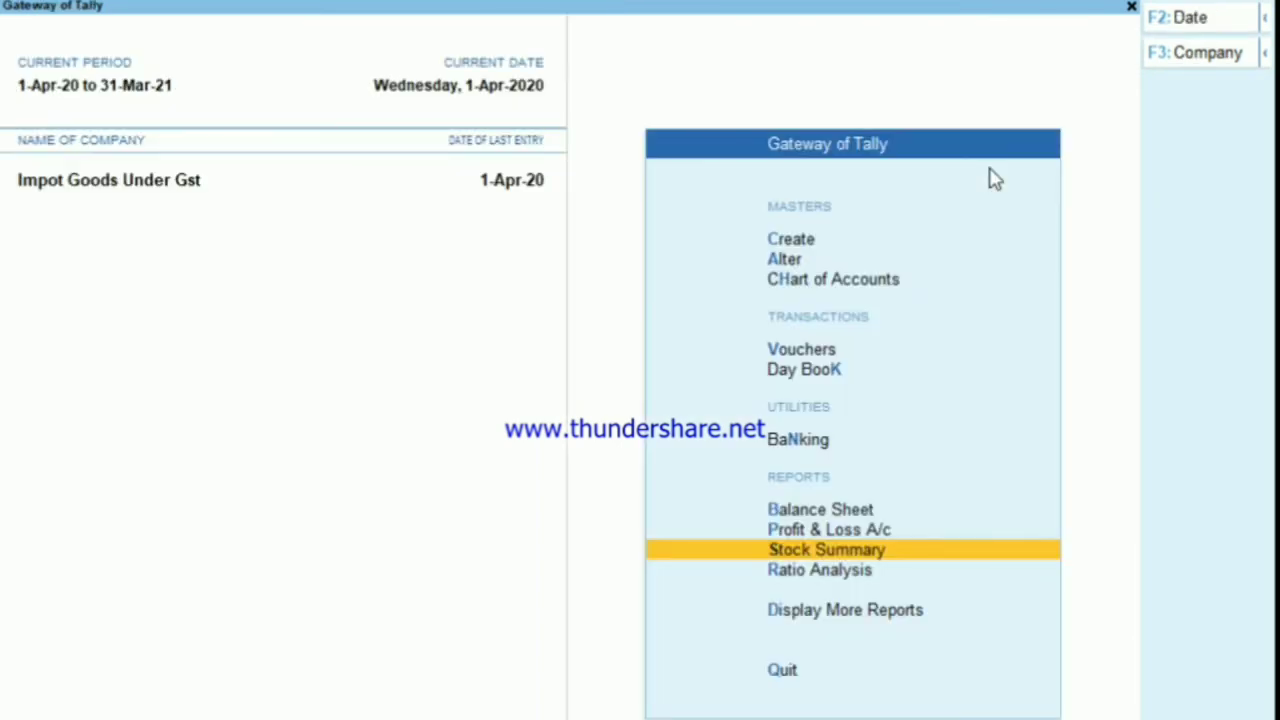
View the Balance Sheet in detailed form and examine Duties & Taxes under Current Liabilities.
key(Up)
key(Up)
key(Return)
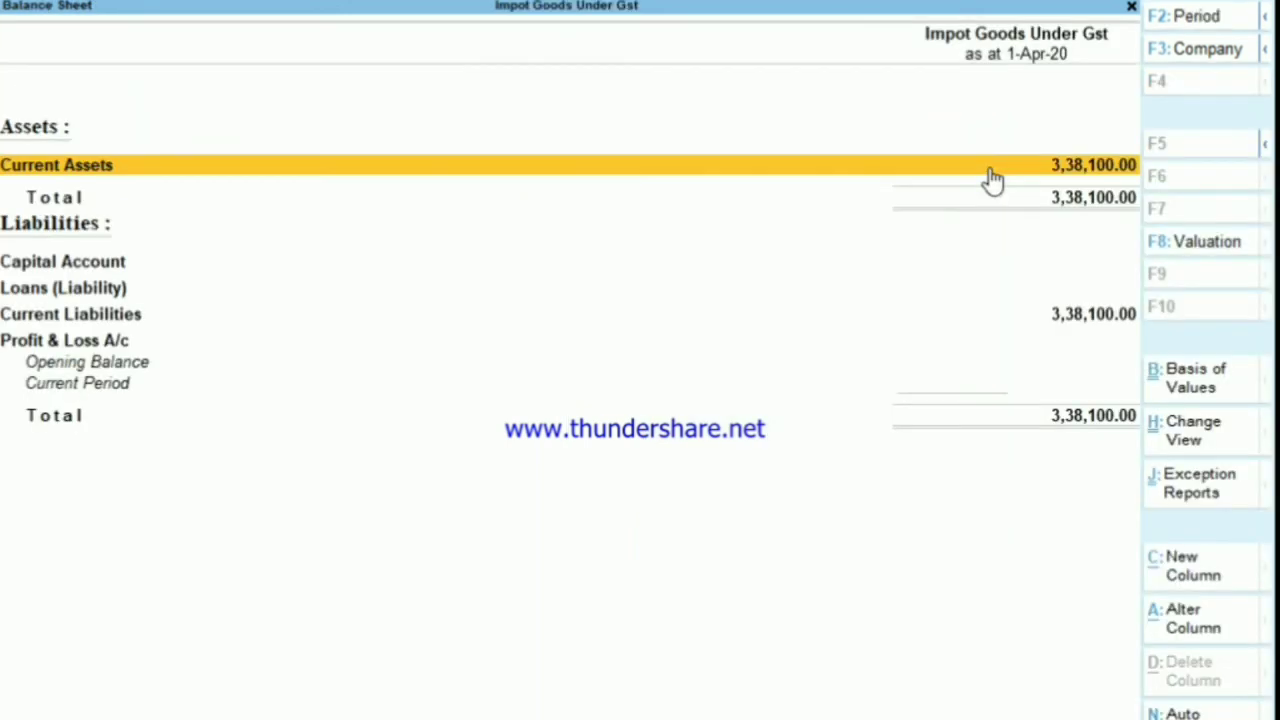
key(F5)
key(Down)
key(Down)
key(Down)
key(Down)
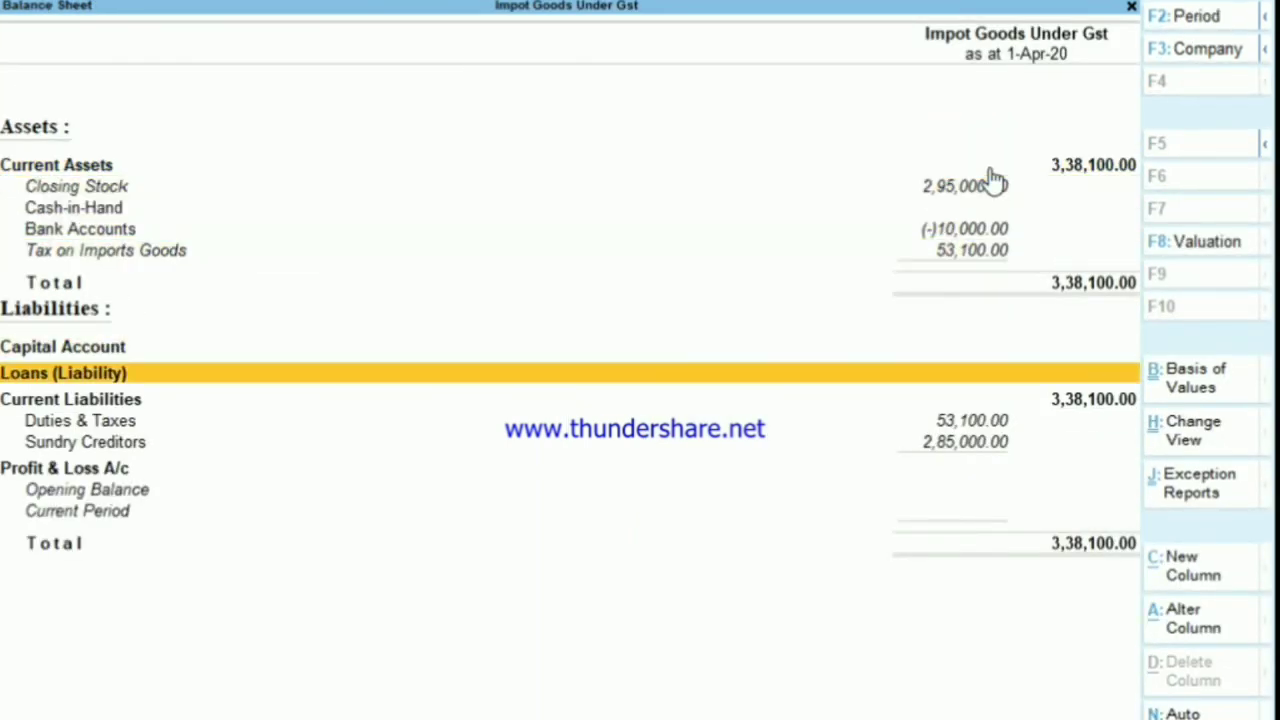
key(Down)
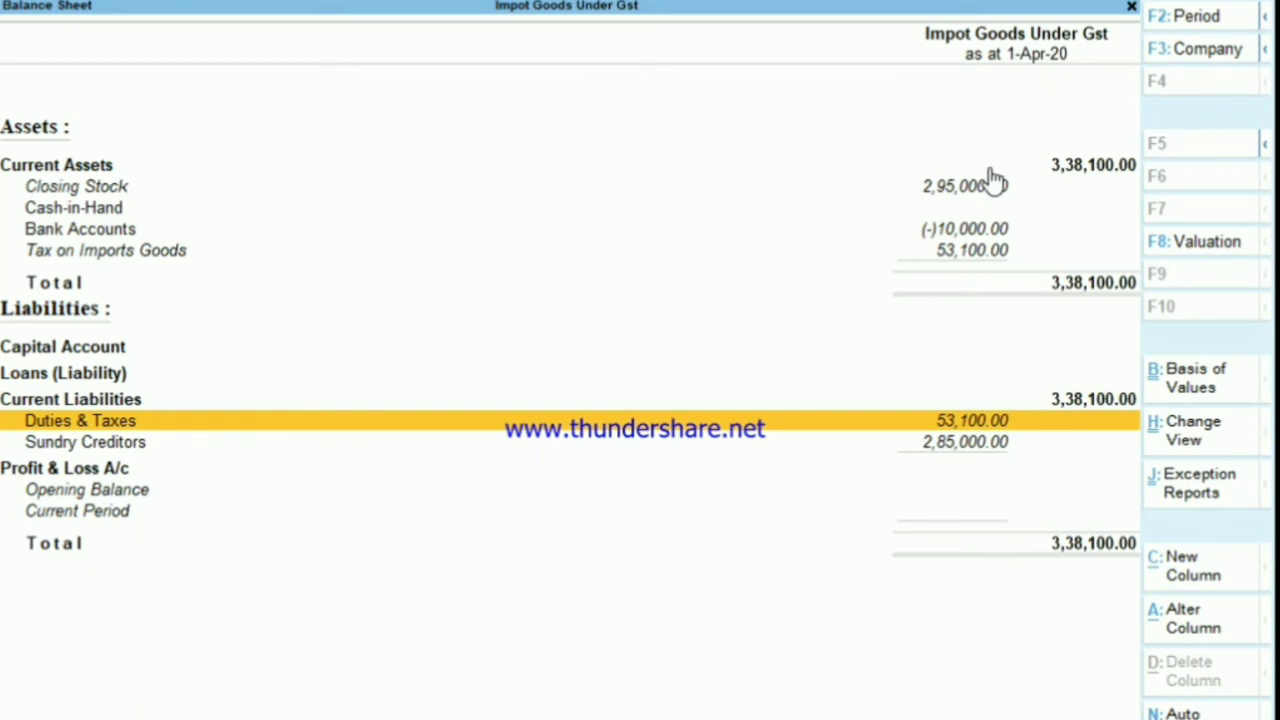
key(Escape)
Start a new Payment voucher from the Gateway of Tally.
key(Up)
key(Up)
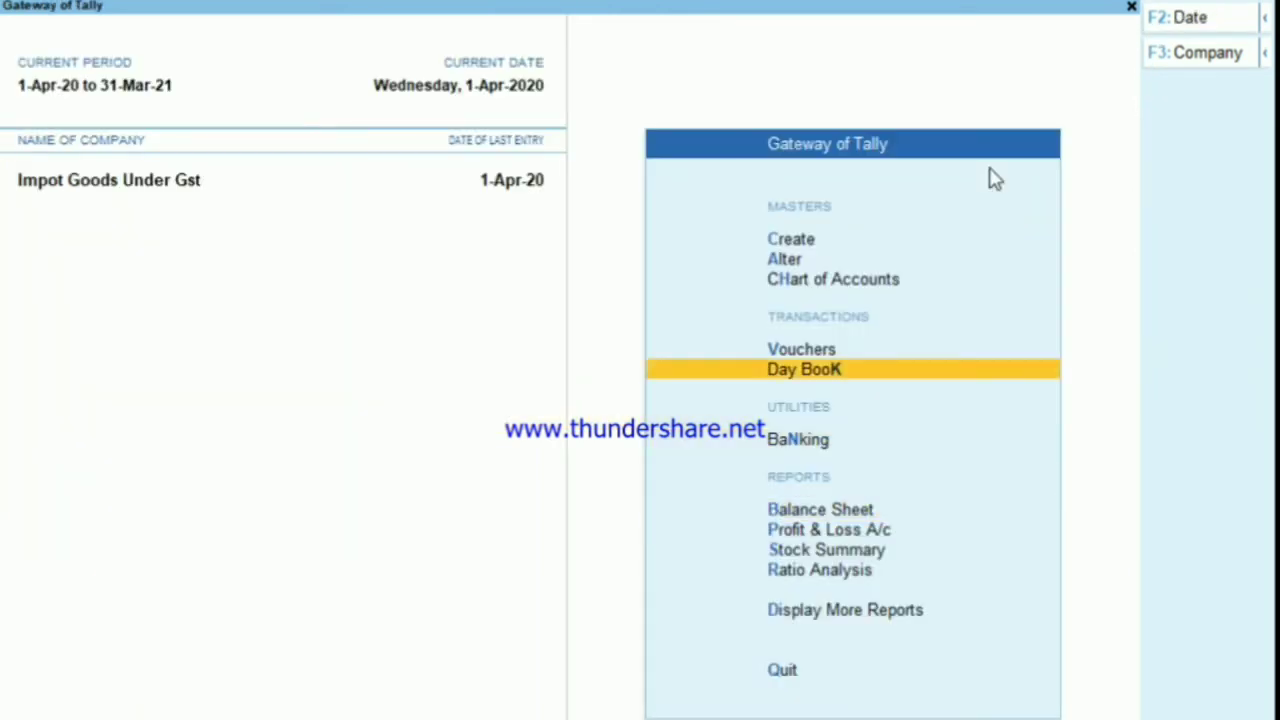
key(Up)
key(Return)
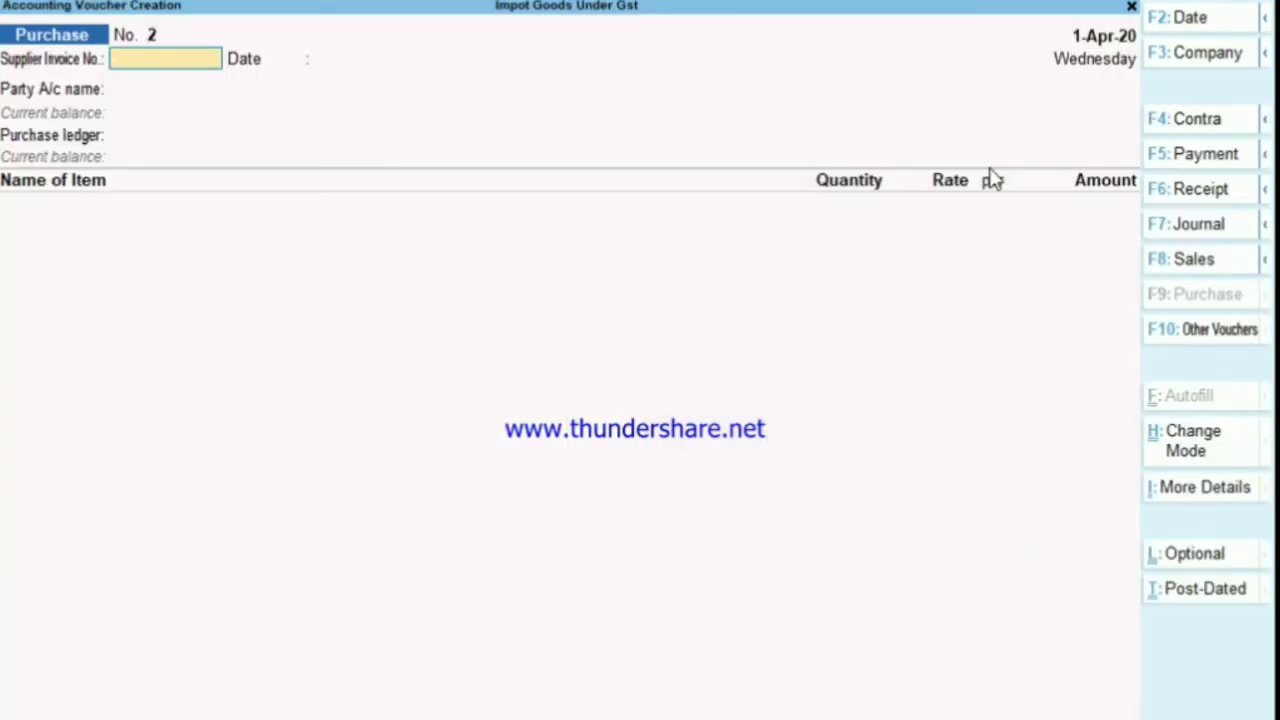
key(ctrl)
key(F5)
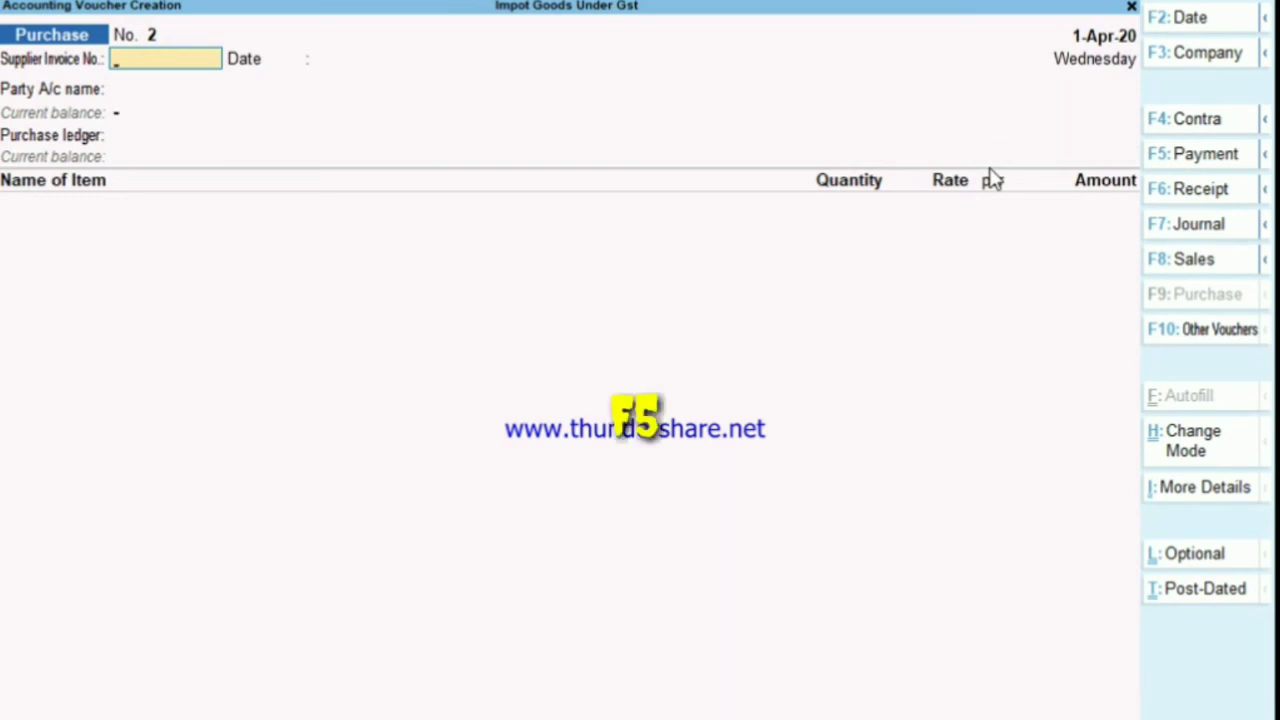
Autofill the payment as a Stat Payment for GST with payment type Regular, period 1-Mar-20 to 31-Mar-20.
key(ctrl)
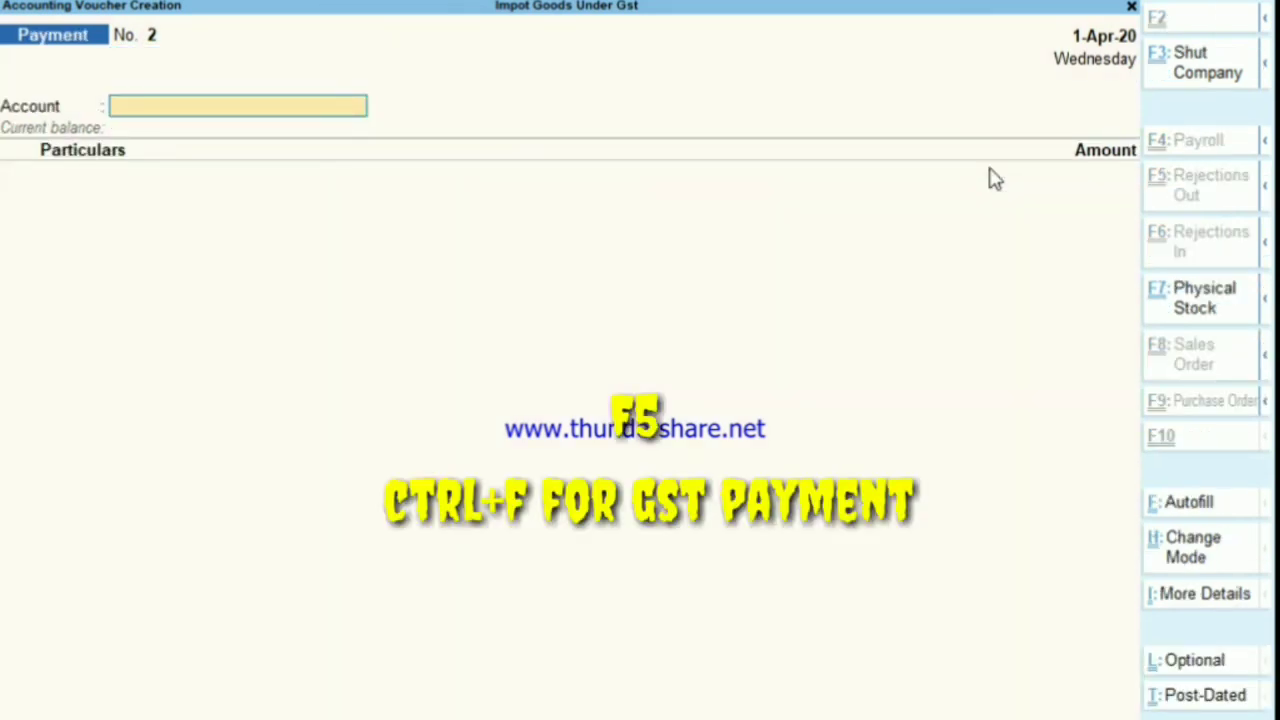
key(ctrl+f)
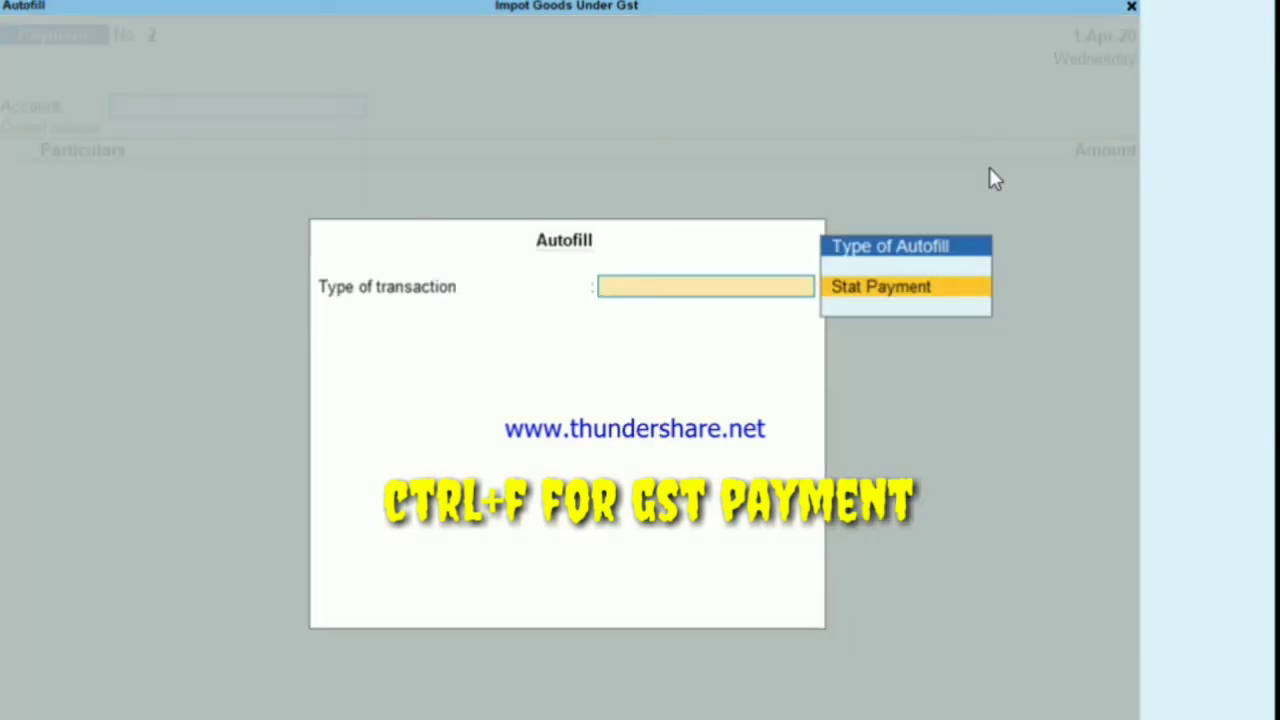
key(Return)
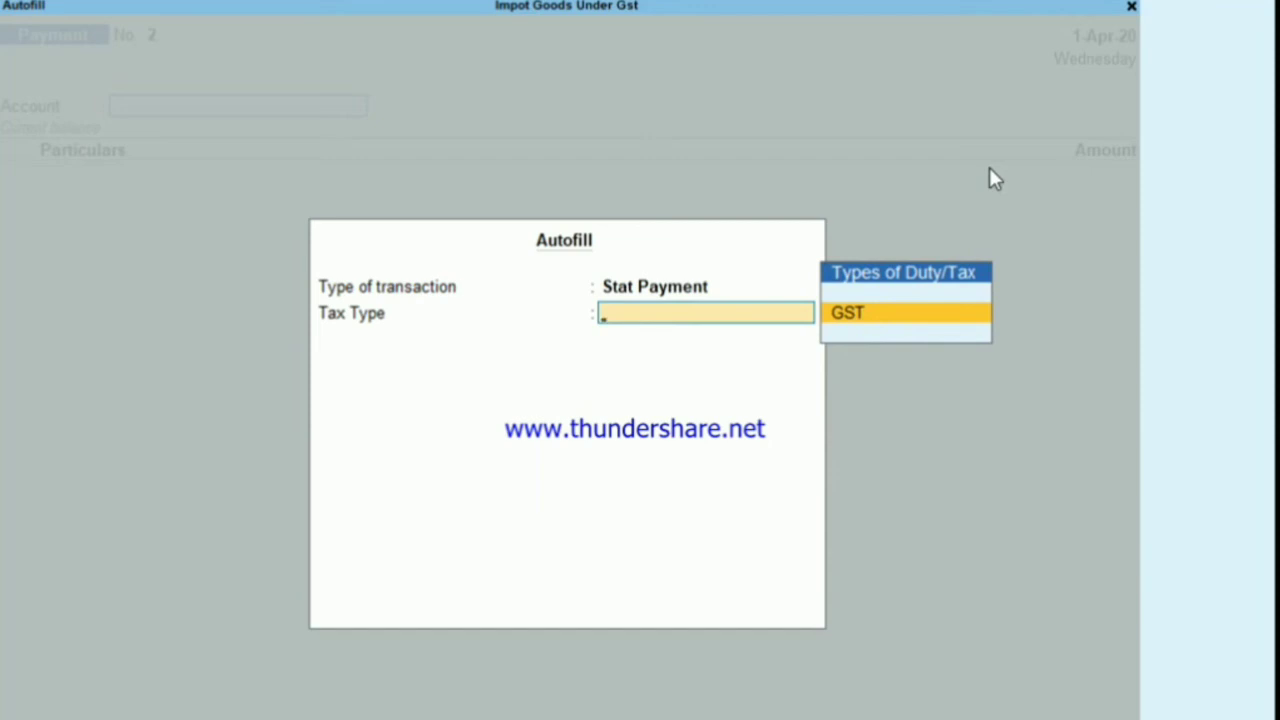
key(Return)
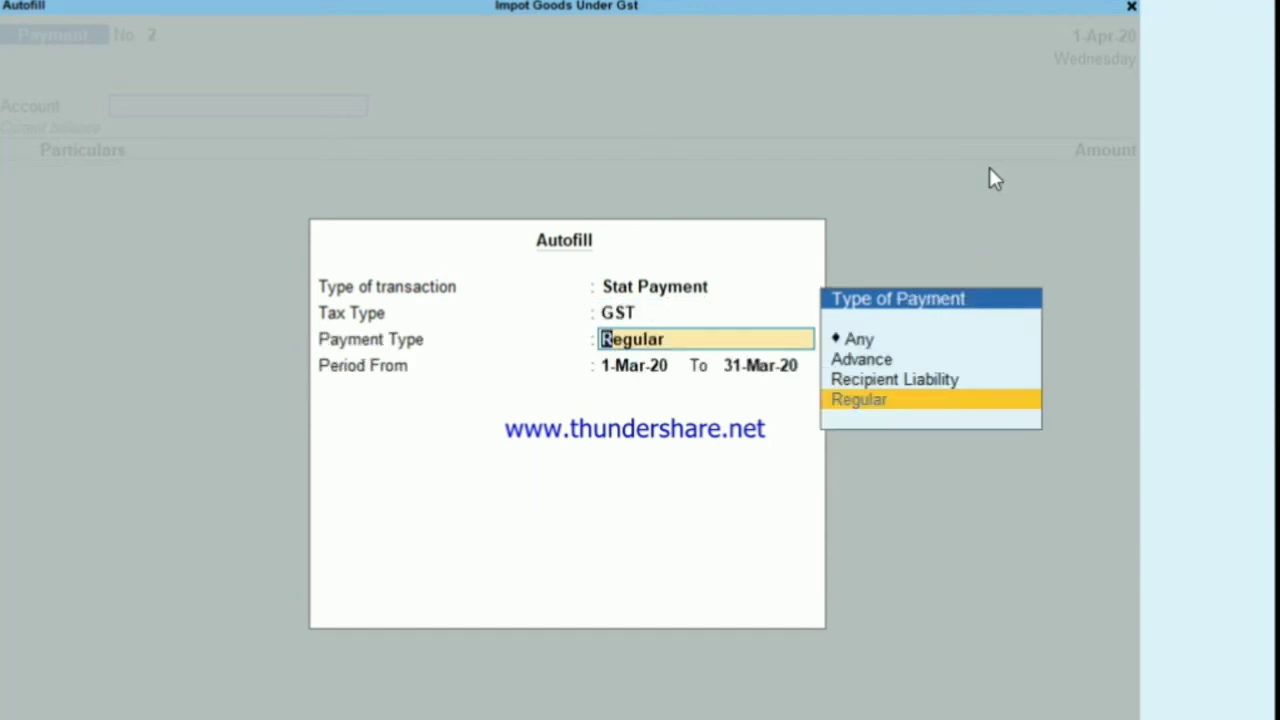
key(Return)
key(Return)
key(Return)
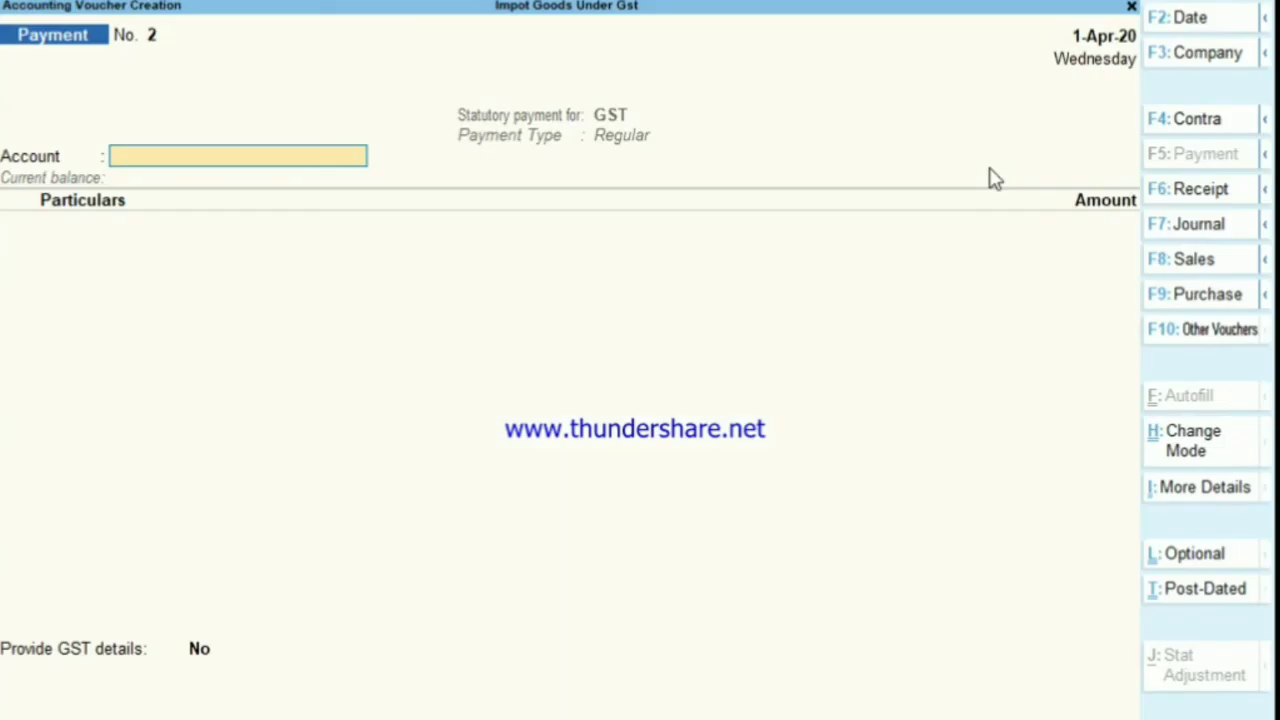
Pay 53,100 from the Bank account against the Igst ledger.
key(Down)
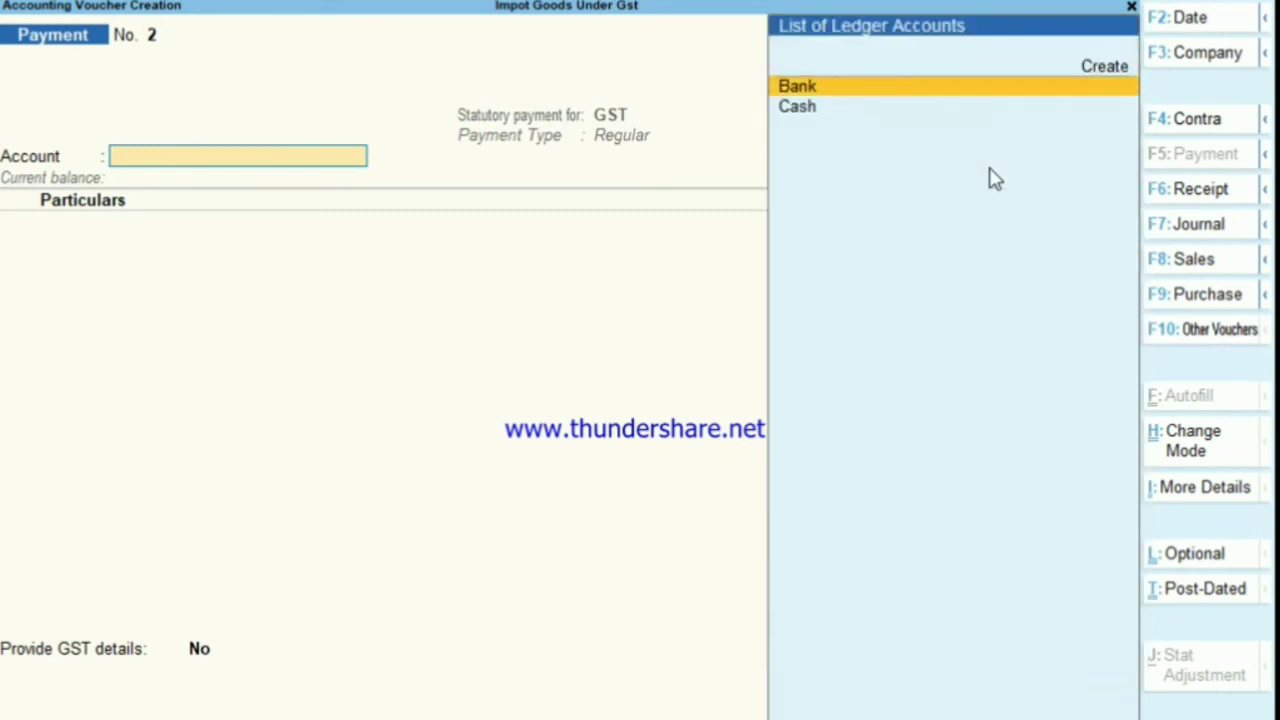
key(Return)
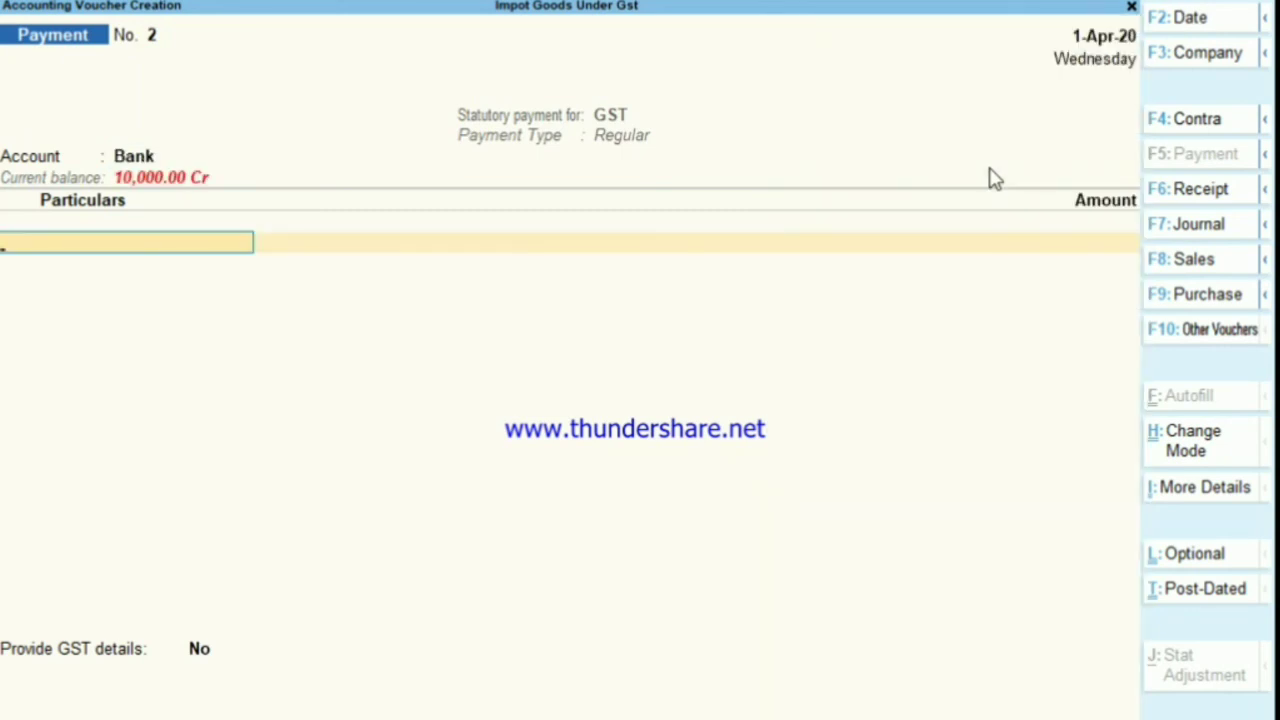
text(Ig)
key(Return)
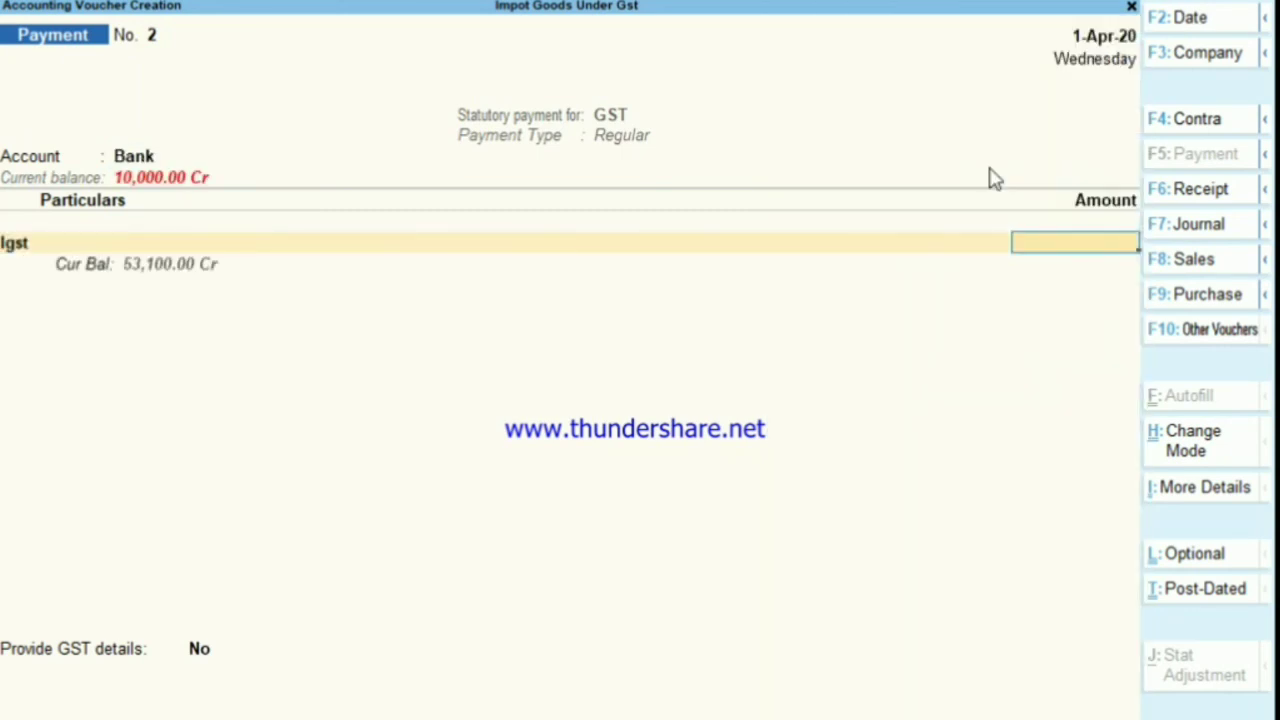
text(53100)
key(Return)
key(Return)
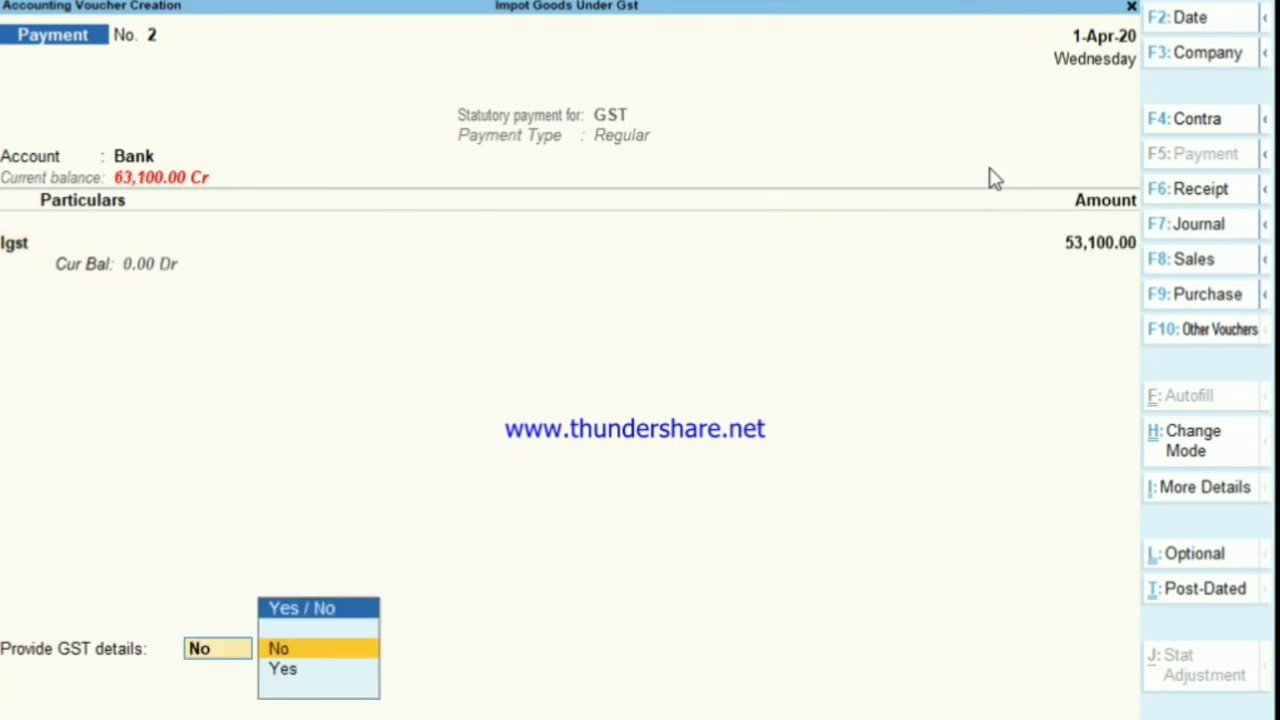
Keep Provide GST details at No, accept the remaining defaults, save the GST payment voucher and leave voucher entry.
key(Return)
key(Return)
key(Return)
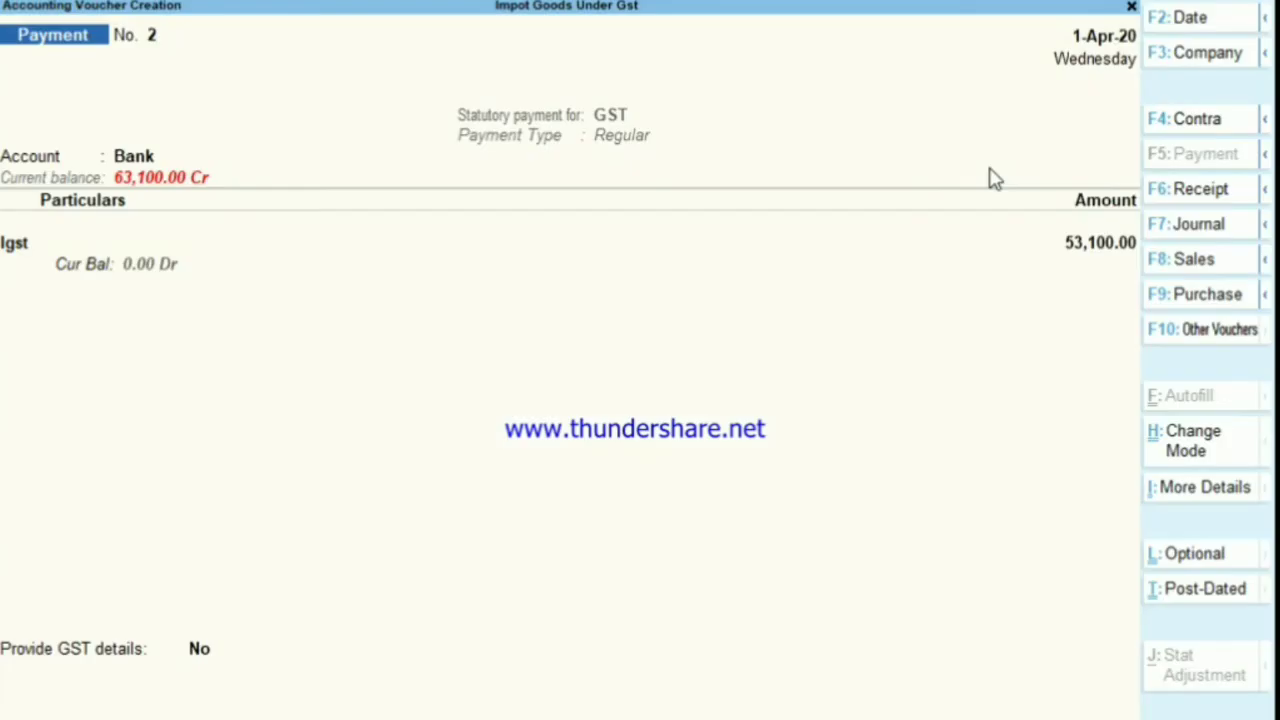
key(Return)
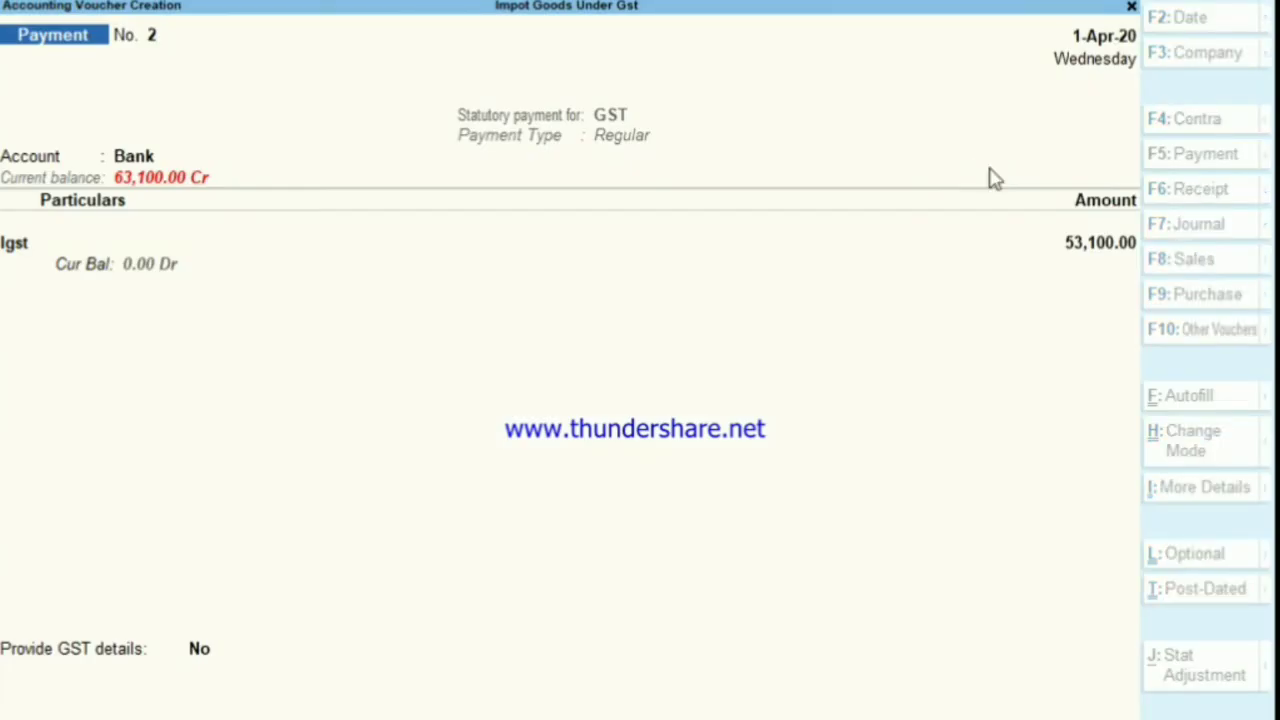
key(Return)
key(Return)
key(Escape)
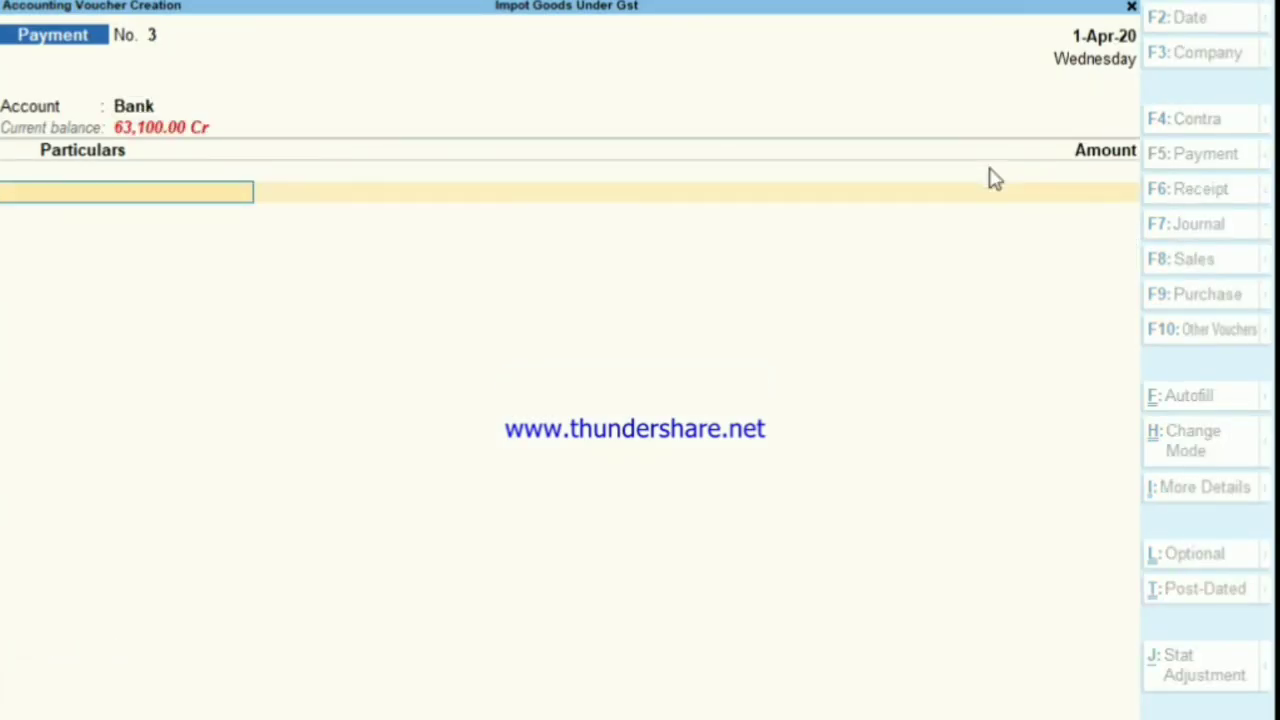
key(Escape)
key(Escape)
Reopen the Balance Sheet in detailed form to check bank and tax balances following the GST payment.
key(Down)
key(Down)
key(Down)
key(Down)
key(Down)
key(Down)
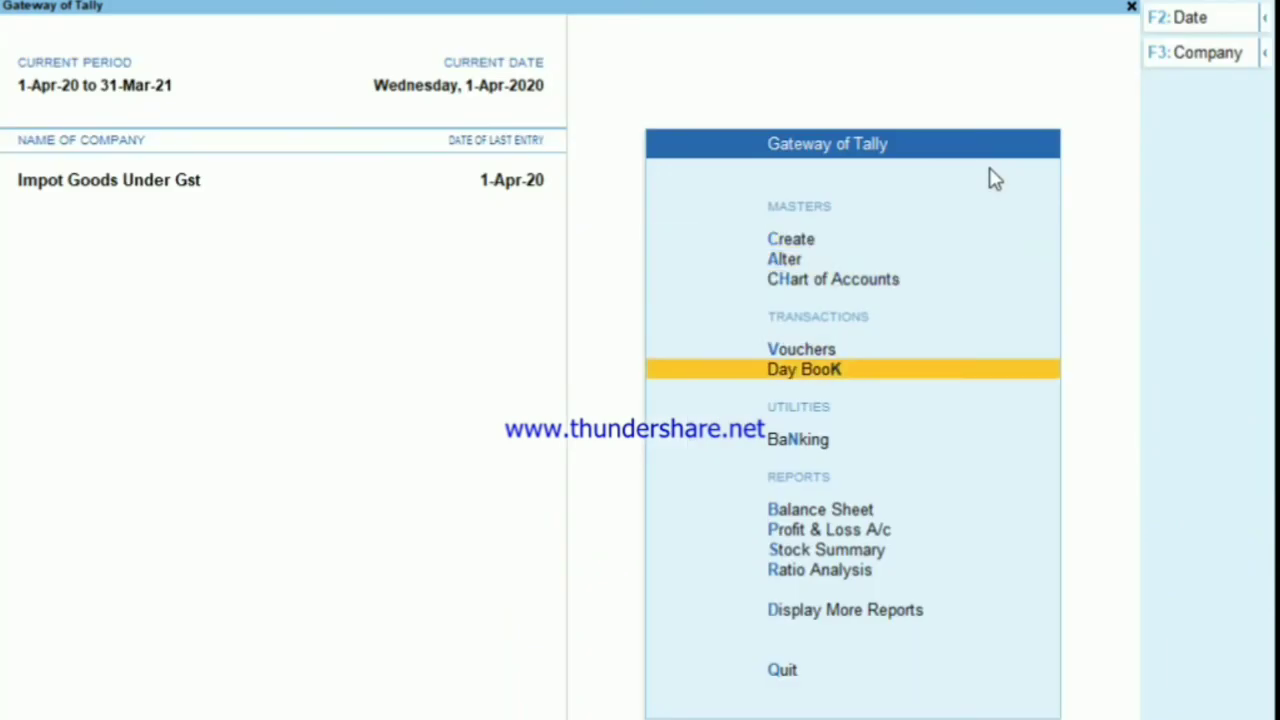
key(Return)
key(alt+F5)
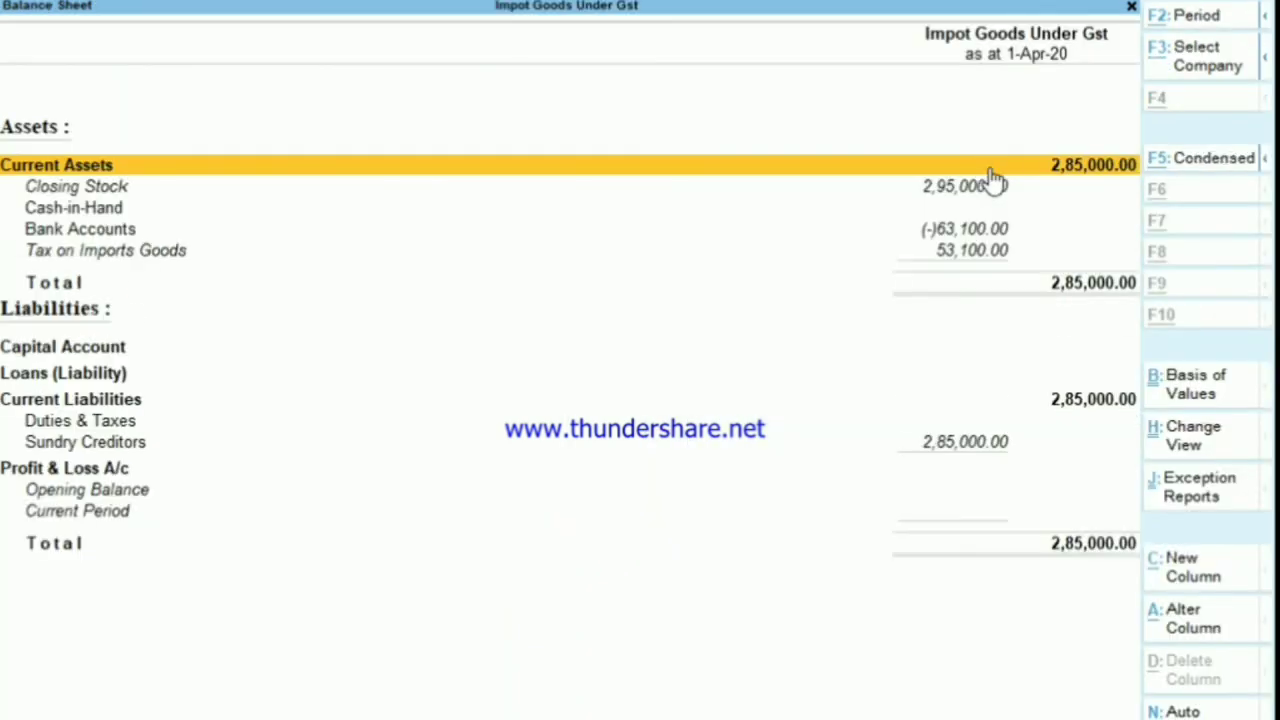
Examine the detailed Balance Sheet from Current Assets down to the Duties & Taxes entry.
key(Down)
key(Down)
key(Down)
key(Down)
key(Down)
key(Down)
key(Down)
key(Down)
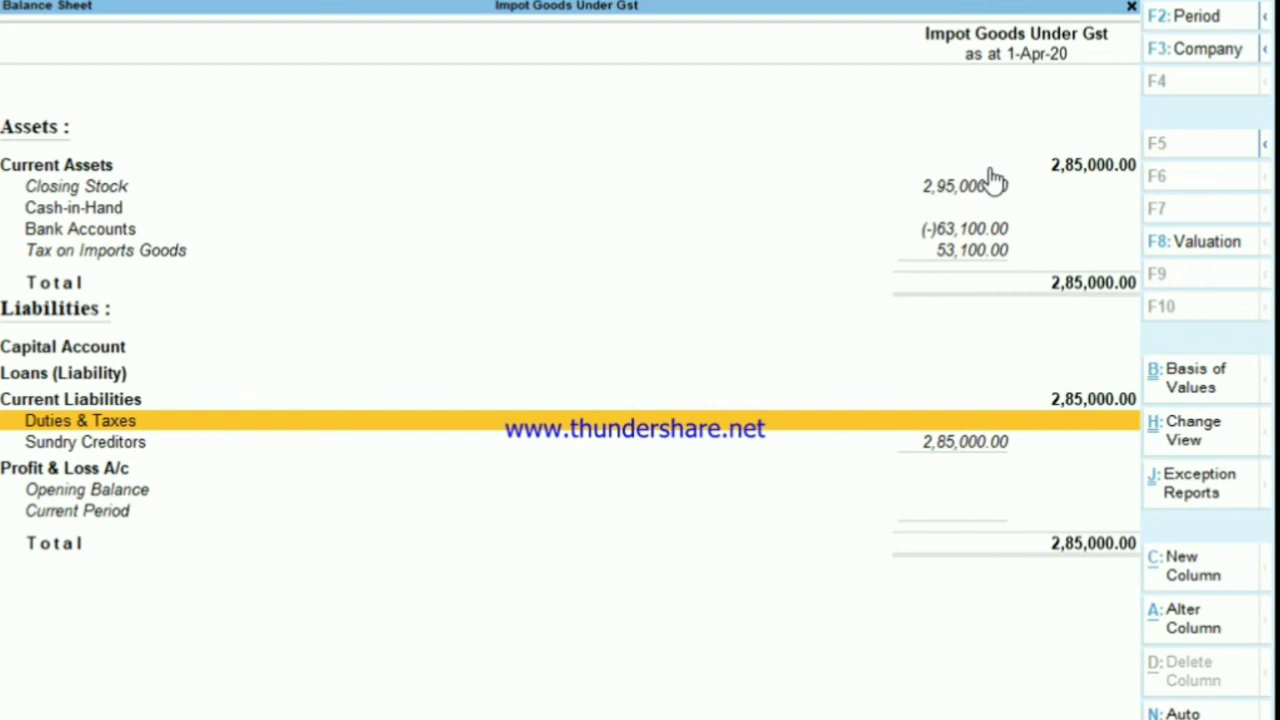
Leave the Balance Sheet and open a new Journal voucher.
key(Escape)
key(d)
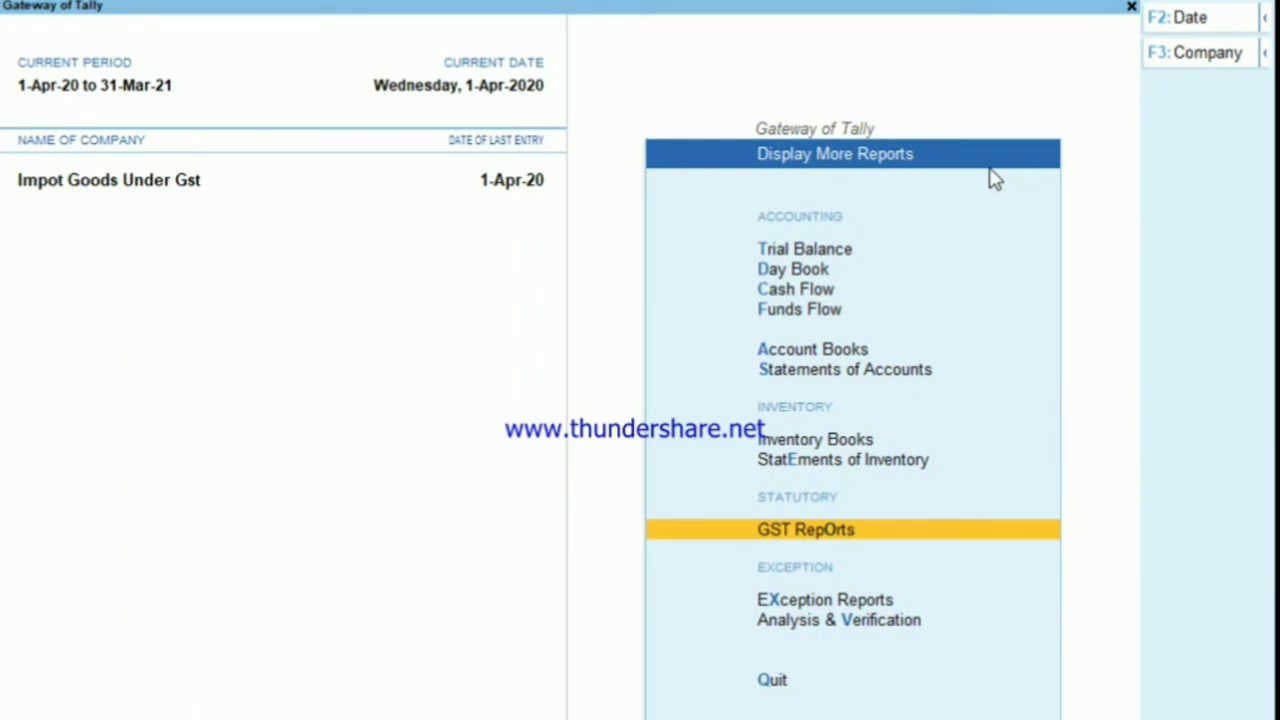
key(Escape)
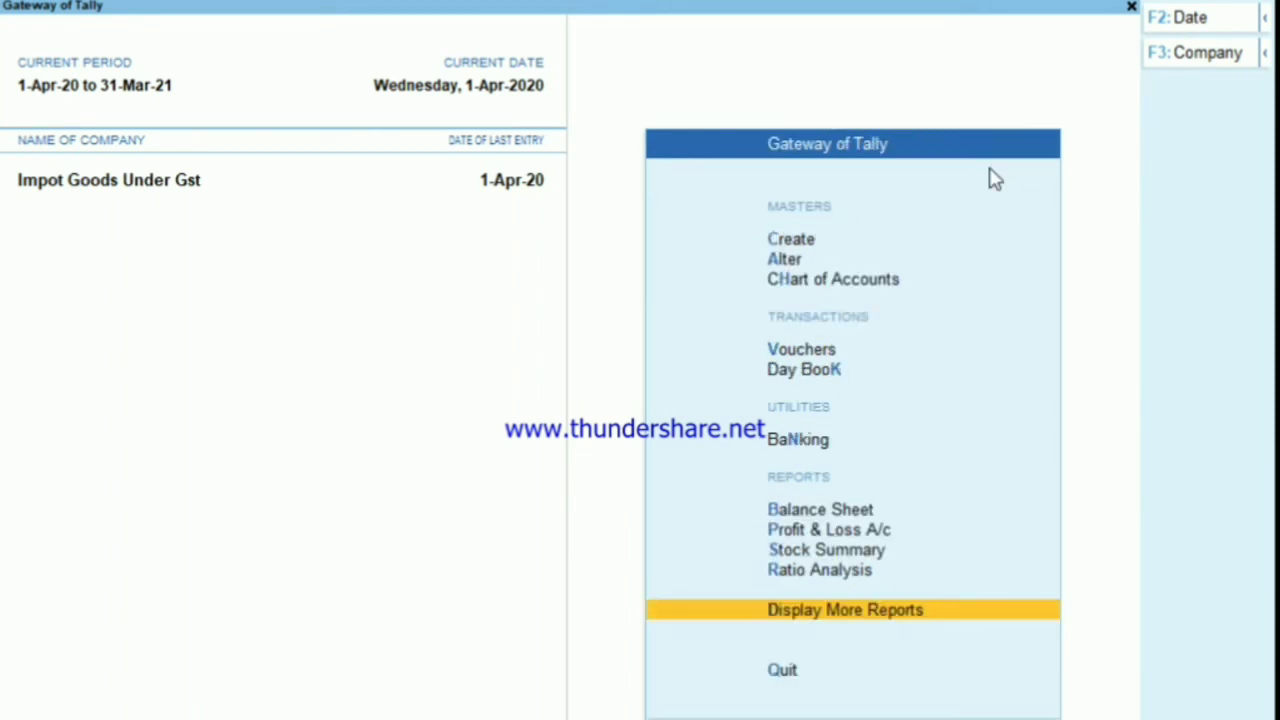
key(v)
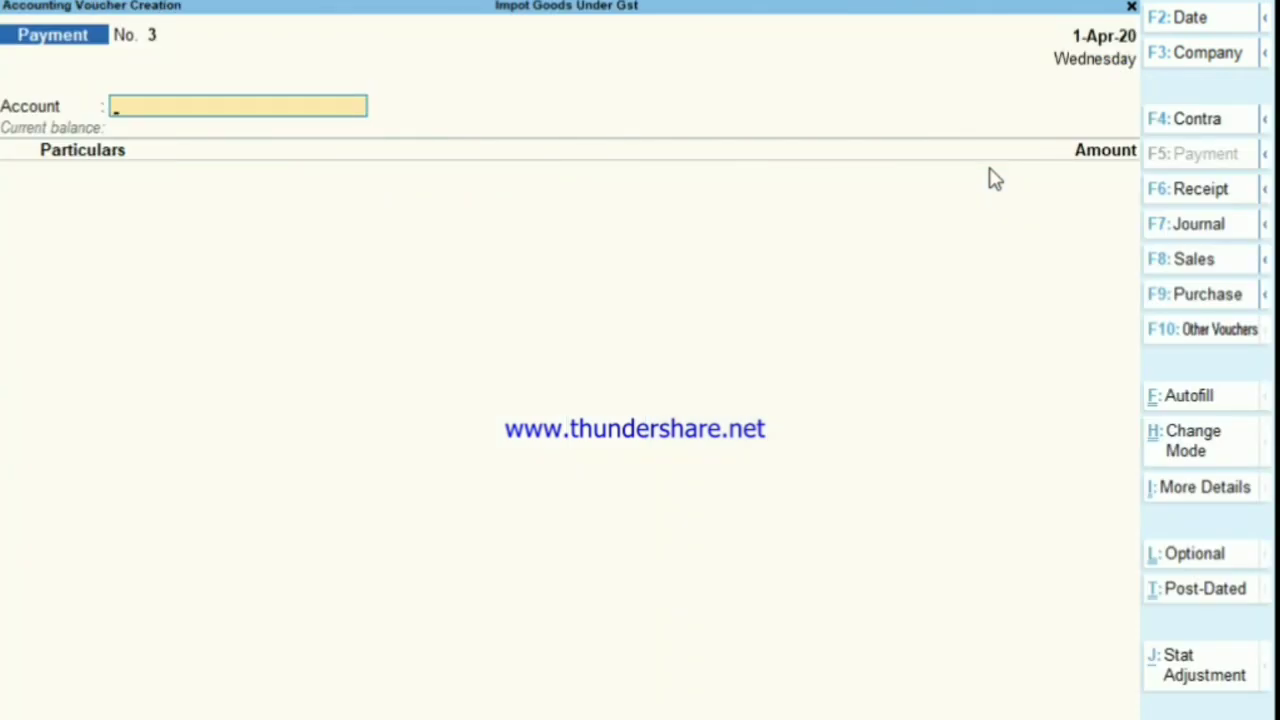
key(F7)
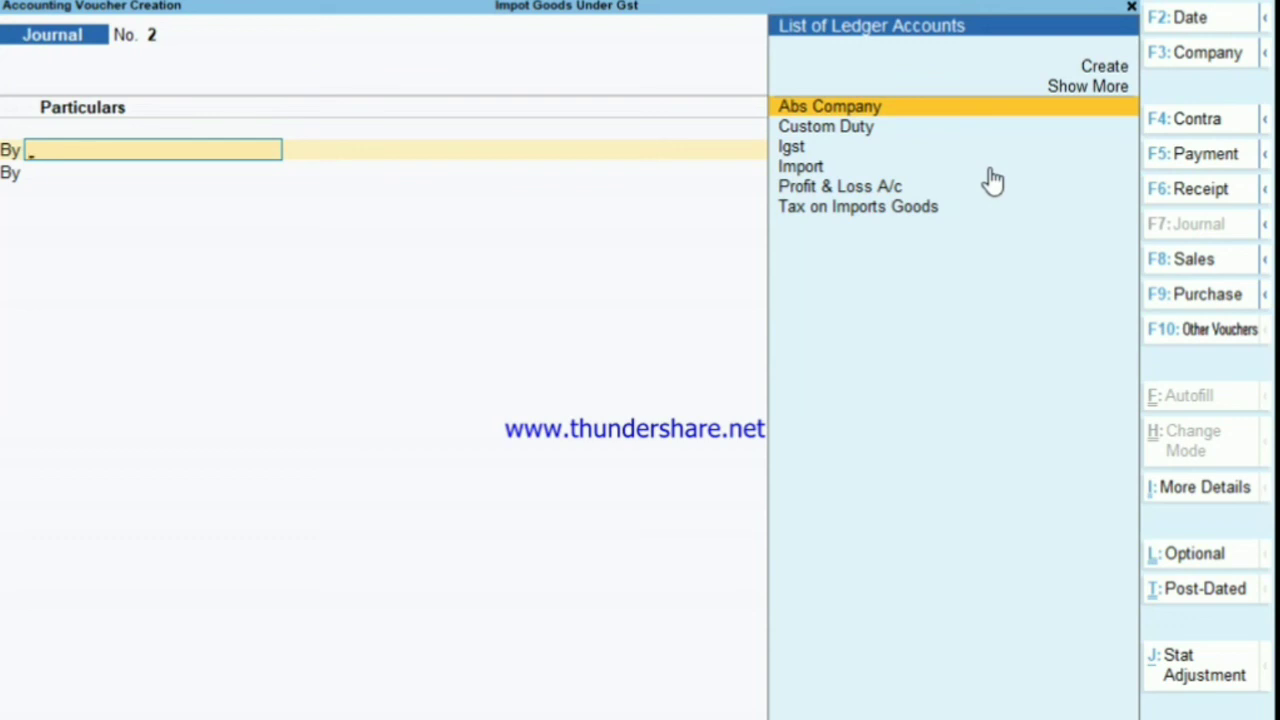
text(i)
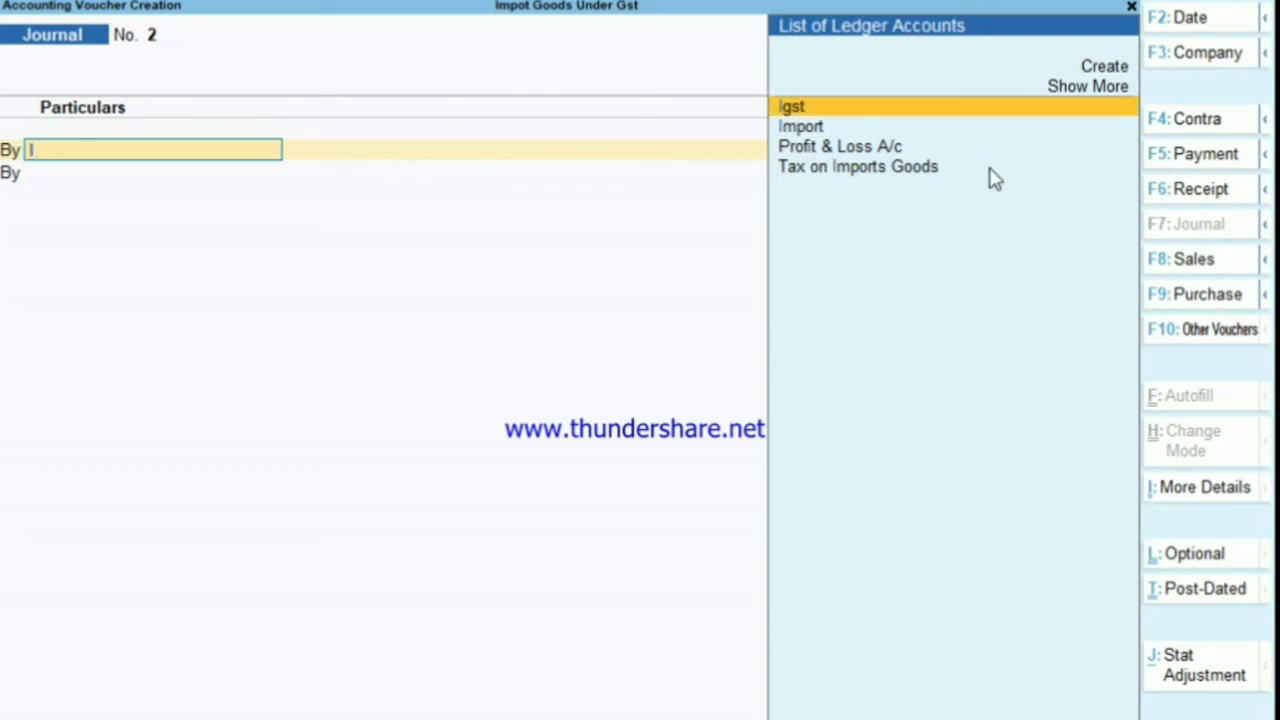
key(Return)
text(53100)
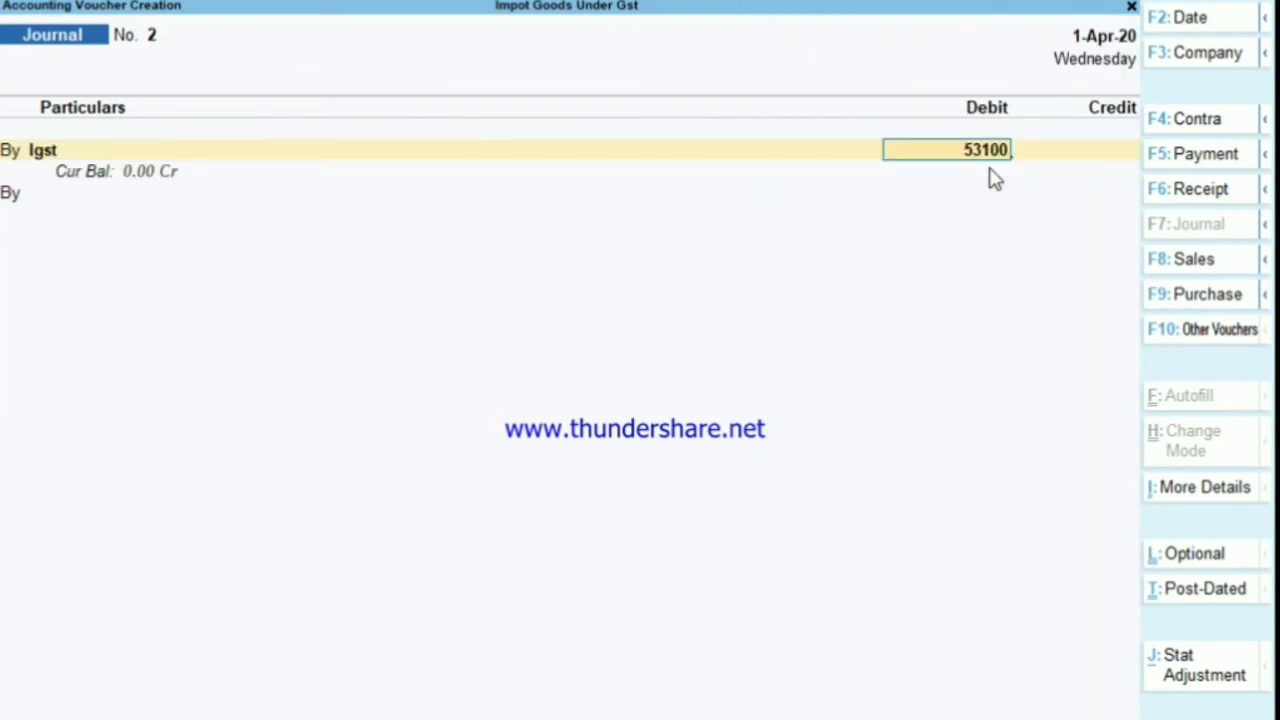
key(Return)
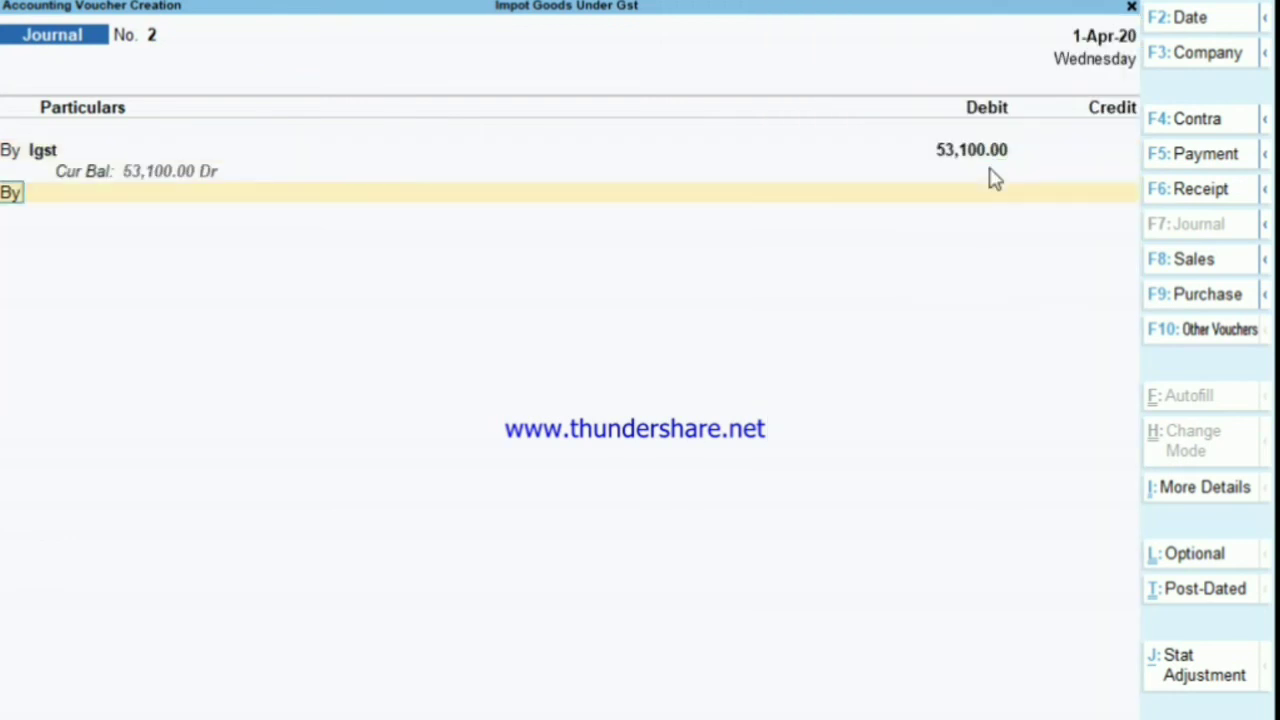
key(Return)
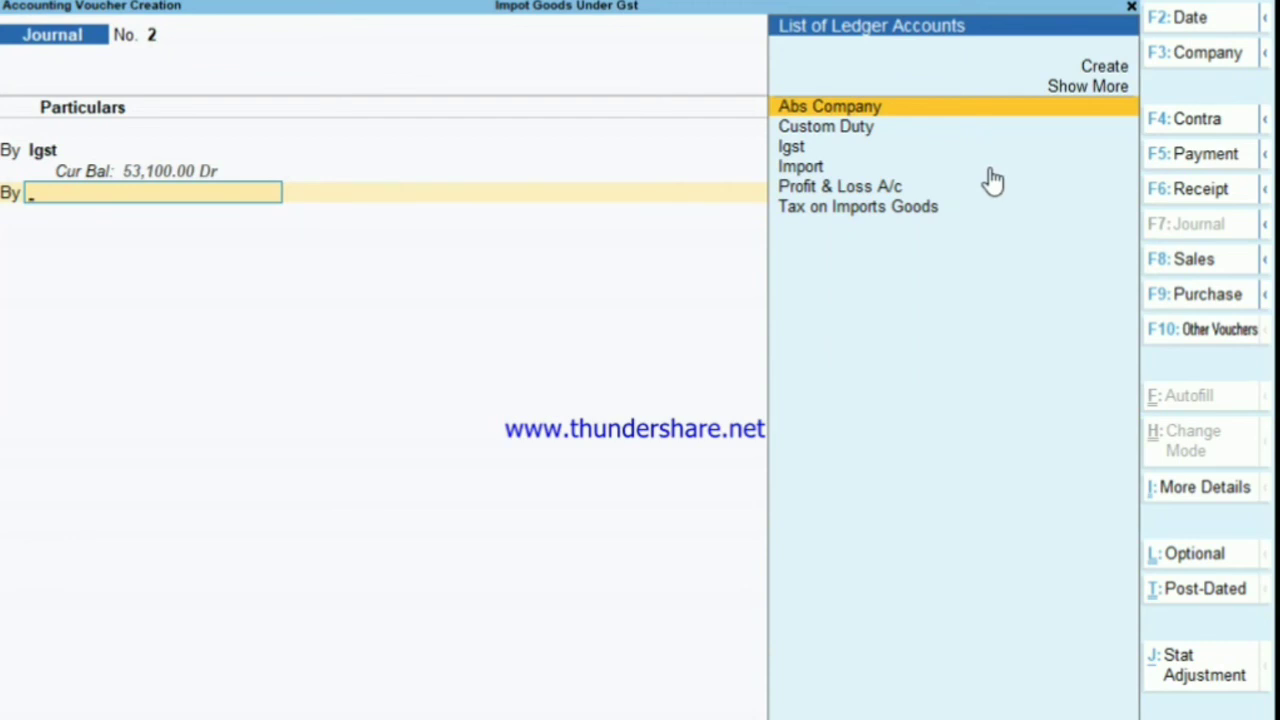
key(BackSpace)
key(t)
key(Down)
key(Down)
key(Down)
key(Down)
key(Down)
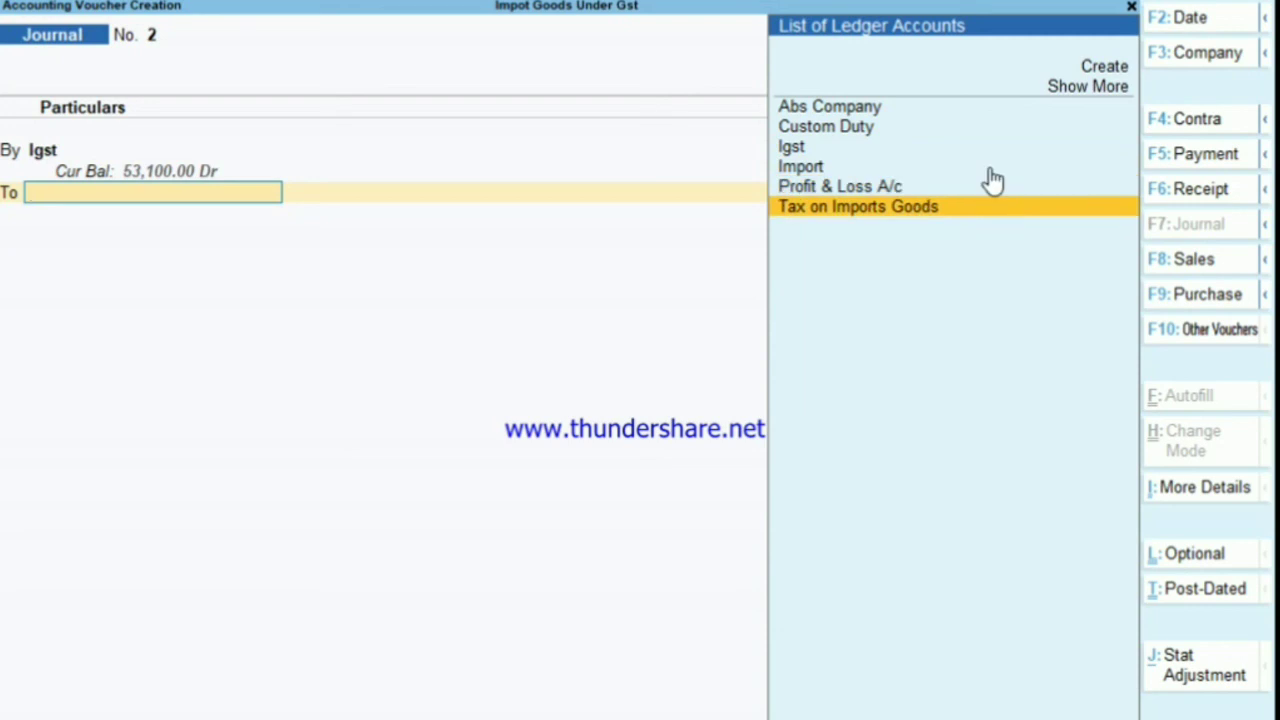
key(Escape)
key(Escape)
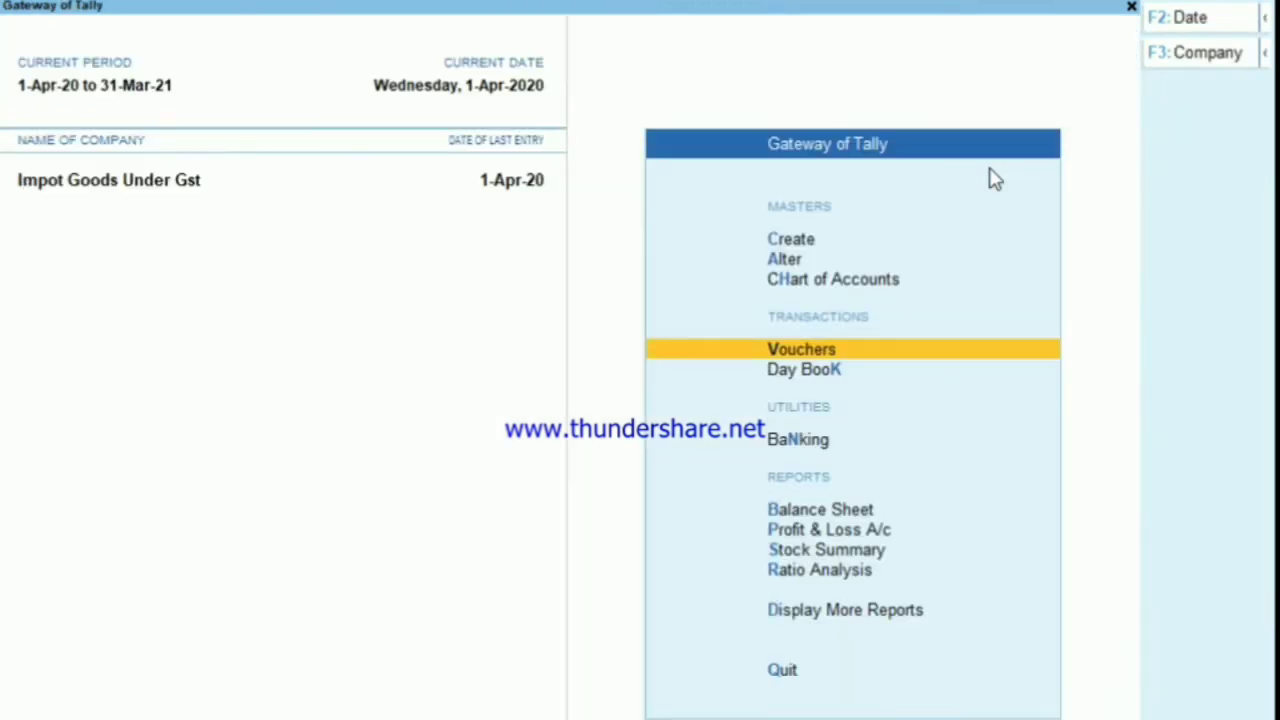
Reopen the Balance Sheet and expand it to the detailed form.
key(Down)
key(Down)
key(Down)
key(Down)
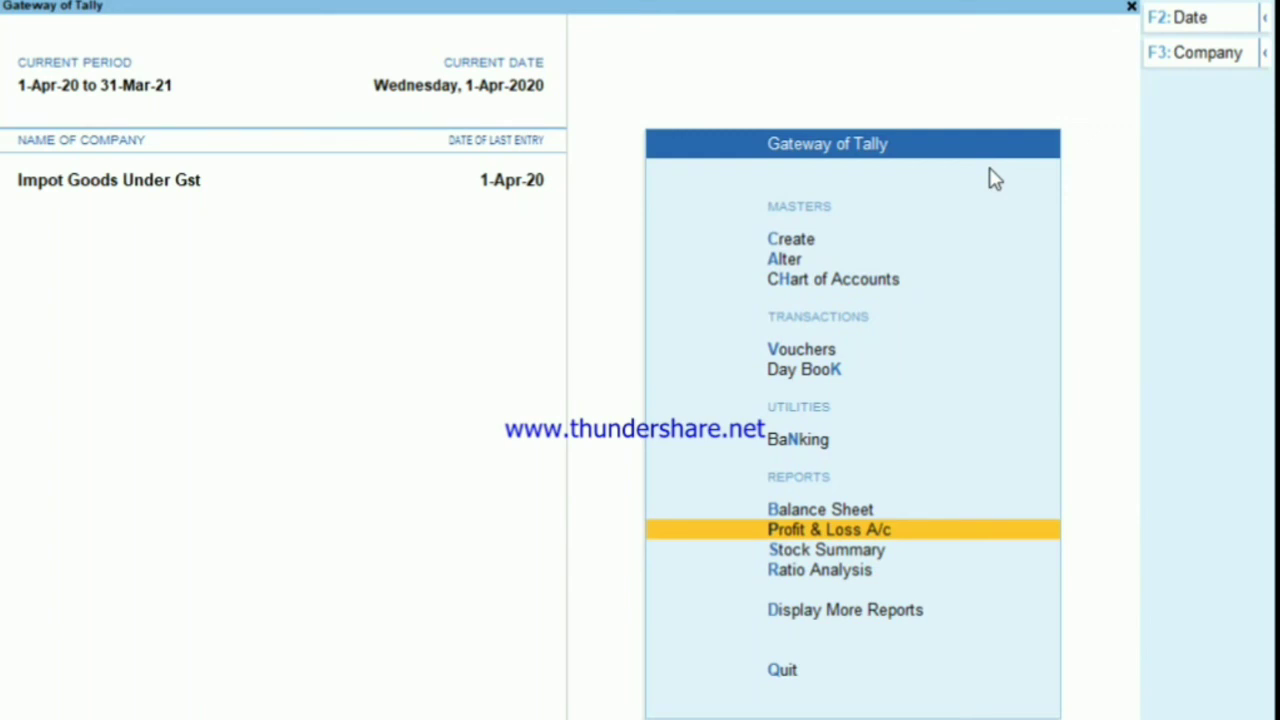
key(Down)
key(Up)
key(Up)
key(Return)
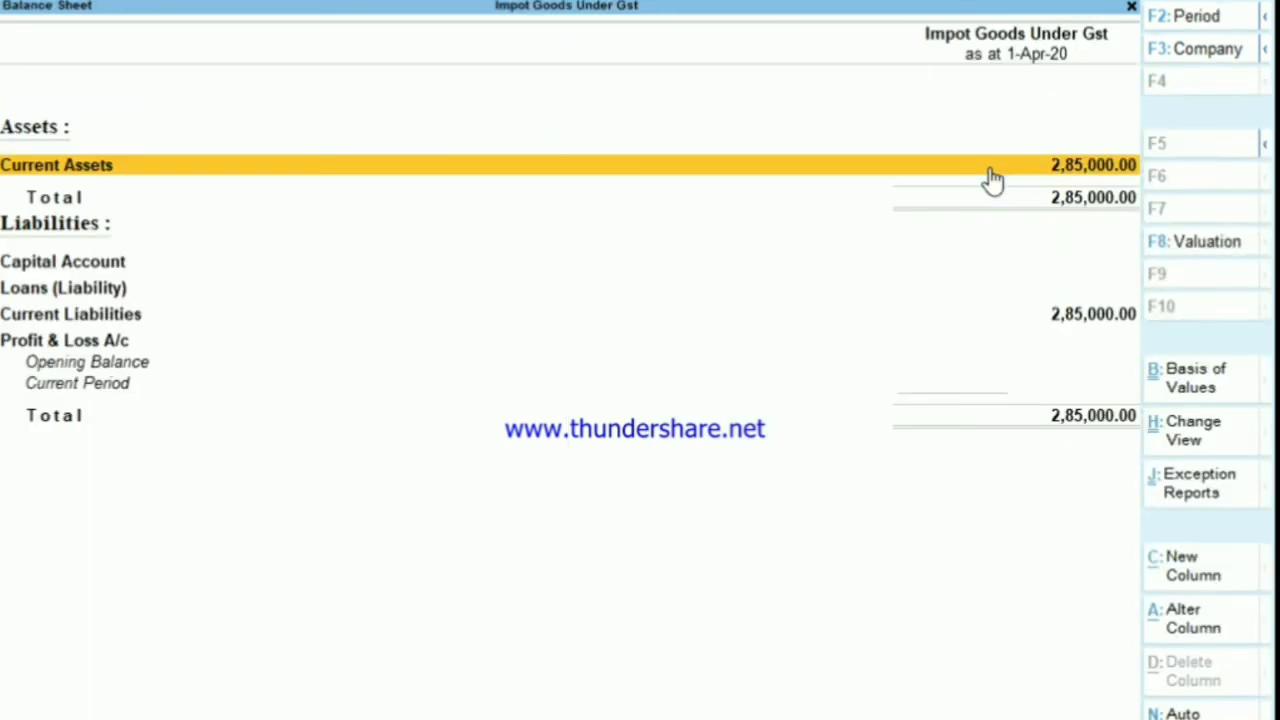
key(alt+F5)
Examine the Duties & Taxes, Bank Accounts and Tax on Imports Goods balances in the detailed report.
key(Down)
key(Down)
key(Down)
key(Down)
key(Down)
key(Down)
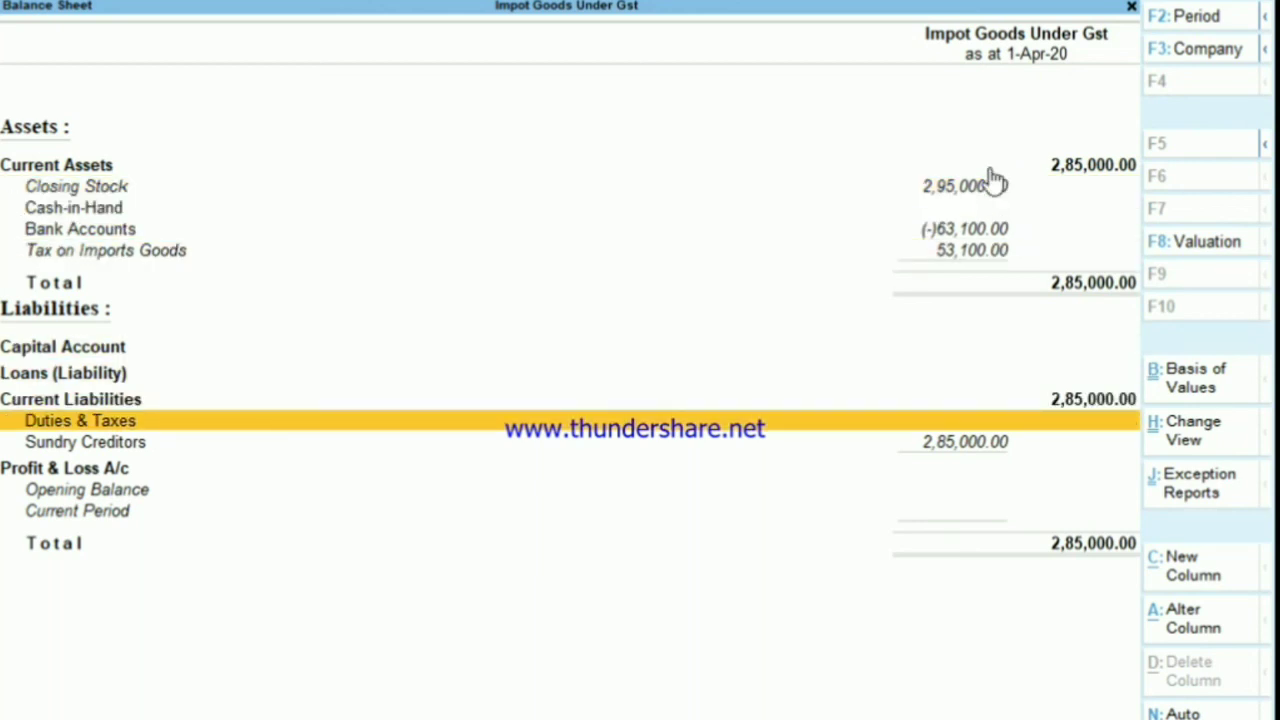
key(Up)
key(Up)
key(Up)
key(Up)
key(Up)
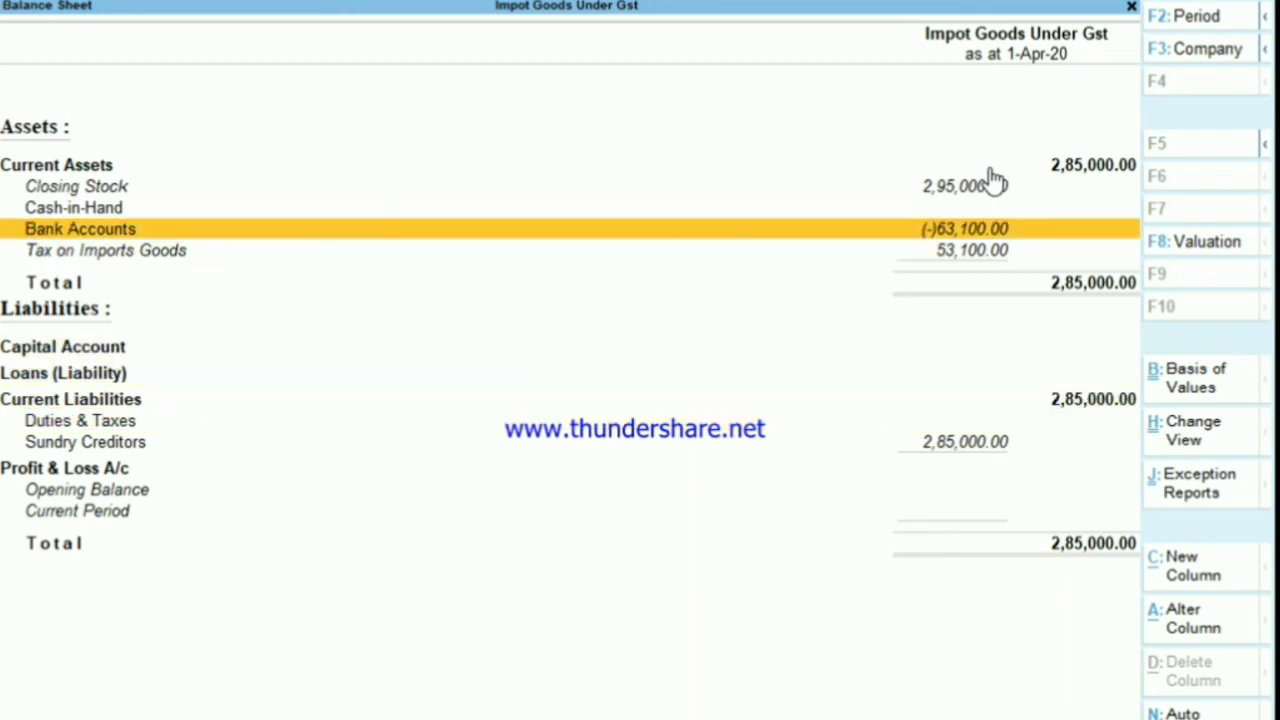
key(Down)
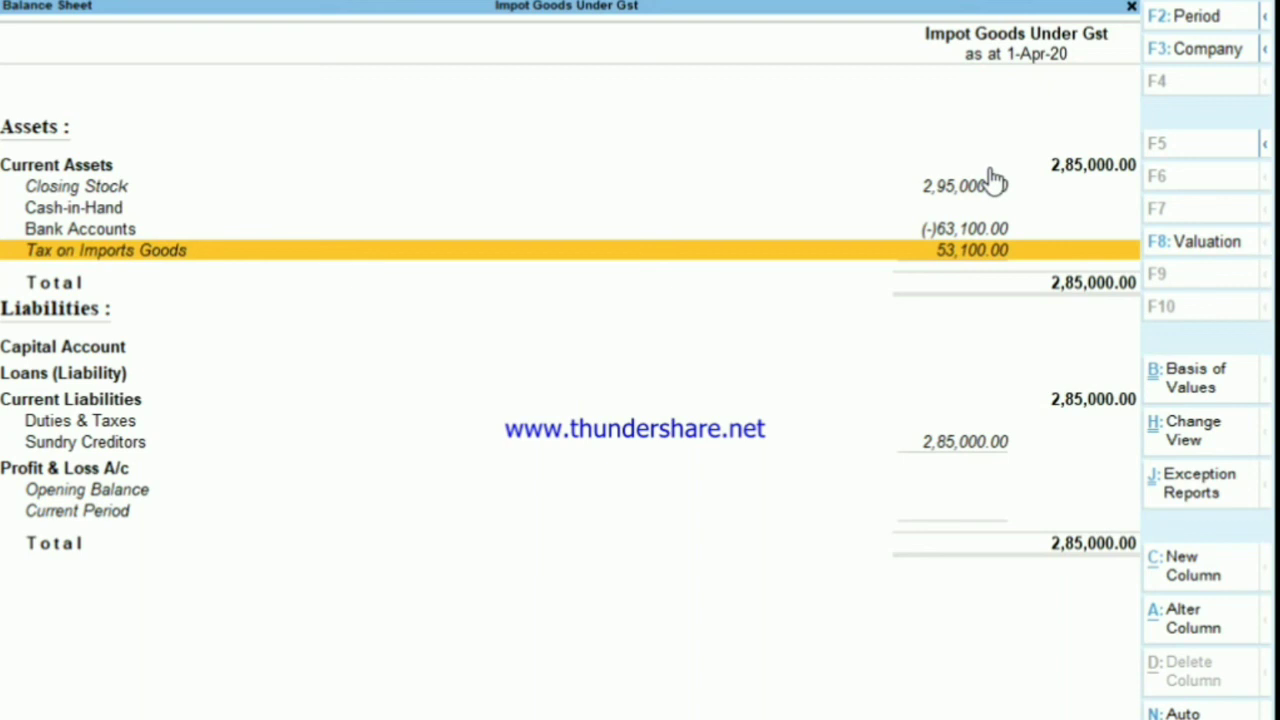
key(Down)
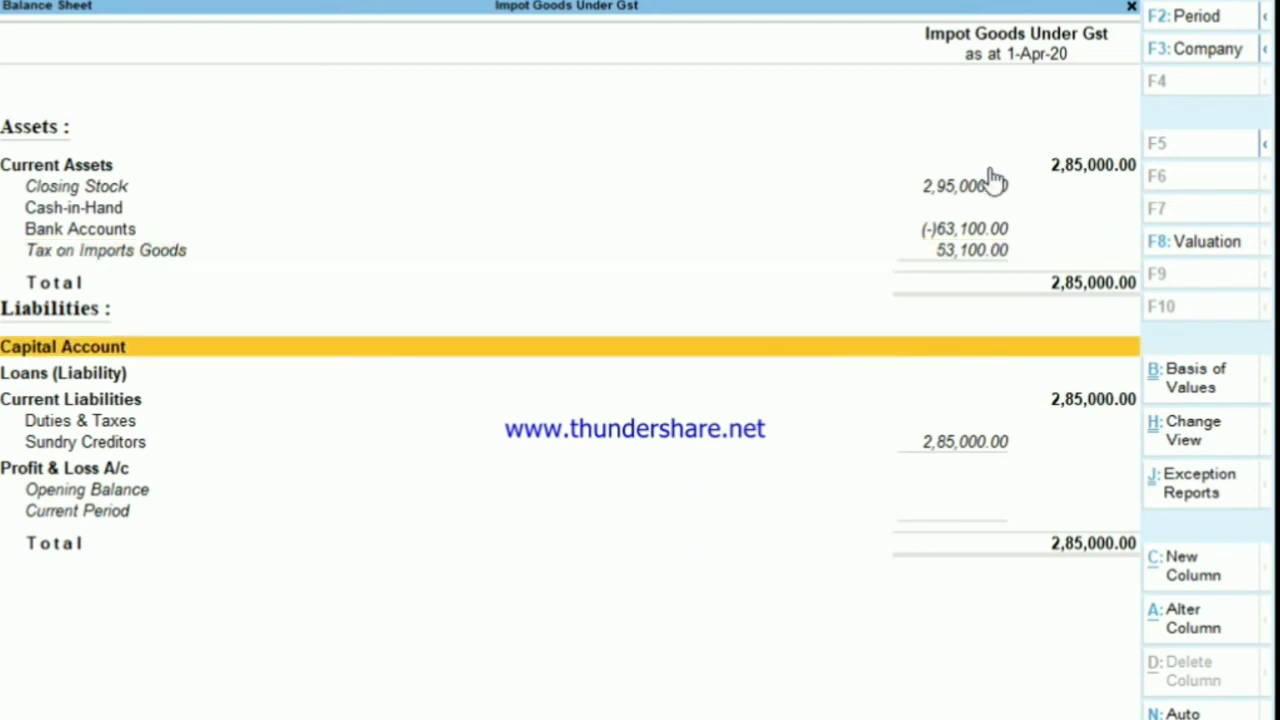
key(Up)
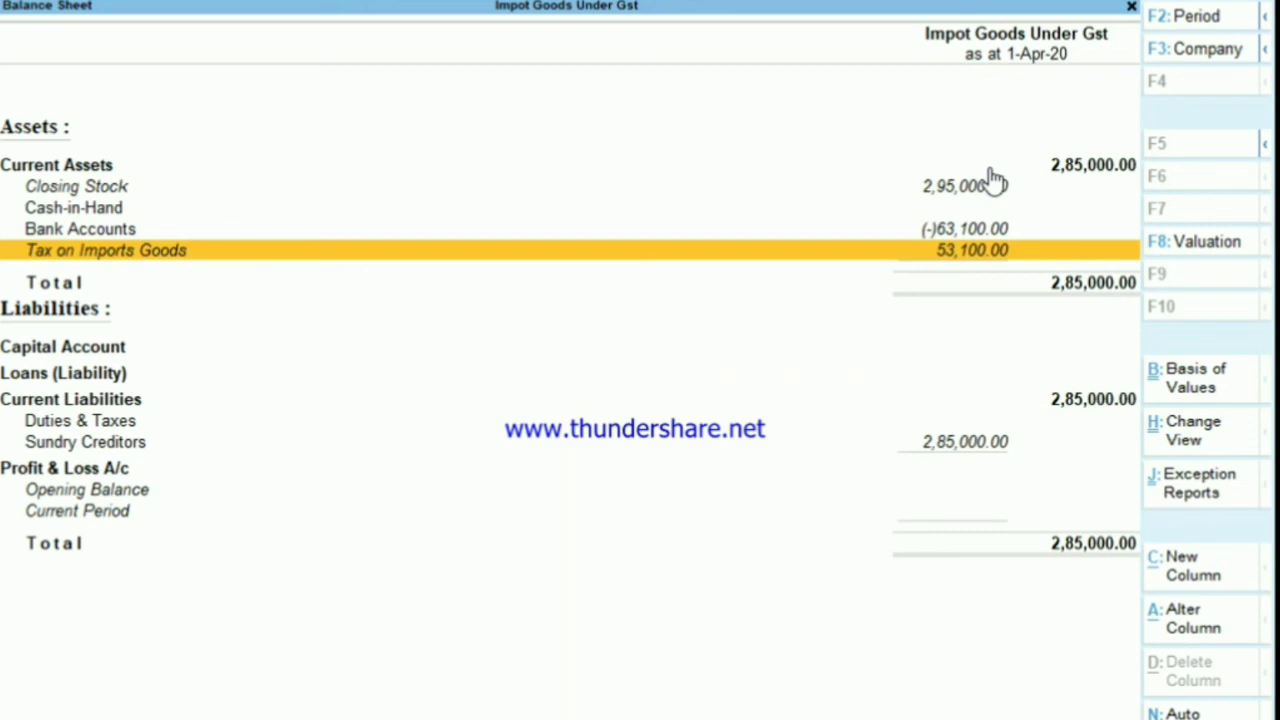
Close the Balance Sheet, return to the Journal voucher and choose Igst as the debit ledger.
key(Escape)
key(Up)
key(Up)
key(Up)
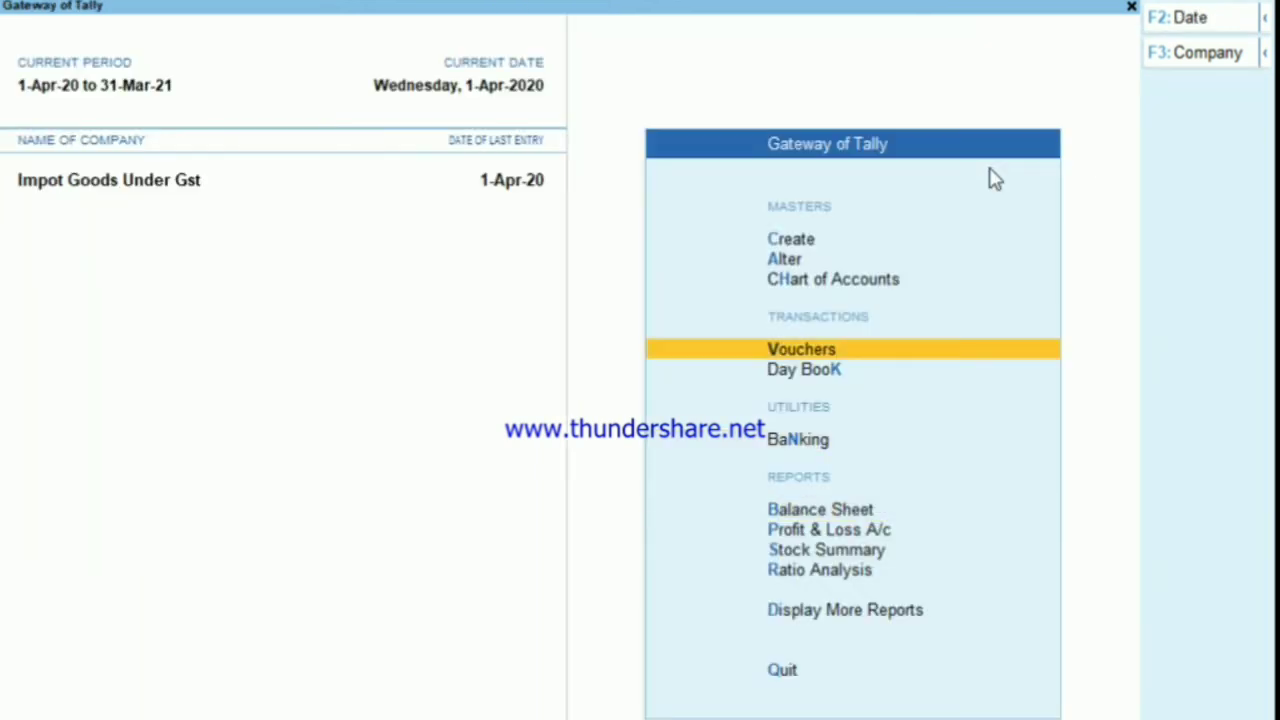
key(Return)
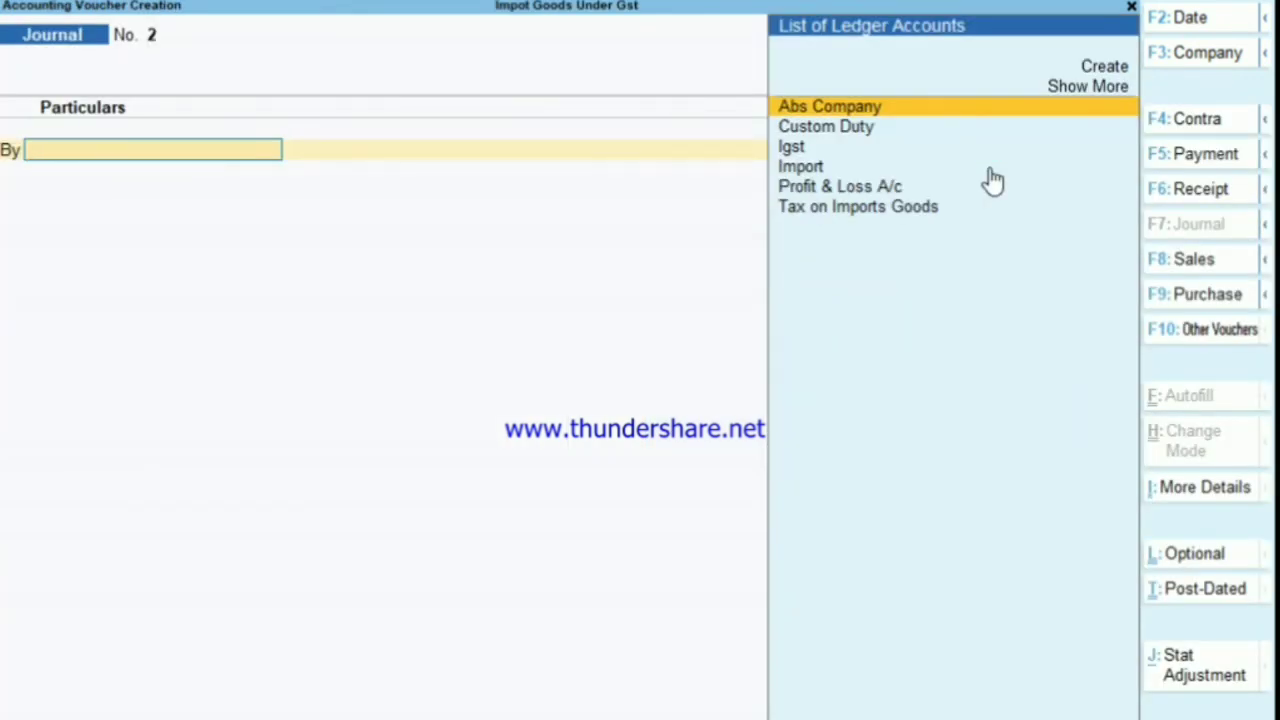
key(Down)
key(Down)
key(Return)
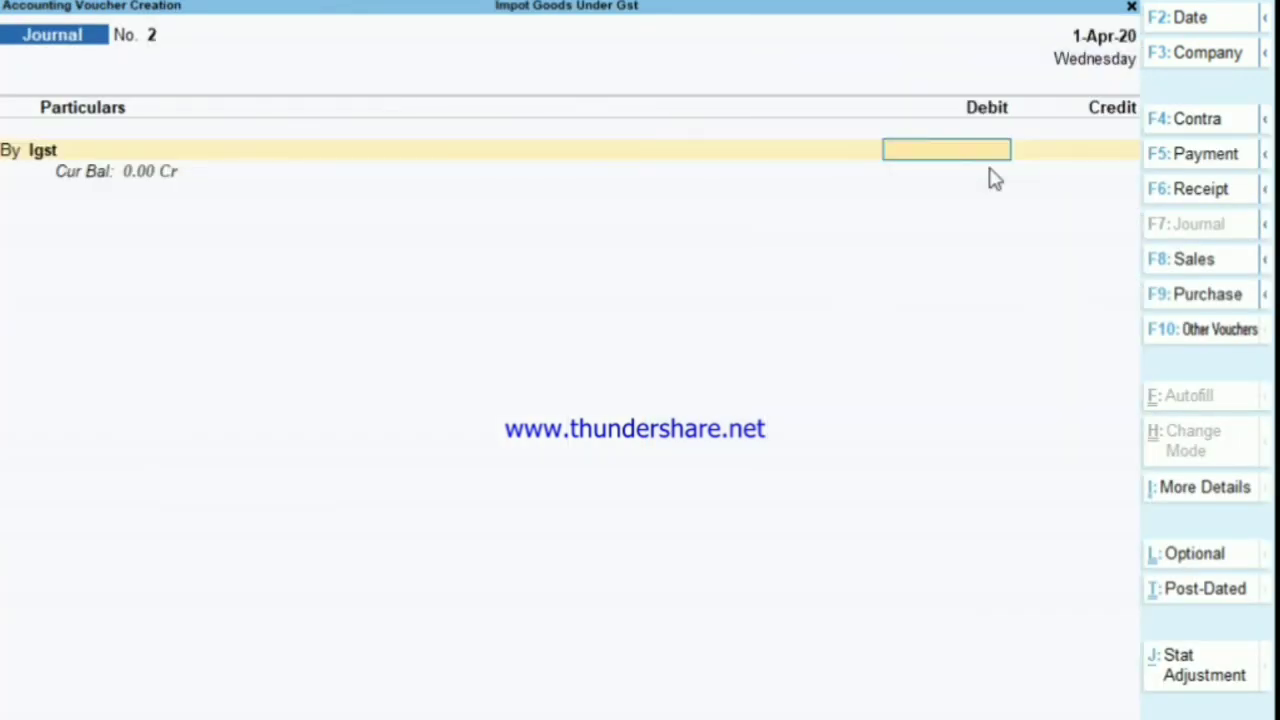
key(BackSpace)
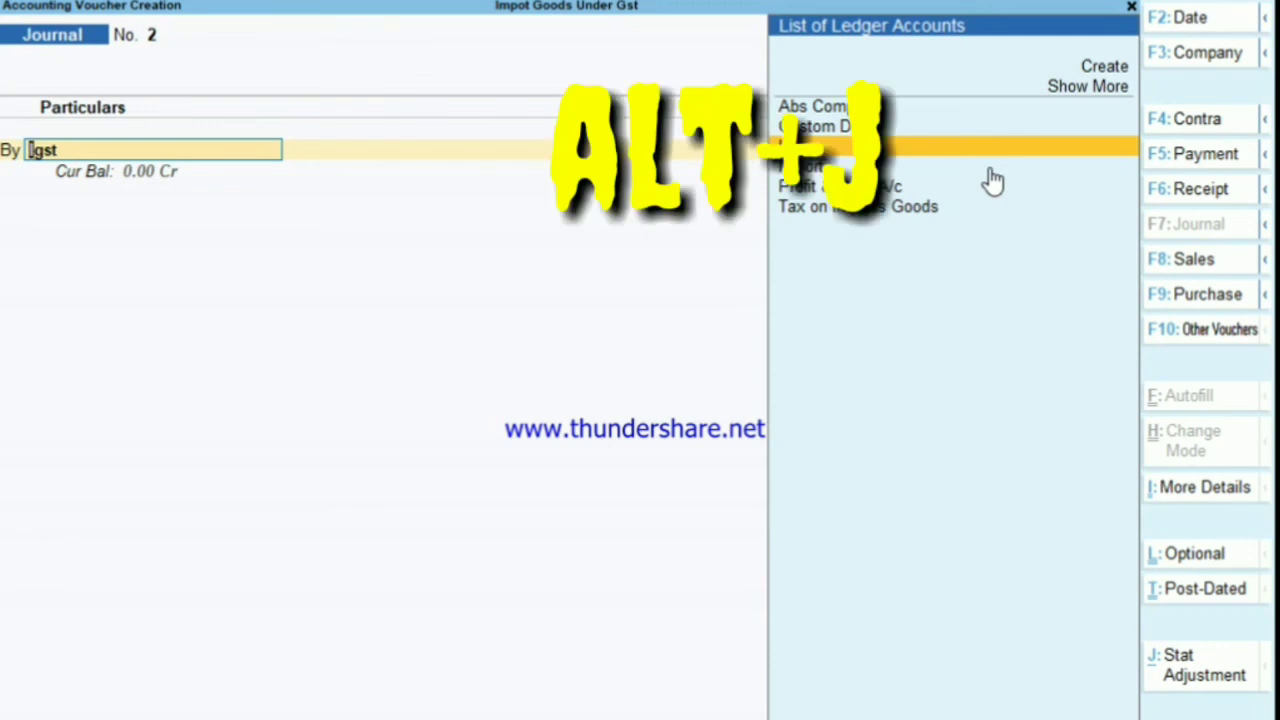
Set the journal's stat adjustment to GST, Increase of Input Tax Credit, with Import of Goods as additional details.
key(alt+j)
key(Return)
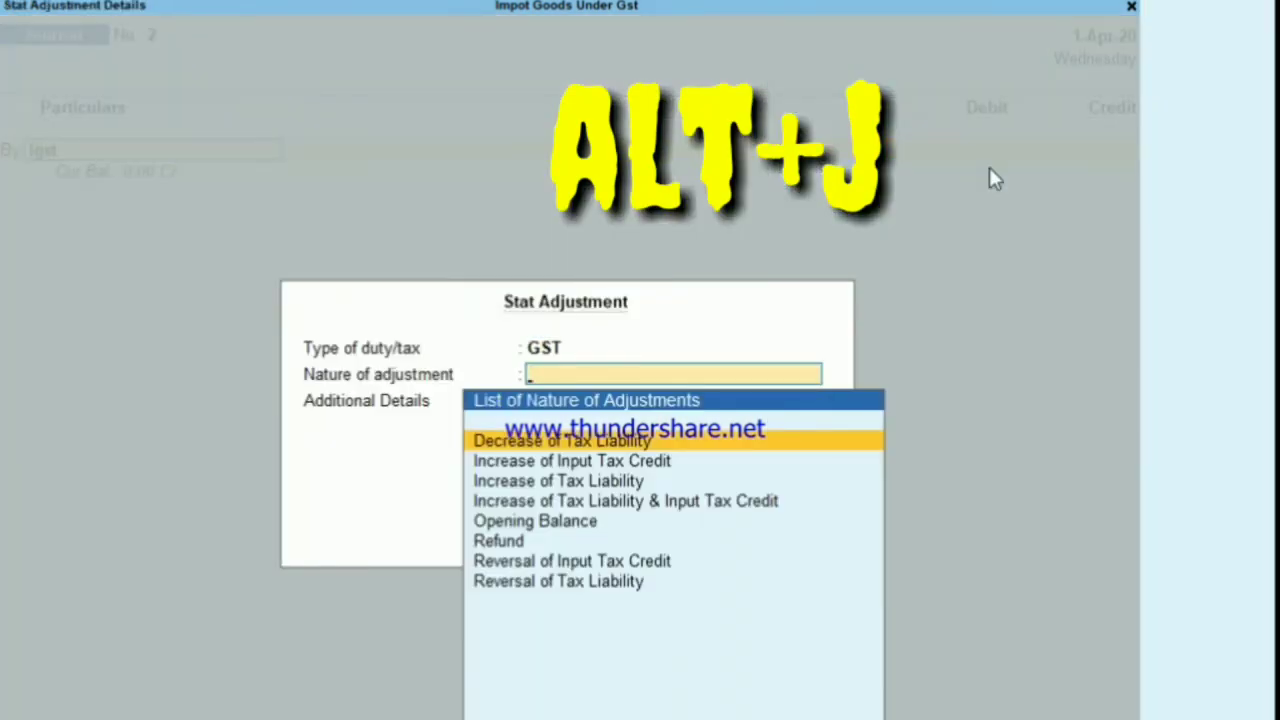
key(Down)
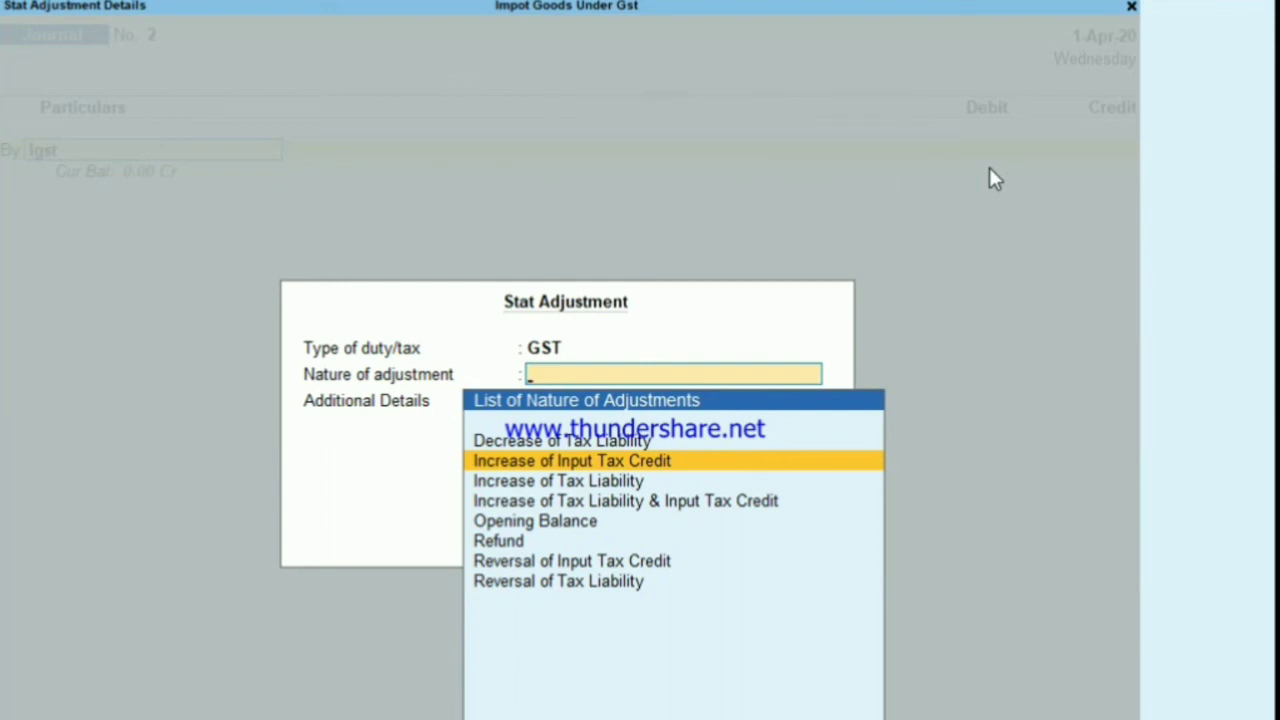
key(Return)
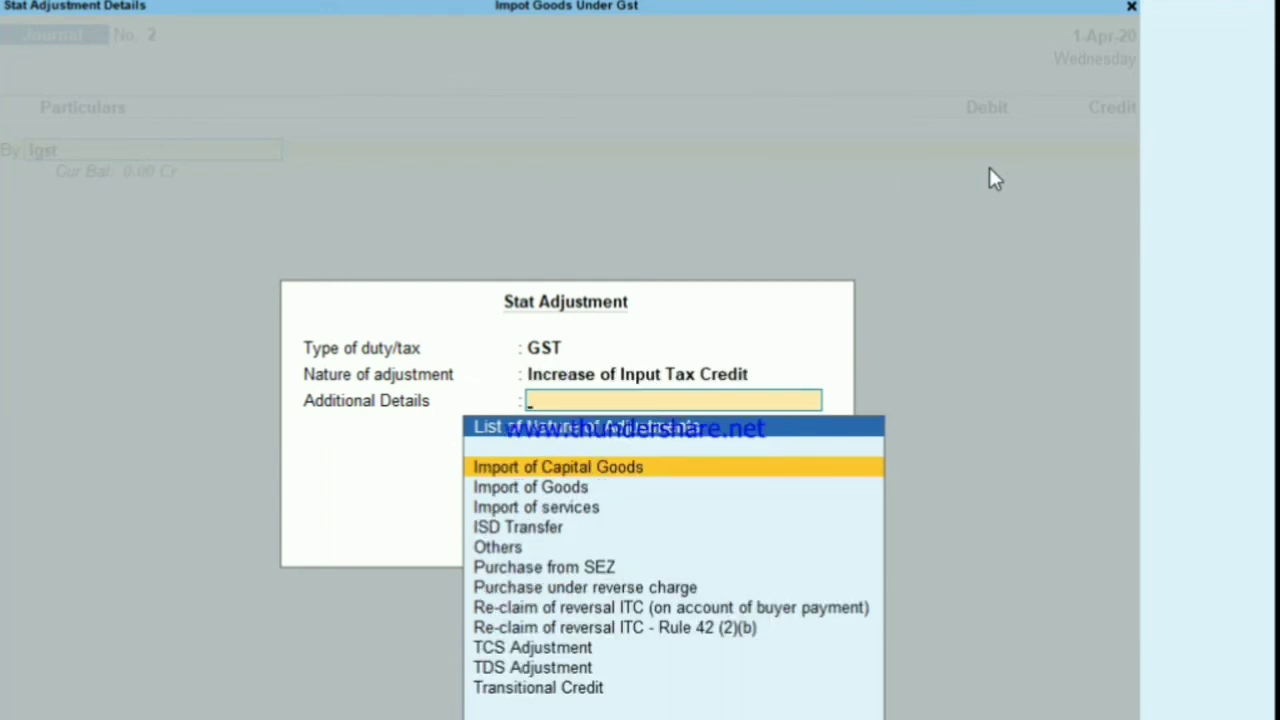
key(Down)
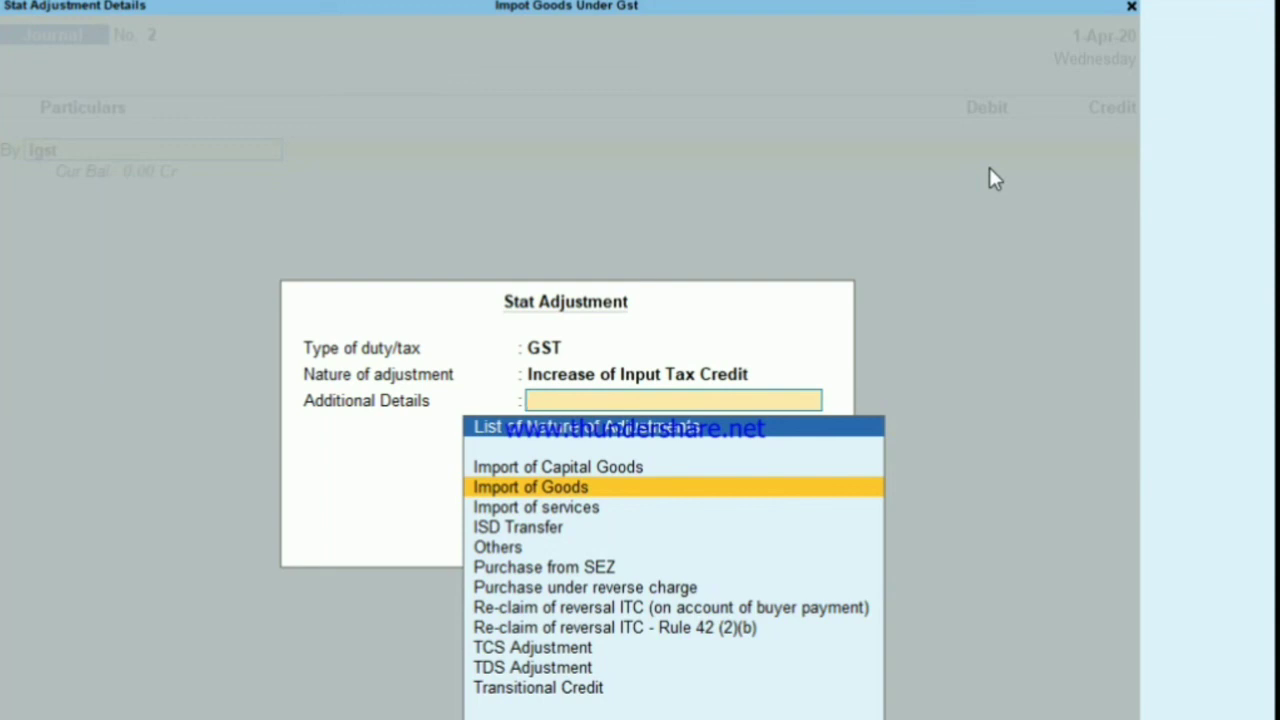
key(Return)
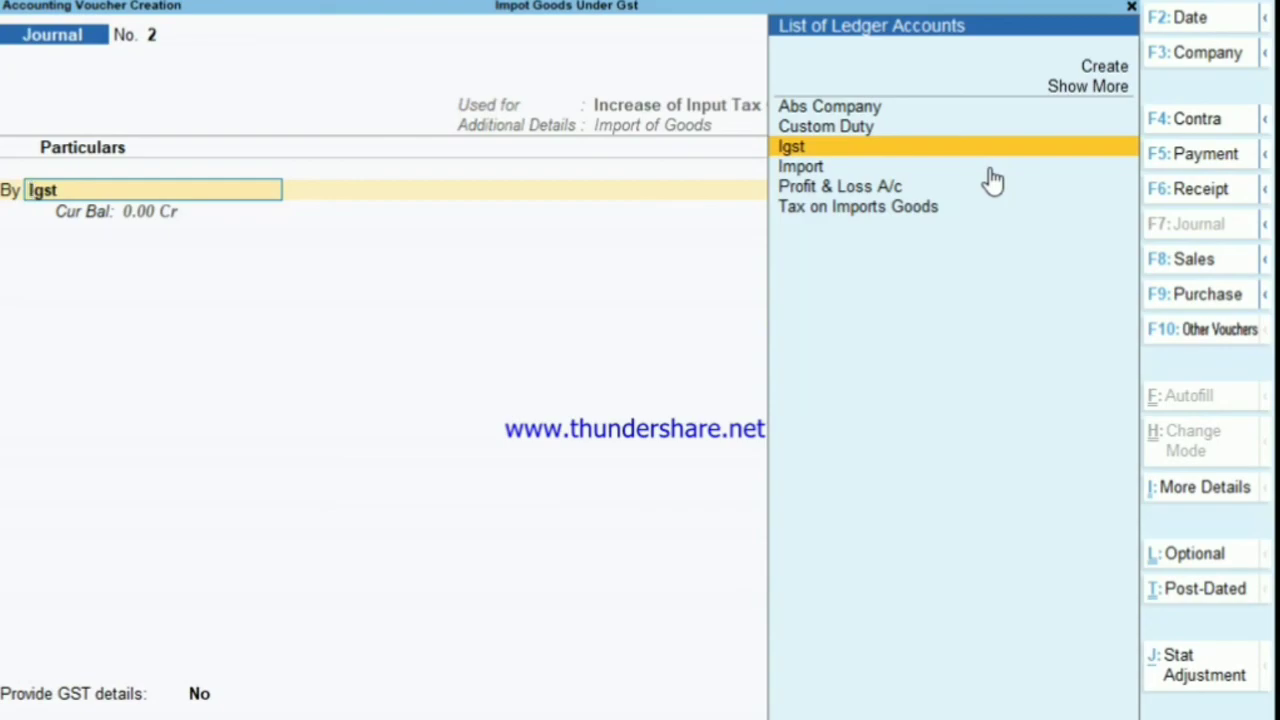
Enter the 18% rate and taxable value for the Igst ledger and debit it with 53,100.
key(Return)
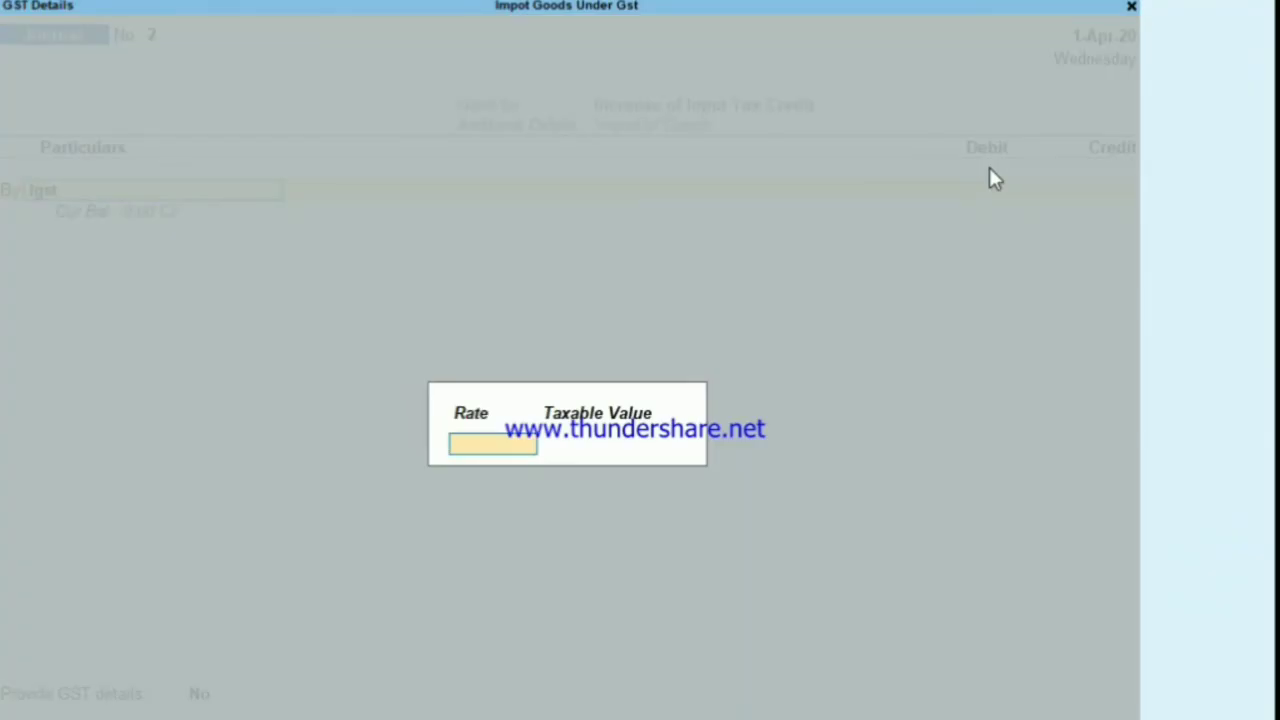
text(18)
key(Return)
text(1)
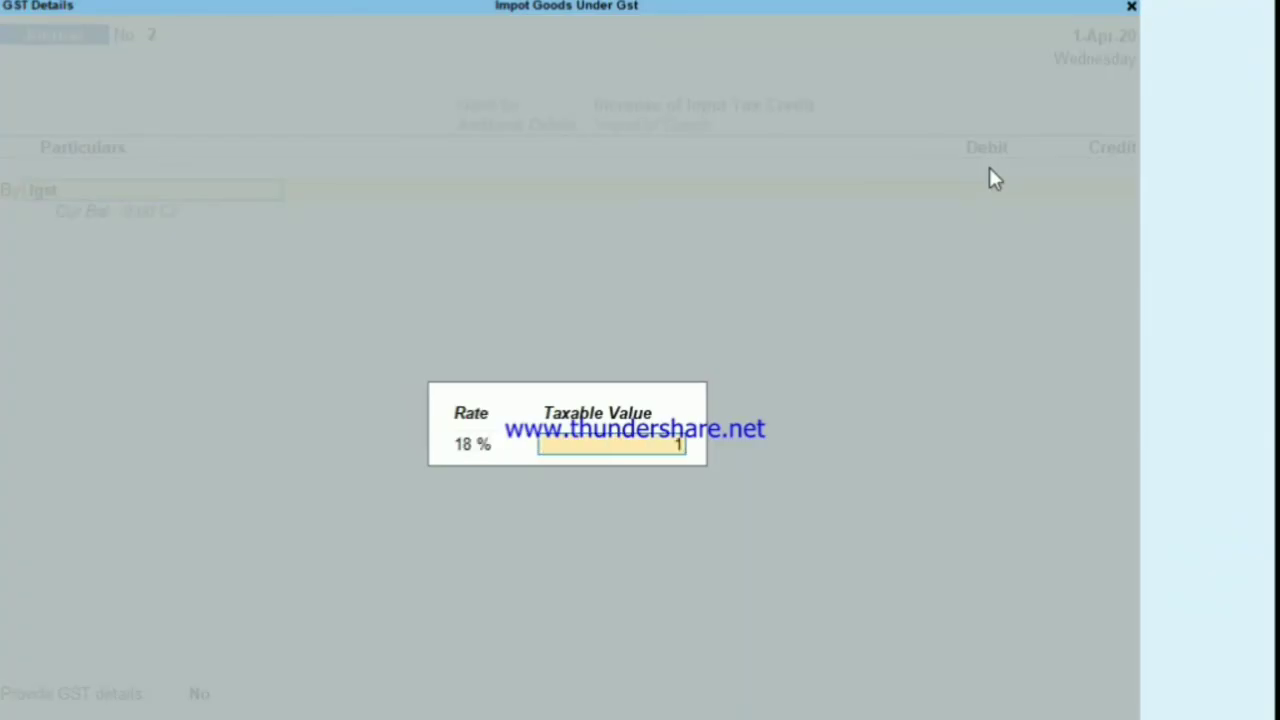
text(95000)
key(Return)
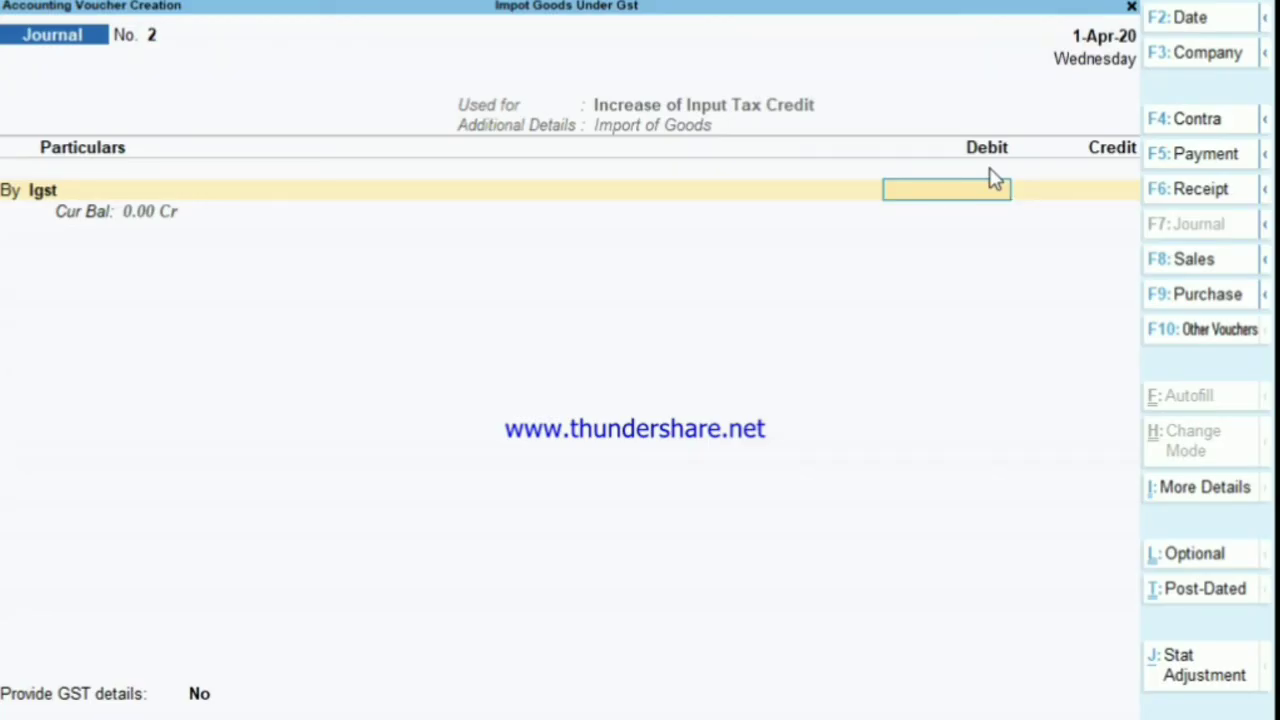
text(53100)
key(Return)
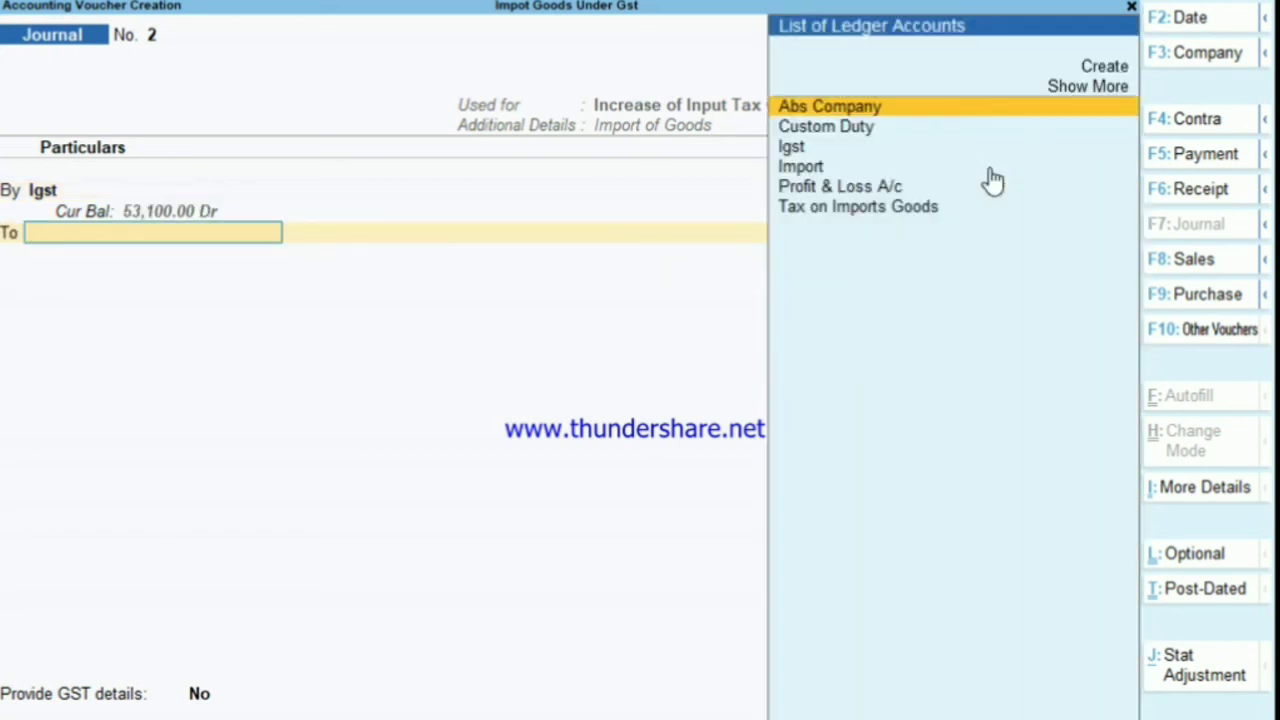
Credit Tax on Imports Goods with 53,100 as the balancing entry of the journal.
key(BackSpace)
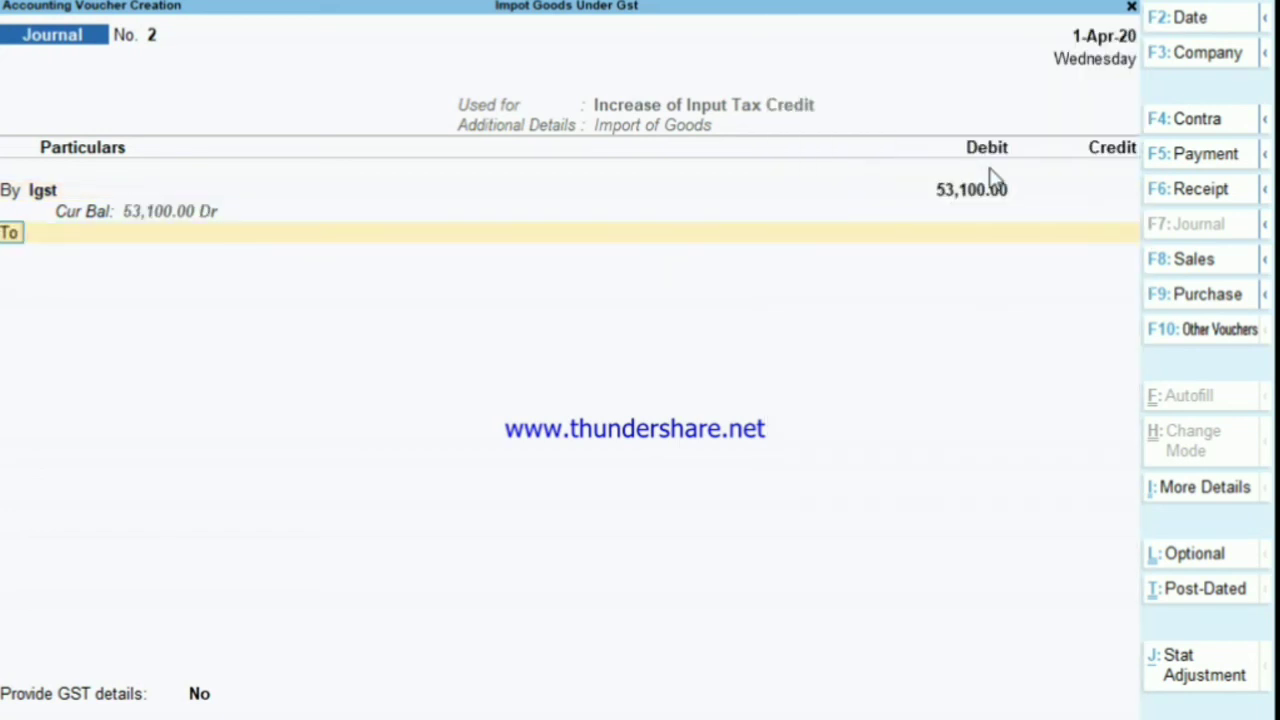
text(t)
key(Return)
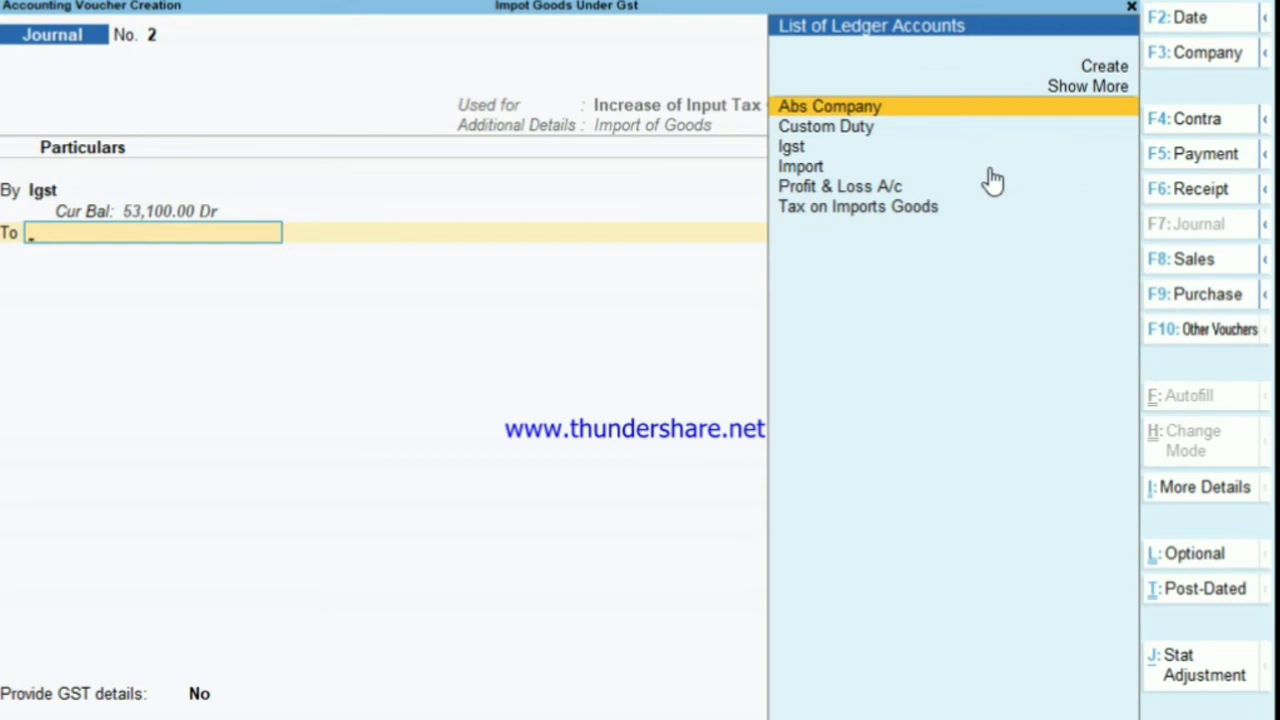
key(Down)
key(Down)
key(Down)
key(Down)
key(Down)
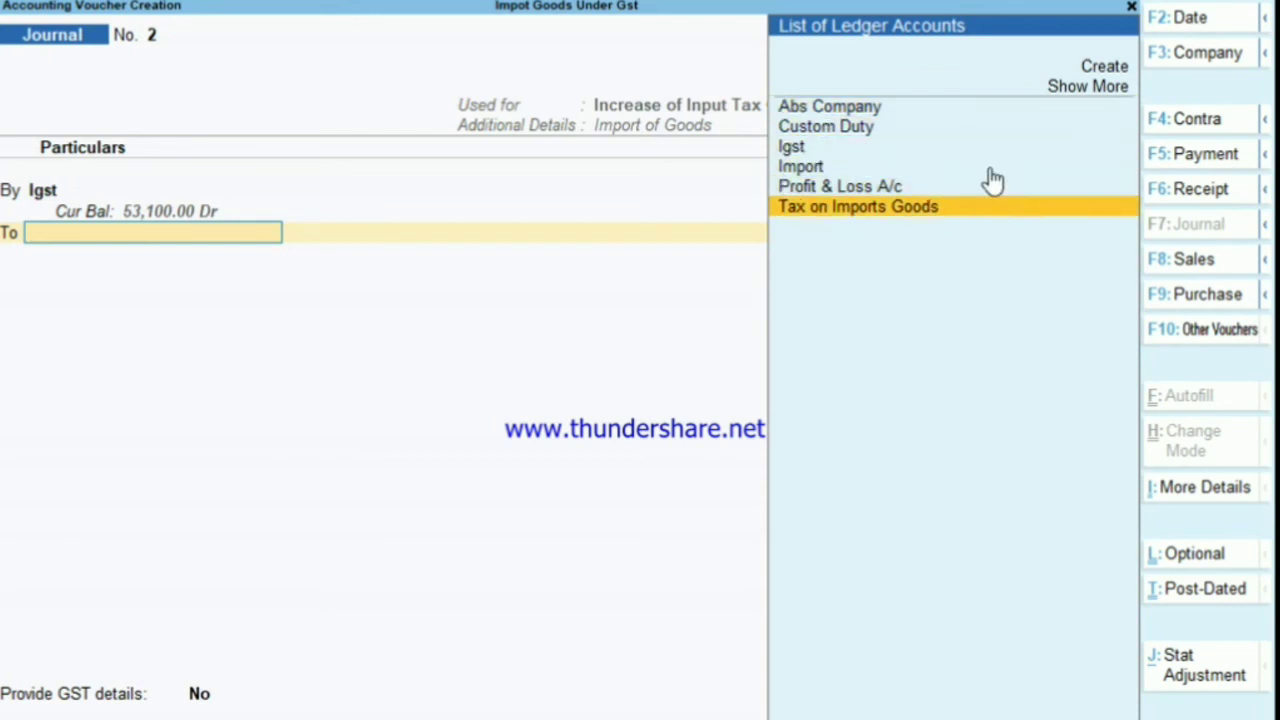
key(Return)
key(Return)
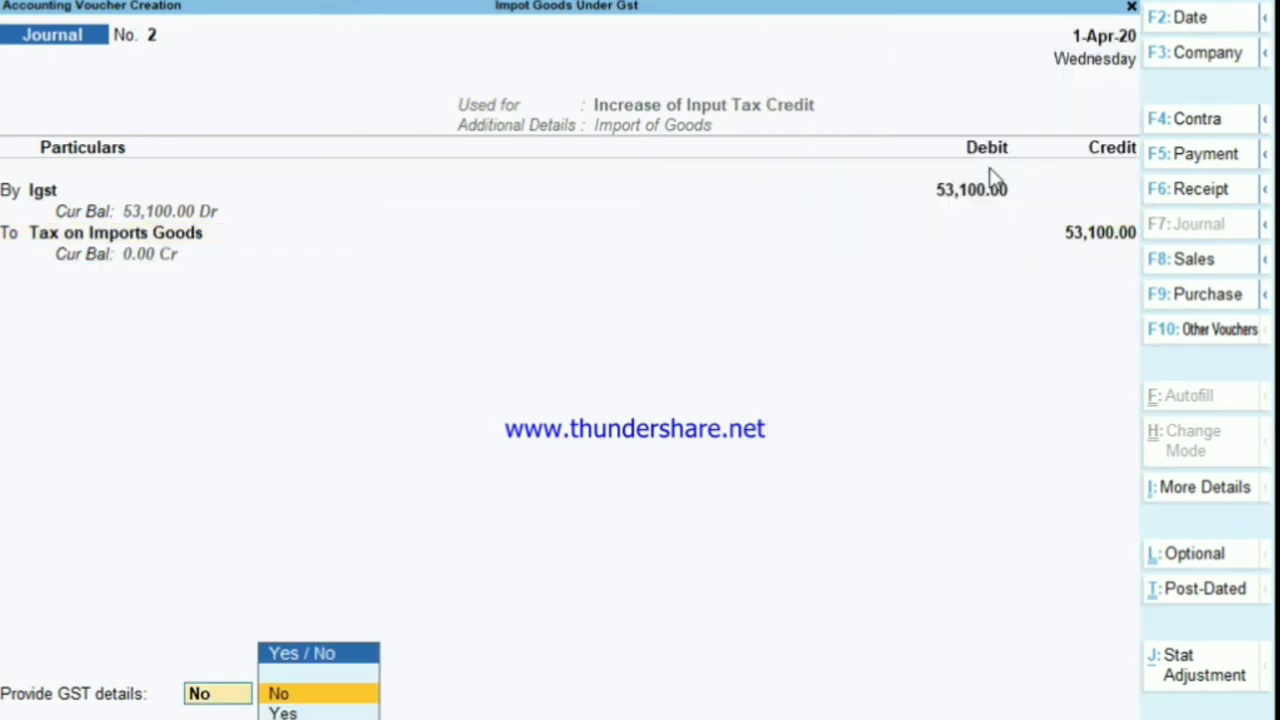
Save the input tax credit journal without providing GST details and return to the Gateway of Tally.
key(Return)
click(990, 171)
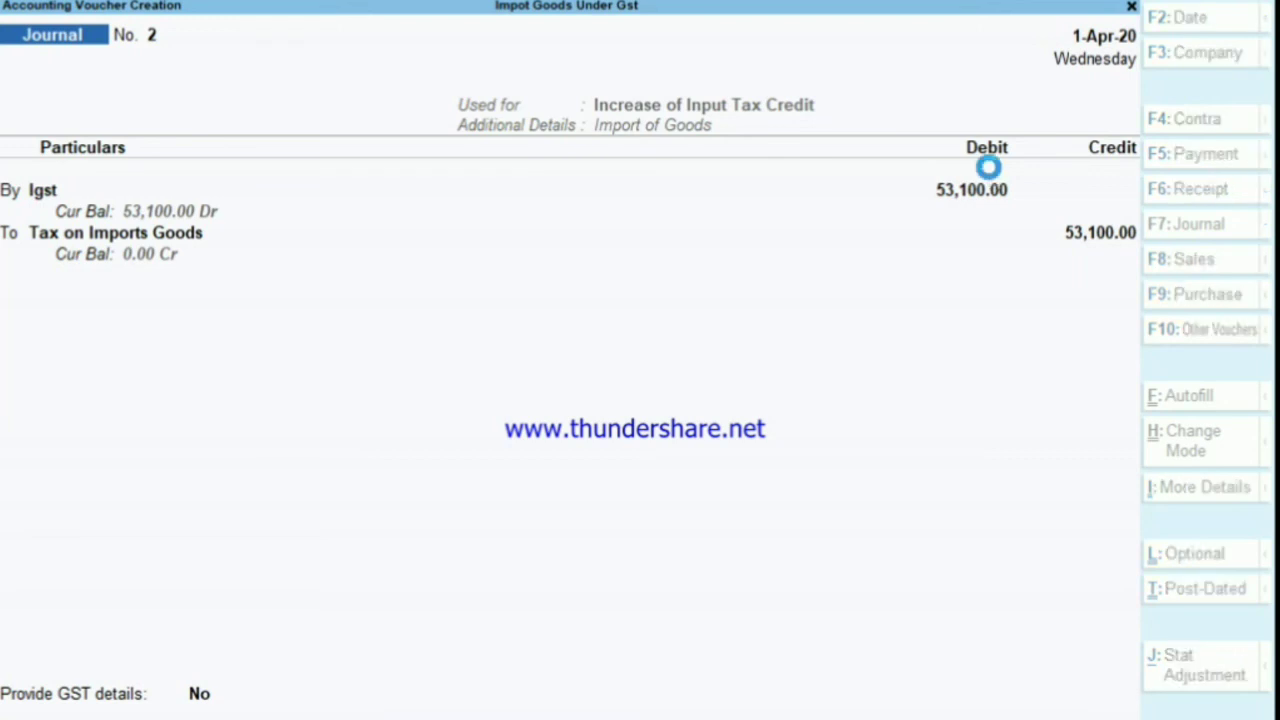
key(Return)
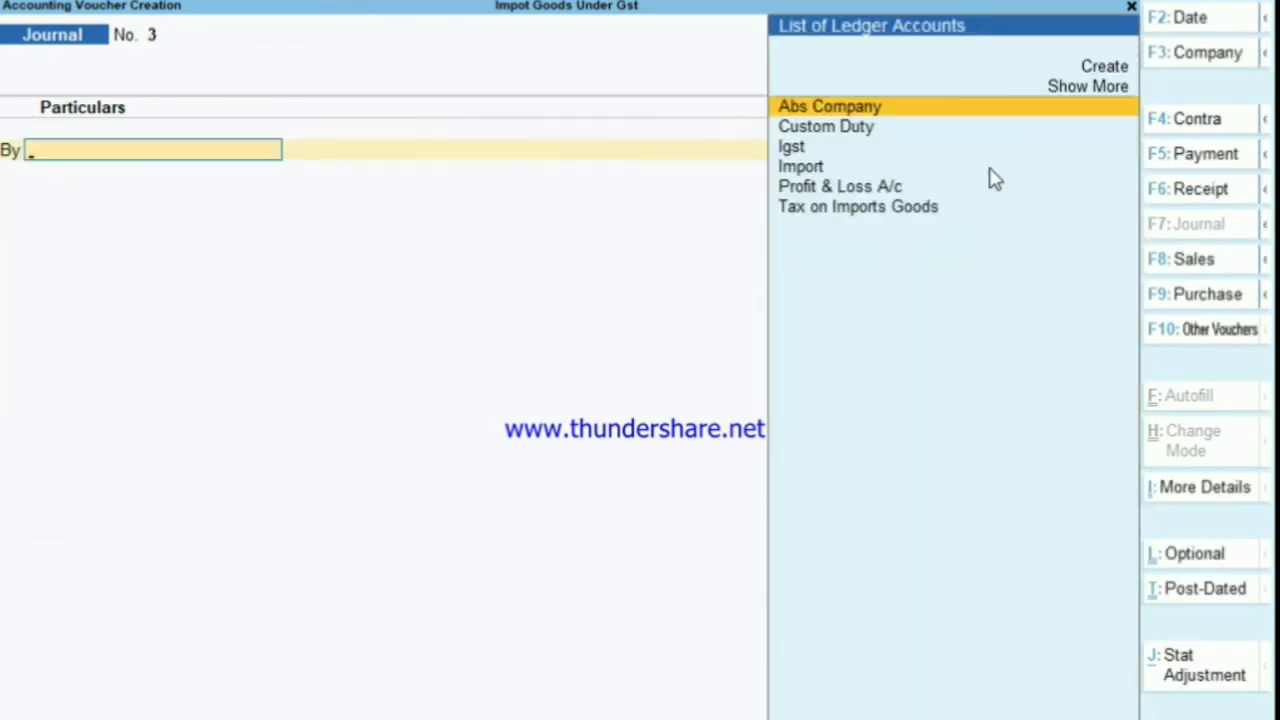
key(Escape)
key(Escape)
Open the company's Balance Sheet and show it in detailed form.
key(Up)
key(Up)
key(Up)
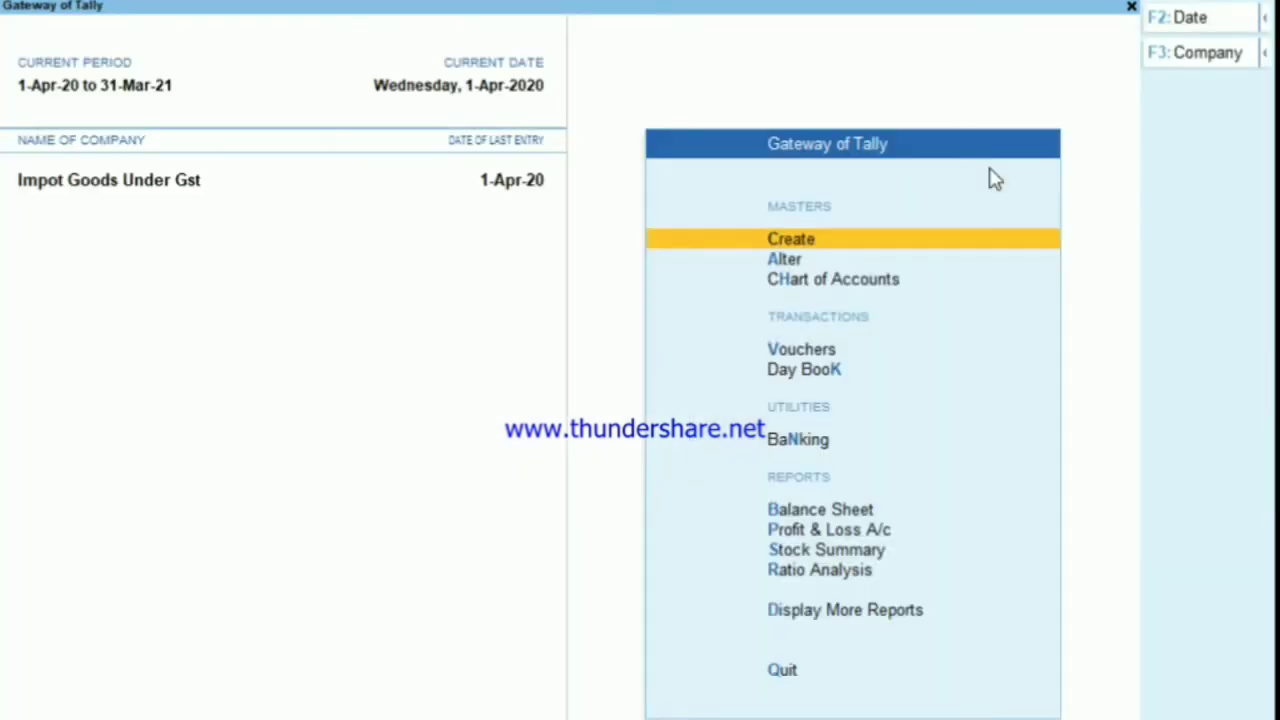
key(Down)
key(Down)
key(Down)
key(Down)
key(Down)
key(Down)
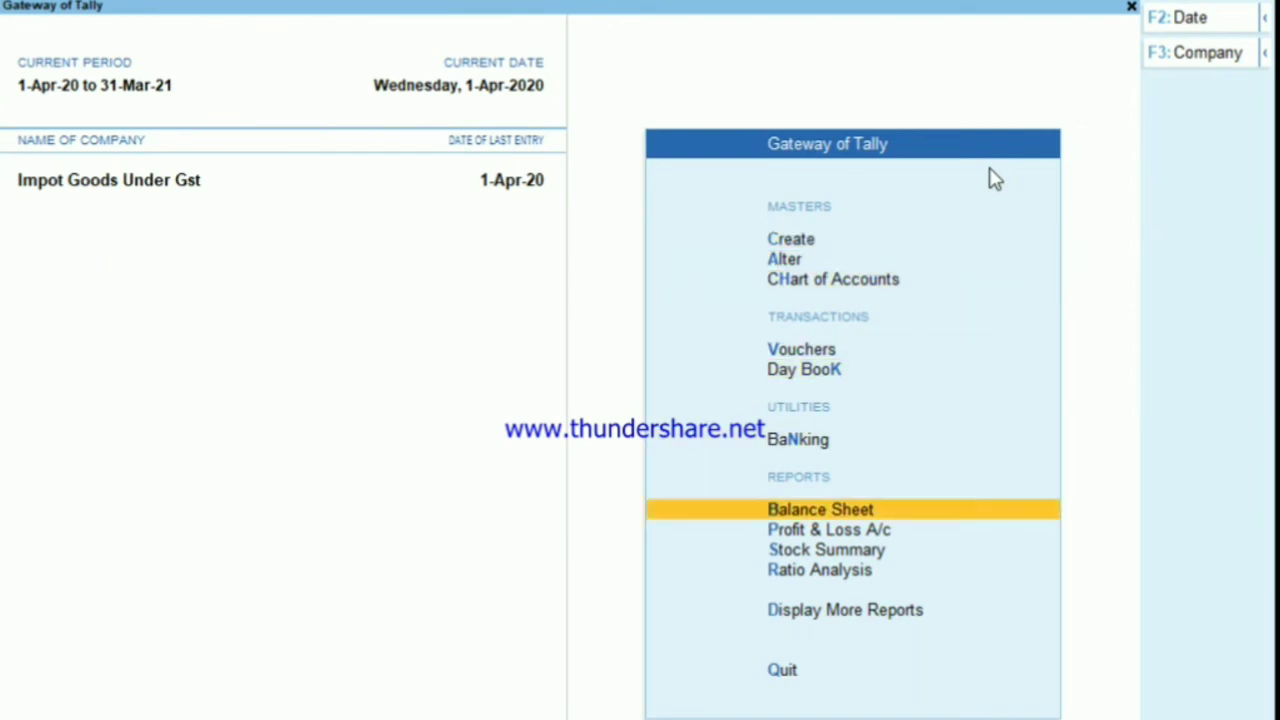
key(Return)
key(alt+F5)
Go through the Balance Sheet from Closing Stock to Duties & Taxes under Current Liabilities to check the entries.
key(Down)
key(Down)
key(Down)
key(Down)
key(Down)
key(Down)
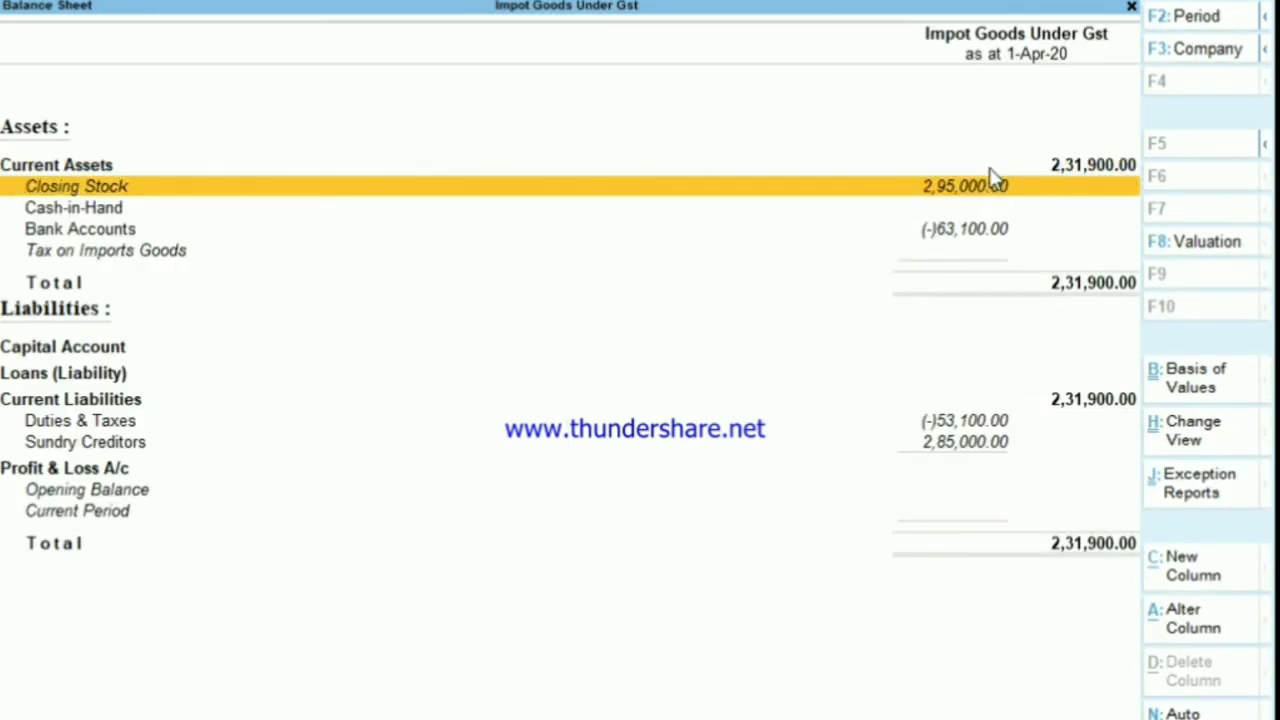
key(Down)
key(Down)
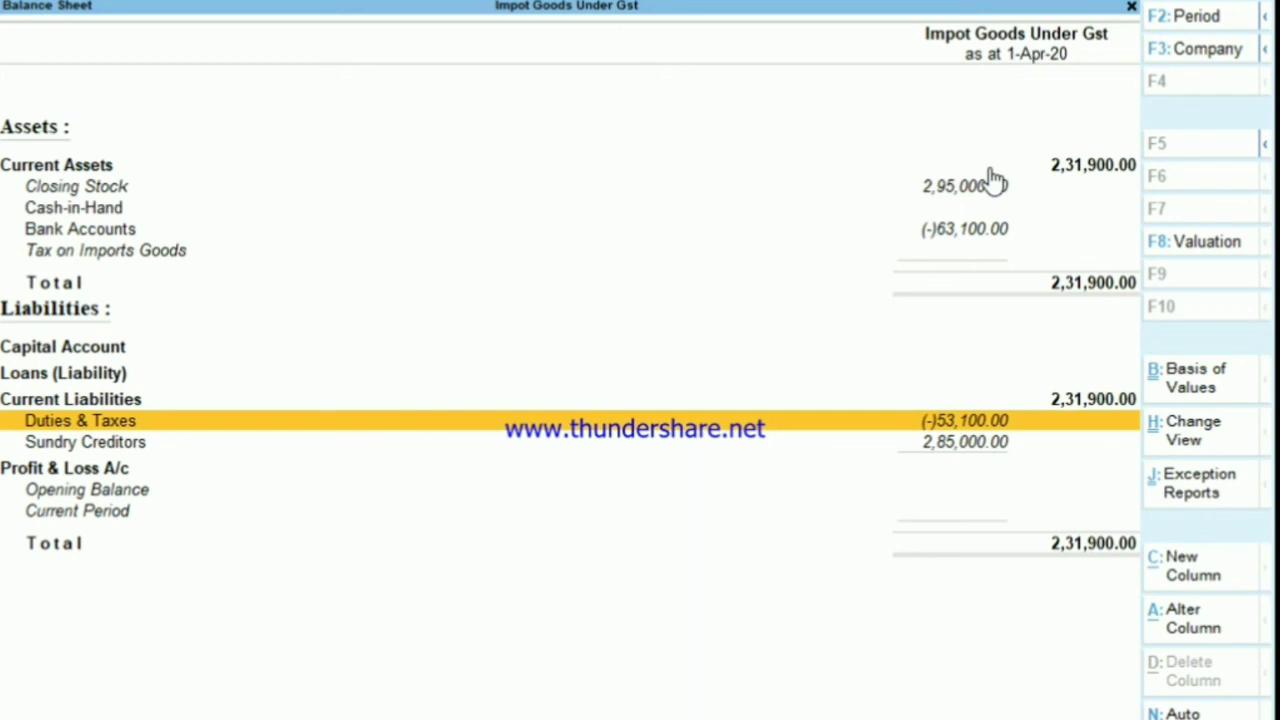